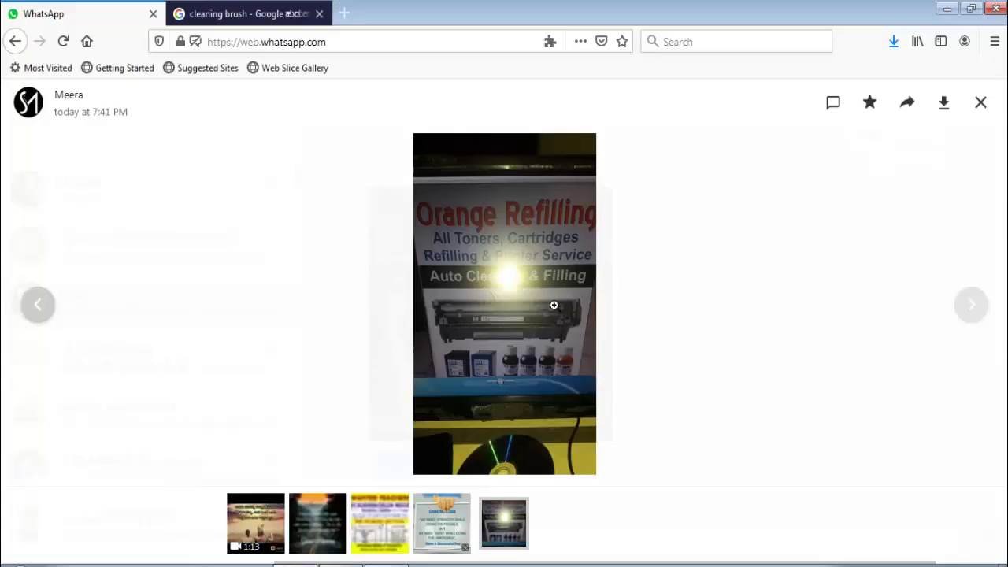
- Zoom in and out on the Orange Refilling flyer photo, then minimize Firefox
click(552, 300)
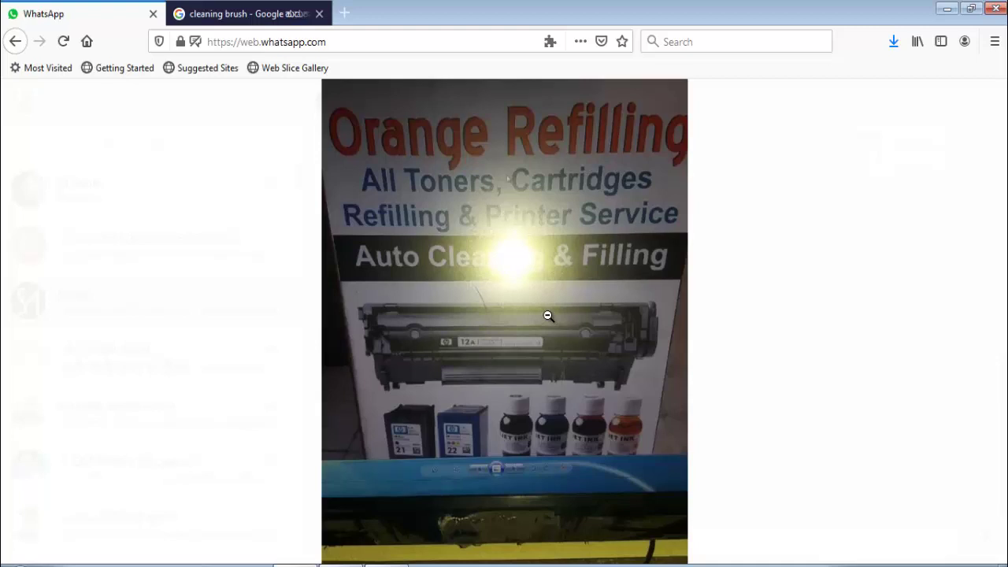
click(548, 316)
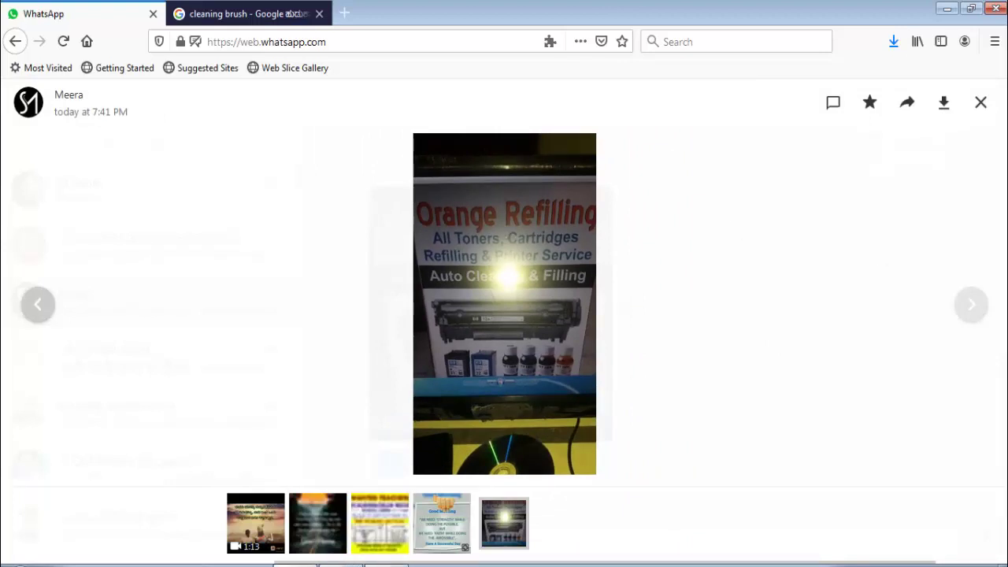
click(947, 9)
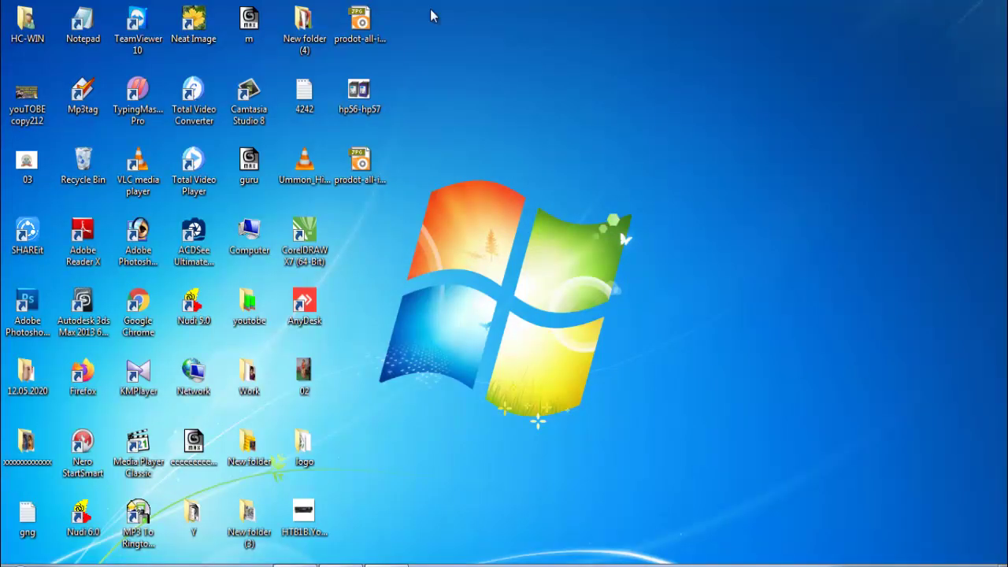
- Launch Adobe Photoshop 7.0 from Start > All Programs
click(18, 564)
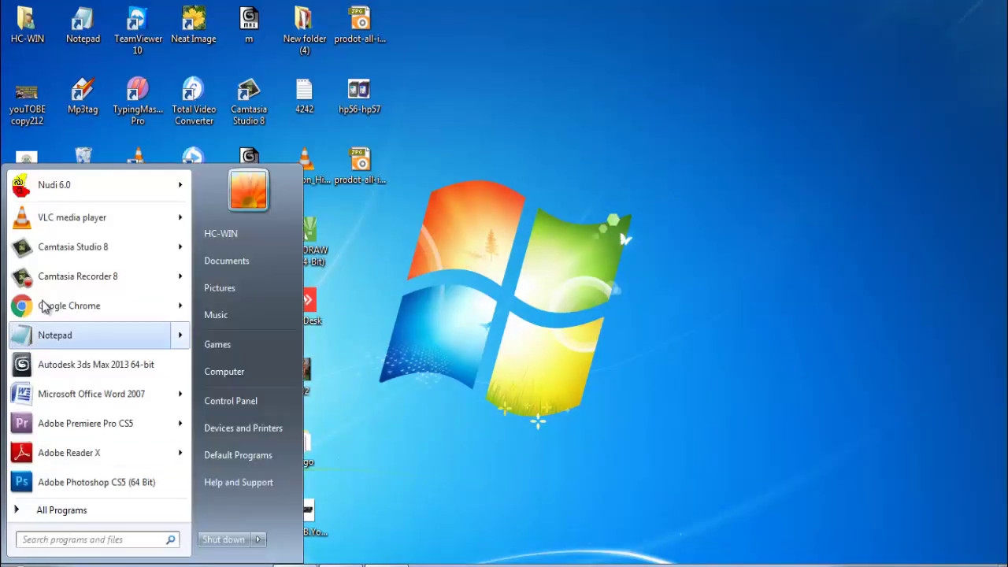
click(60, 513)
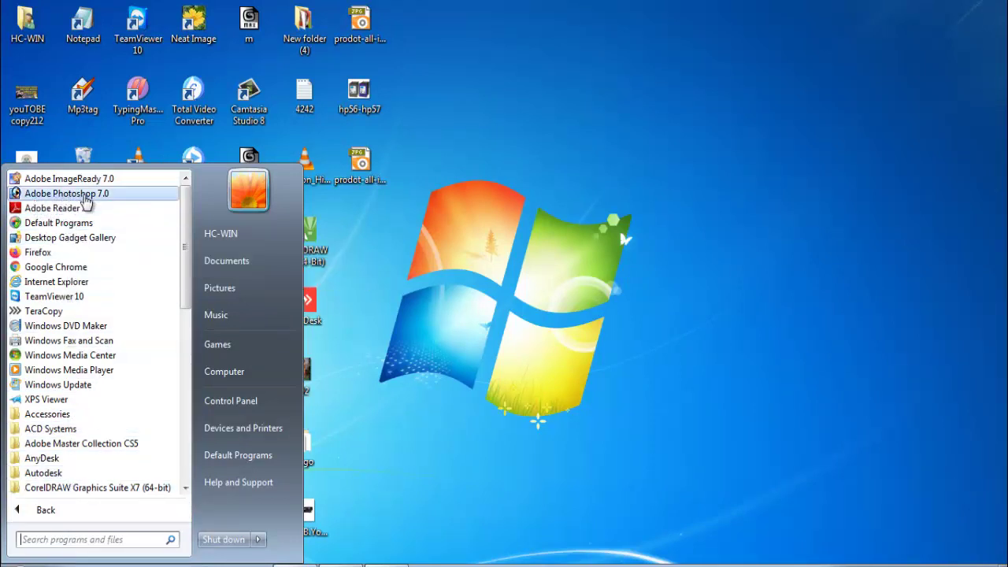
click(87, 193)
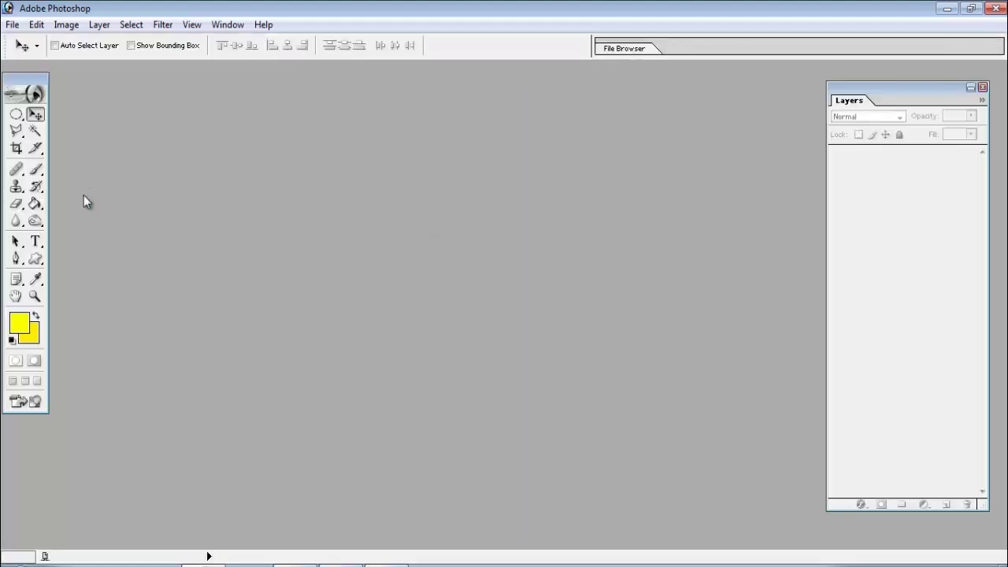
- Nudge the Layers palette and toolbox upward, with both colours set to yellow
drag(859, 83, 881, 71)
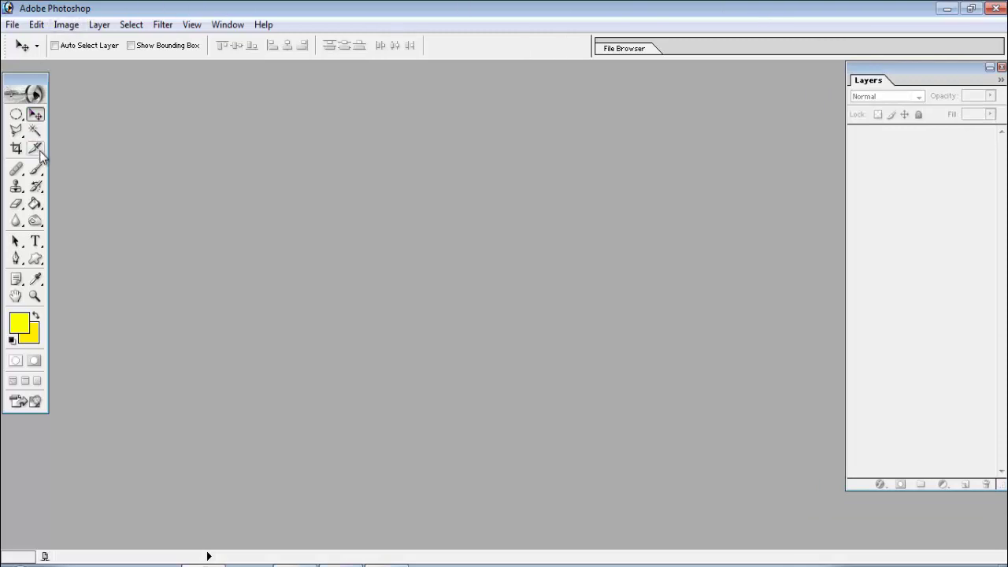
drag(29, 76, 26, 64)
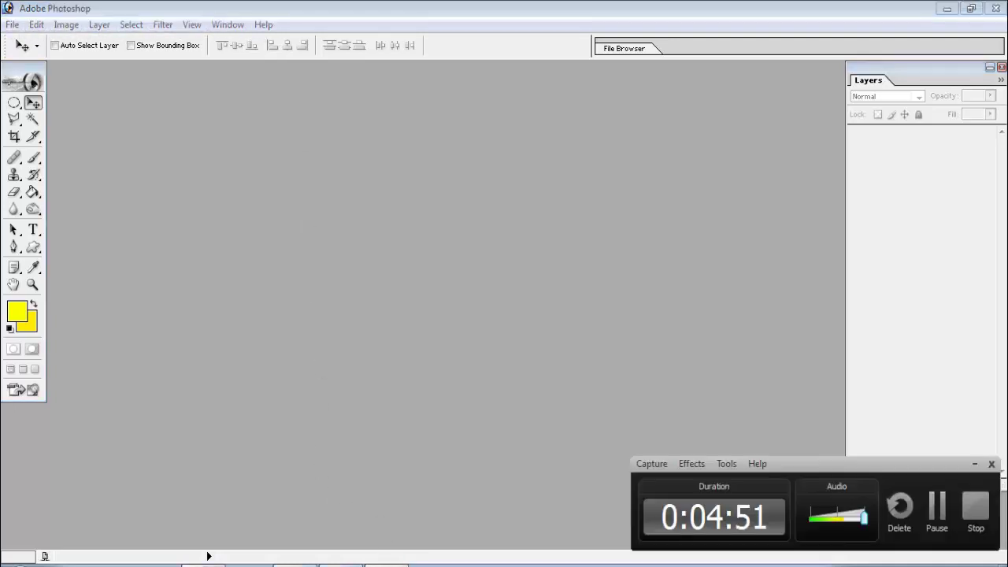
click(937, 509)
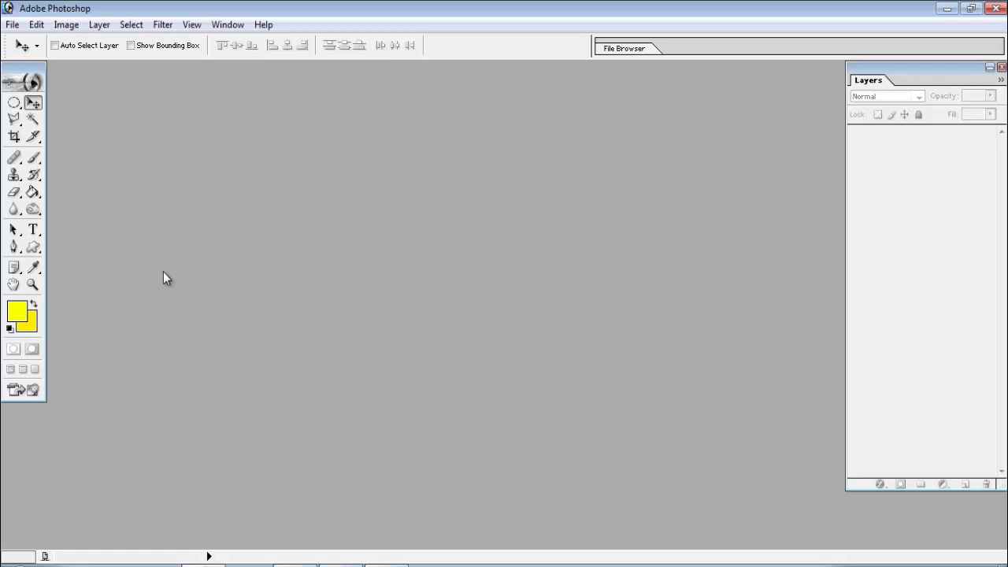
- Start a new document and pick the A4 preset (210 × 297 mm, 300 pixels/inch)
click(13, 24)
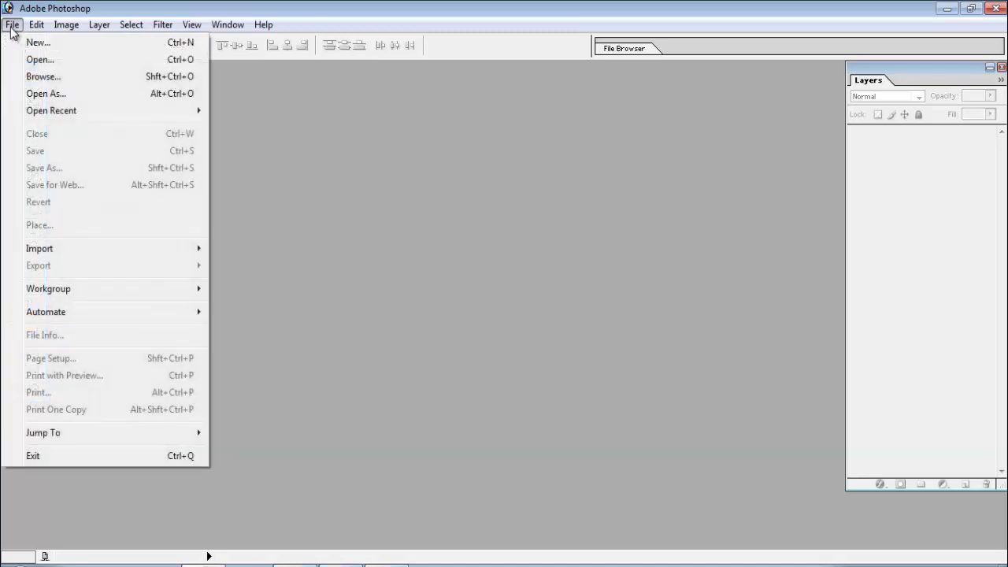
click(31, 43)
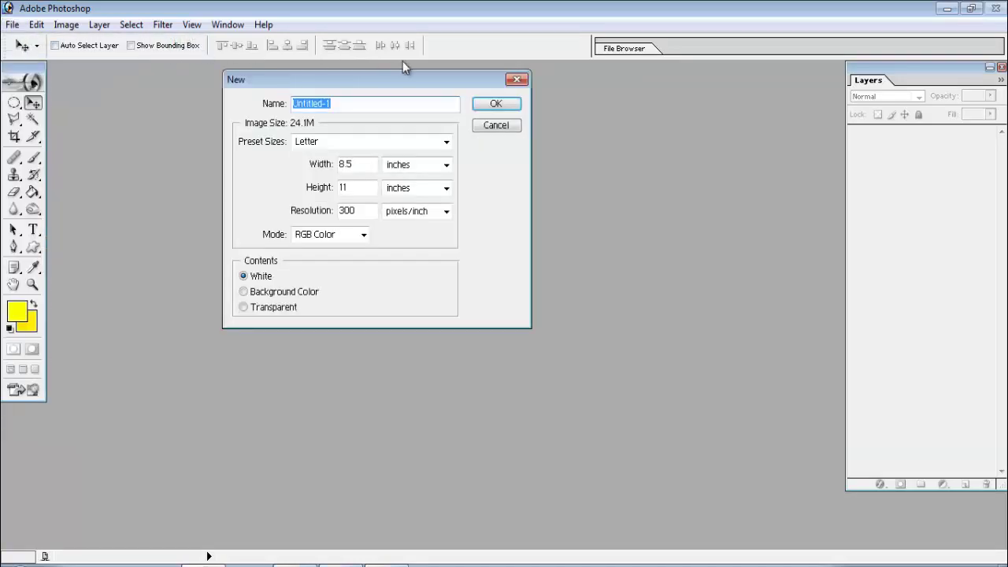
click(516, 79)
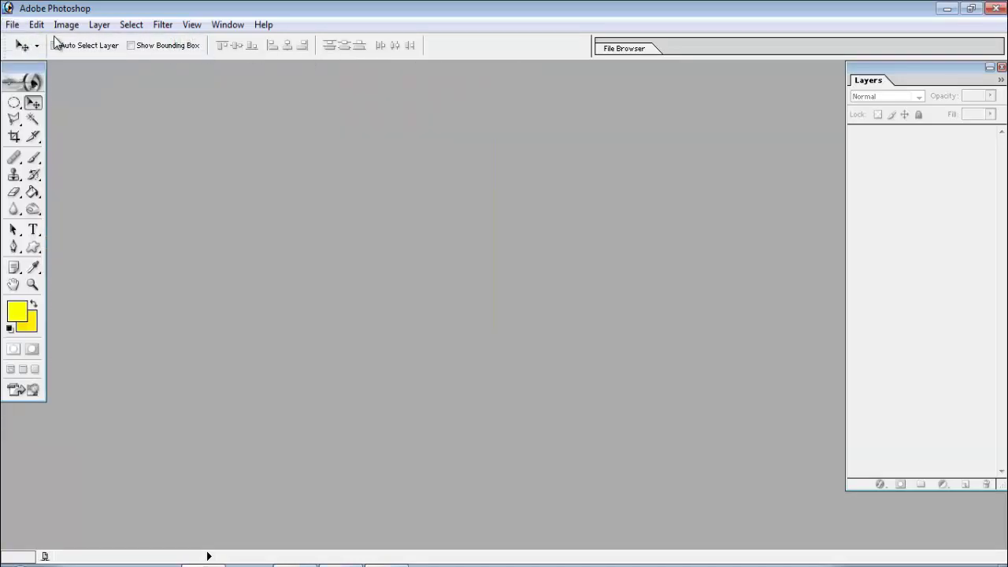
click(12, 25)
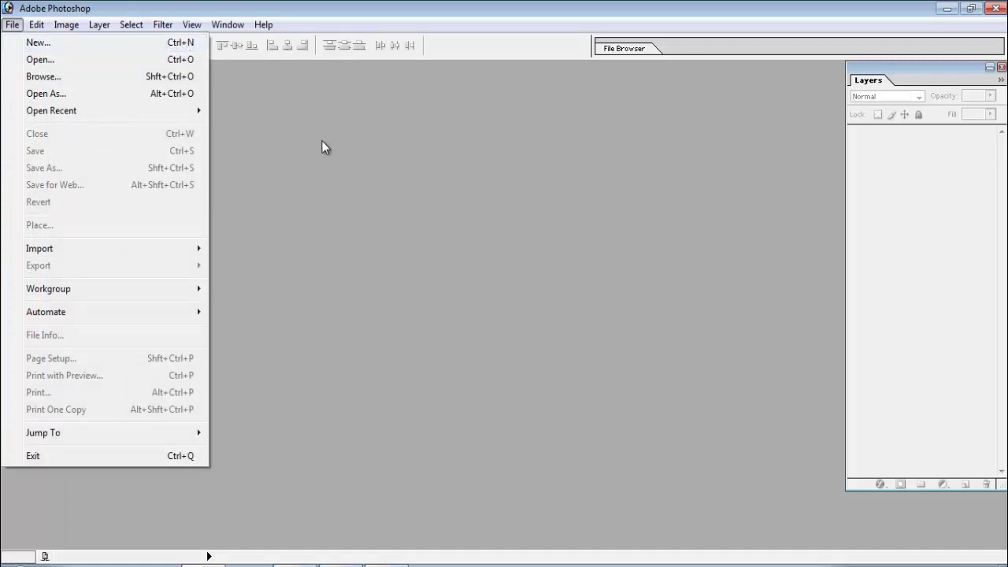
click(96, 44)
drag(383, 94, 470, 119)
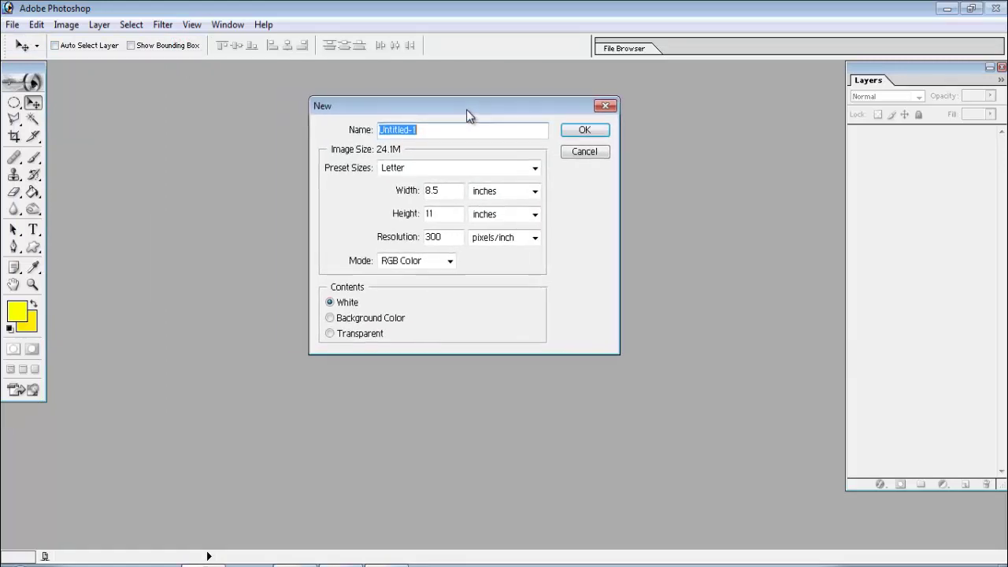
click(461, 171)
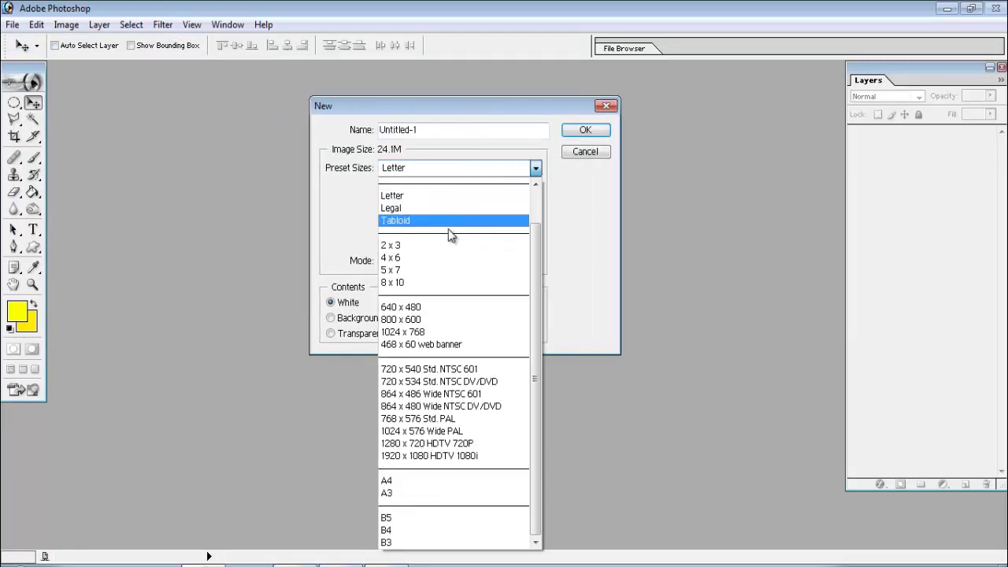
click(440, 480)
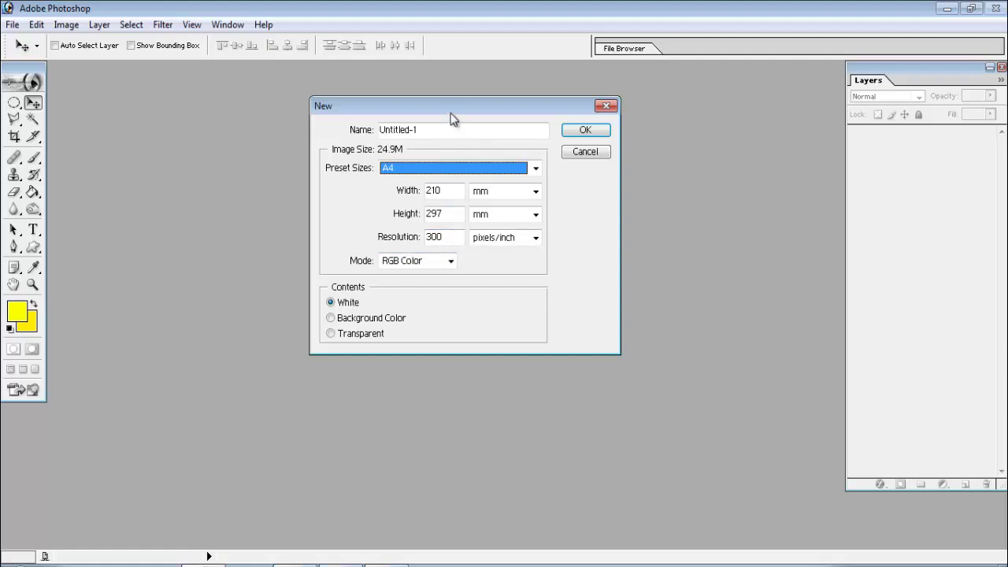
- Keep RGB Color mode with white contents and create the blank A4 document
drag(450, 105, 391, 69)
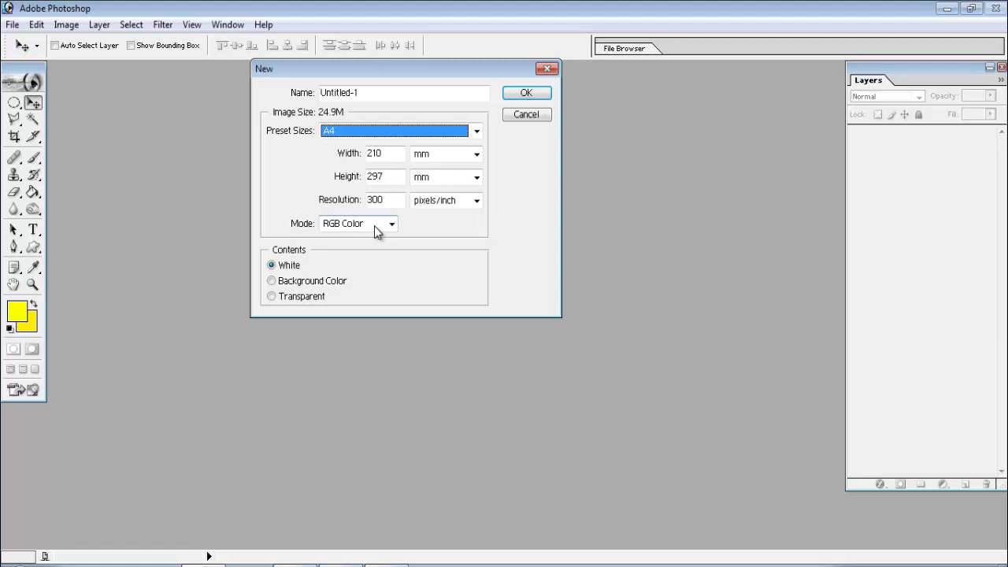
click(374, 226)
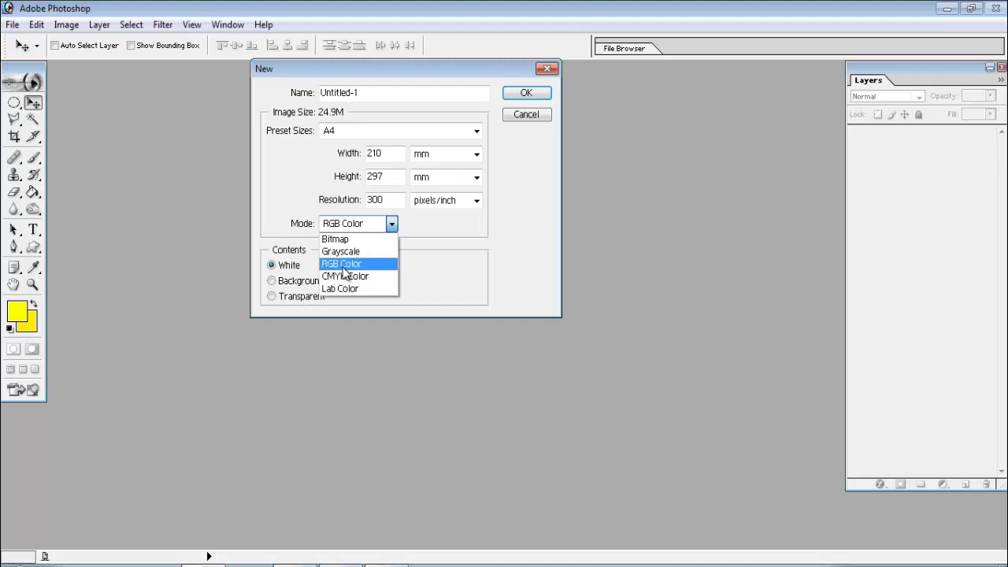
click(355, 266)
click(391, 225)
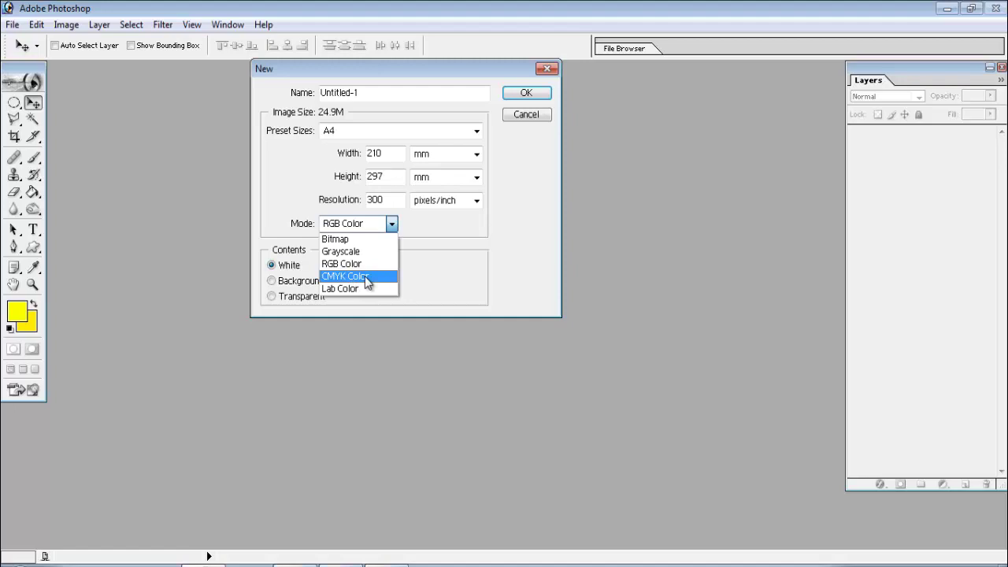
click(362, 224)
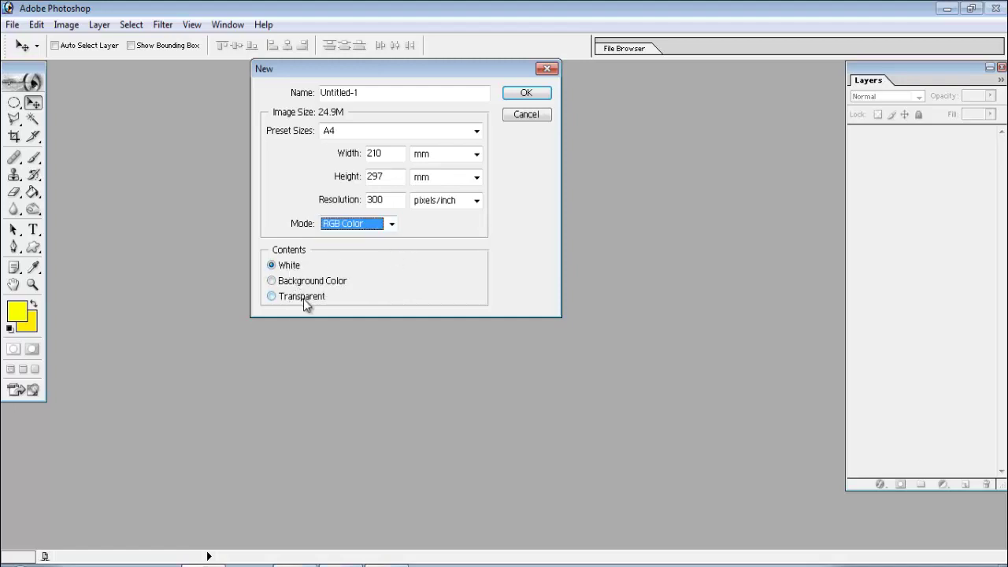
click(517, 93)
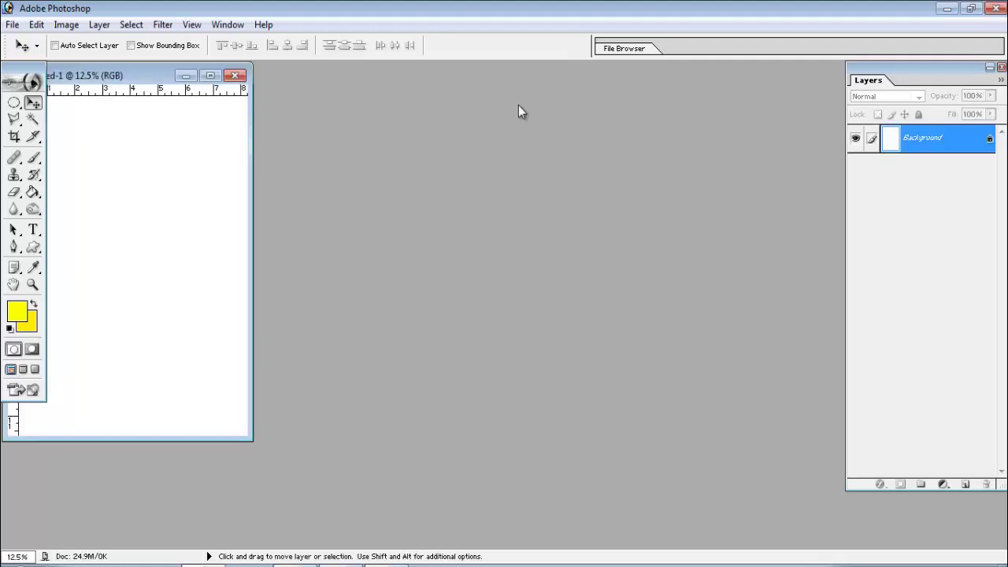
- Maximize the Untitled-1 window, then bring up Notepad with the four flyer lines
click(209, 76)
click(386, 565)
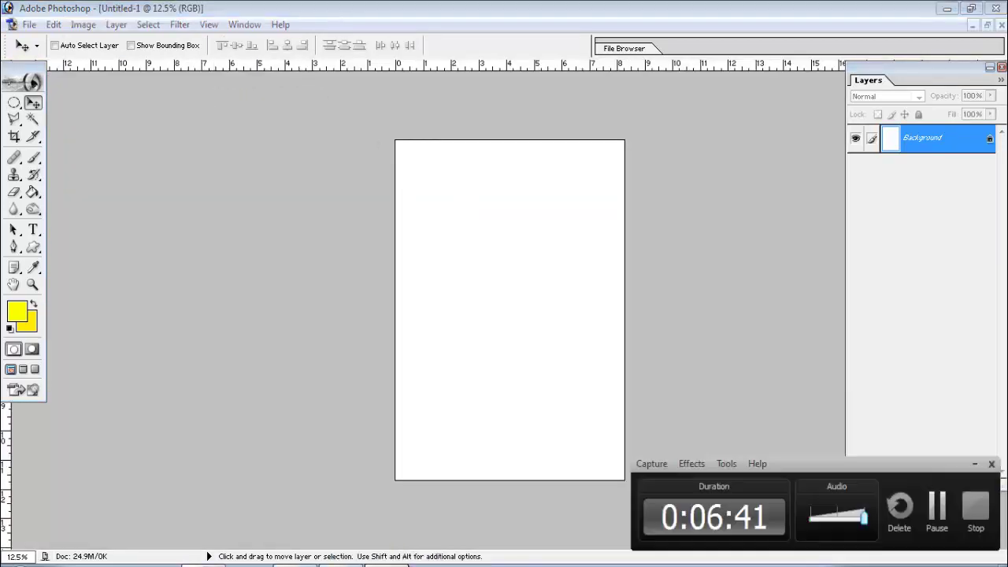
click(957, 517)
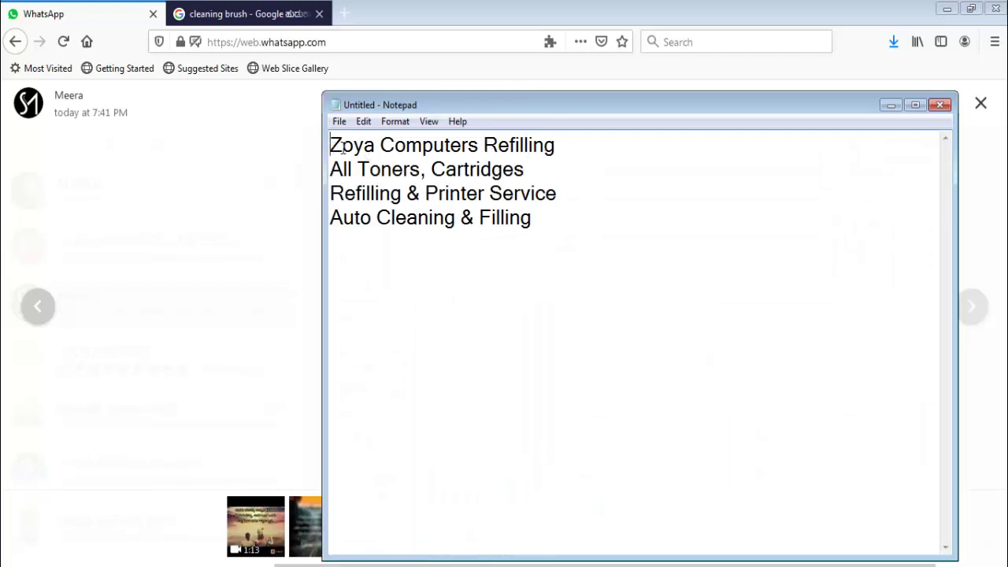
- Select the 'Zoya Computers Refilling' line in Notepad
drag(342, 148, 595, 148)
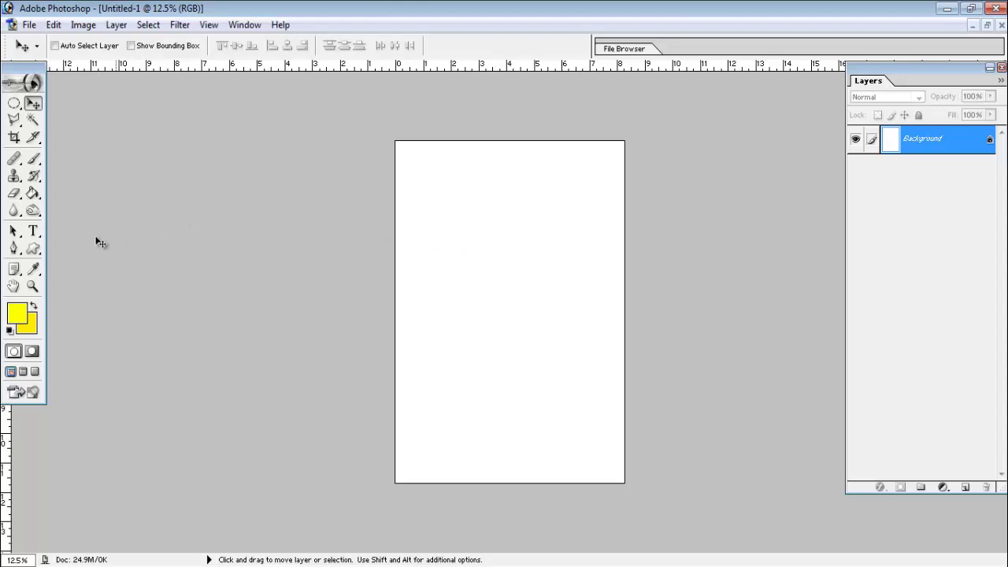
- Add 'Zoya Computers Refilling' as yellow Arial Bold text at the page's top-left
click(33, 233)
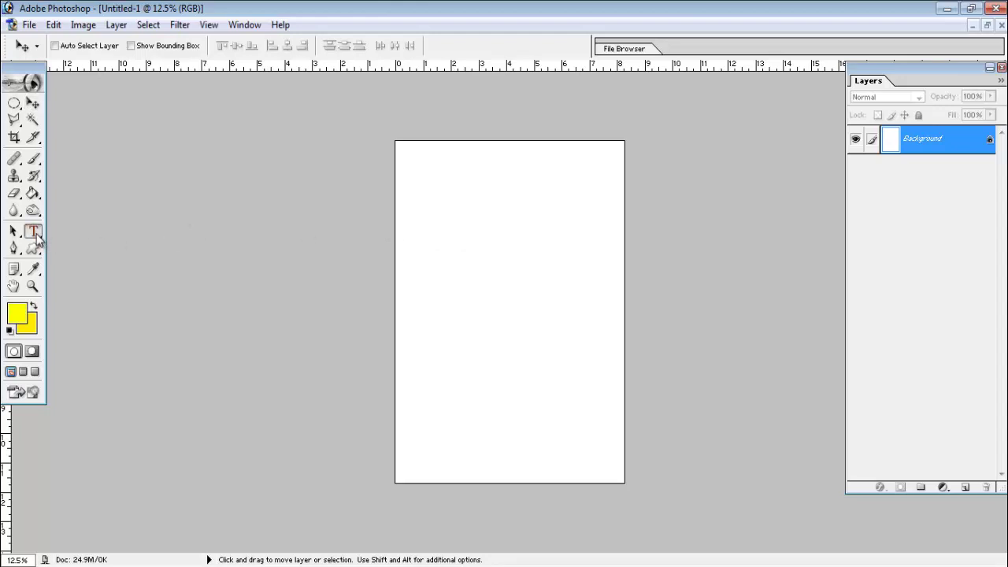
click(413, 205)
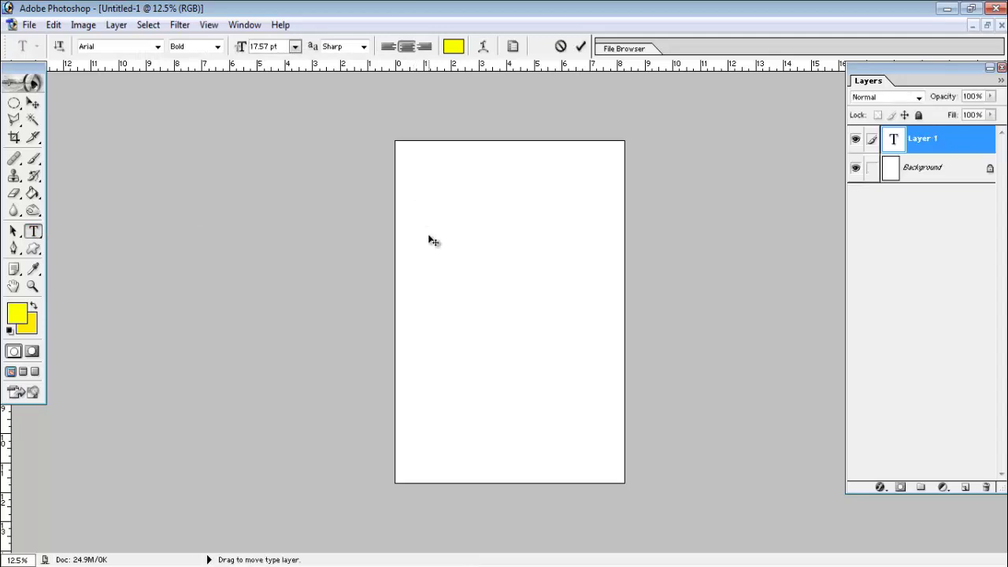
text(ABBASDASDASDAS)
drag(447, 208, 574, 211)
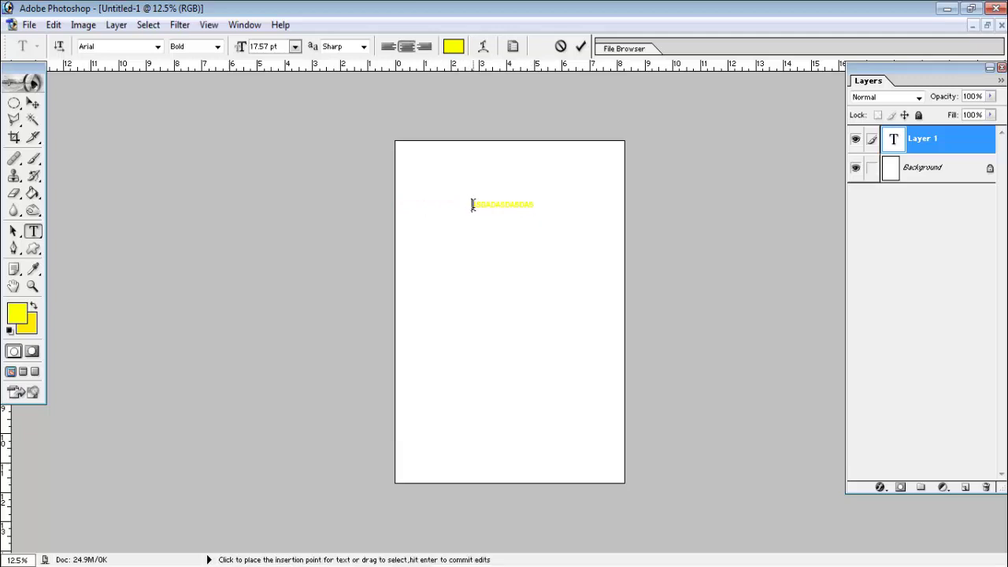
click(574, 212)
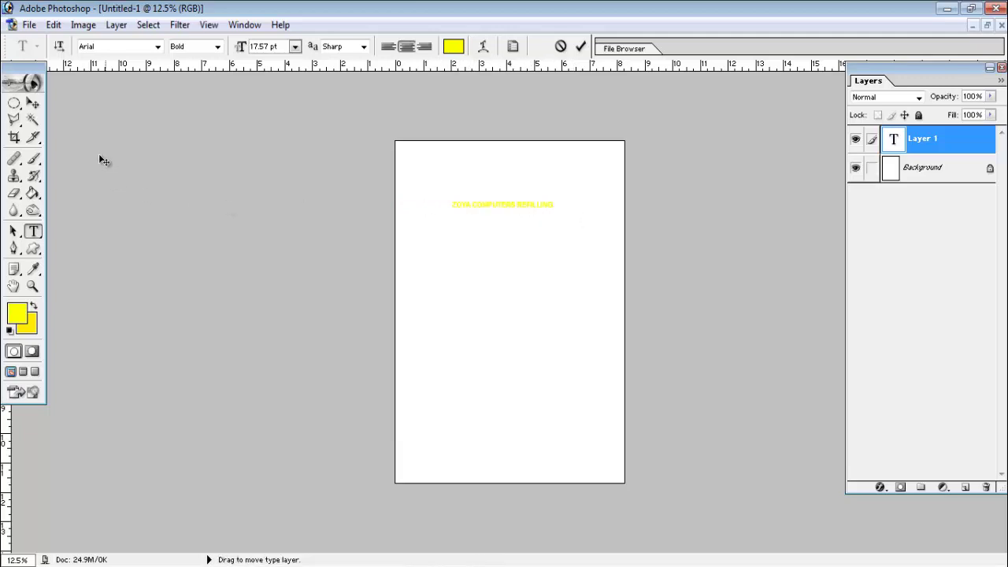
click(32, 103)
mouse_move(471, 204)
mouse_down()
mouse_move(448, 163)
mouse_move(434, 159)
mouse_up()
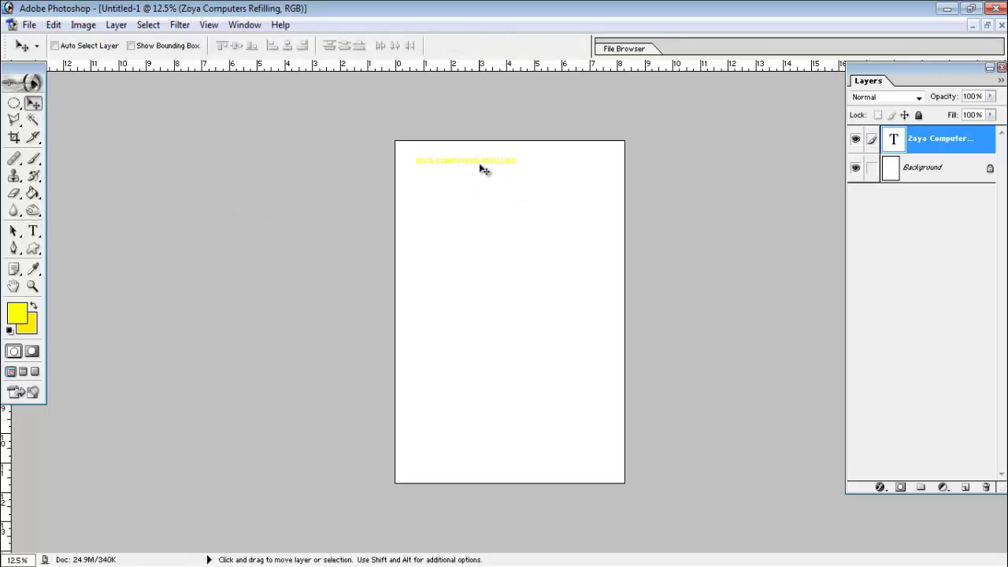
- Change the title's text colour to blue in the Character palette
click(252, 29)
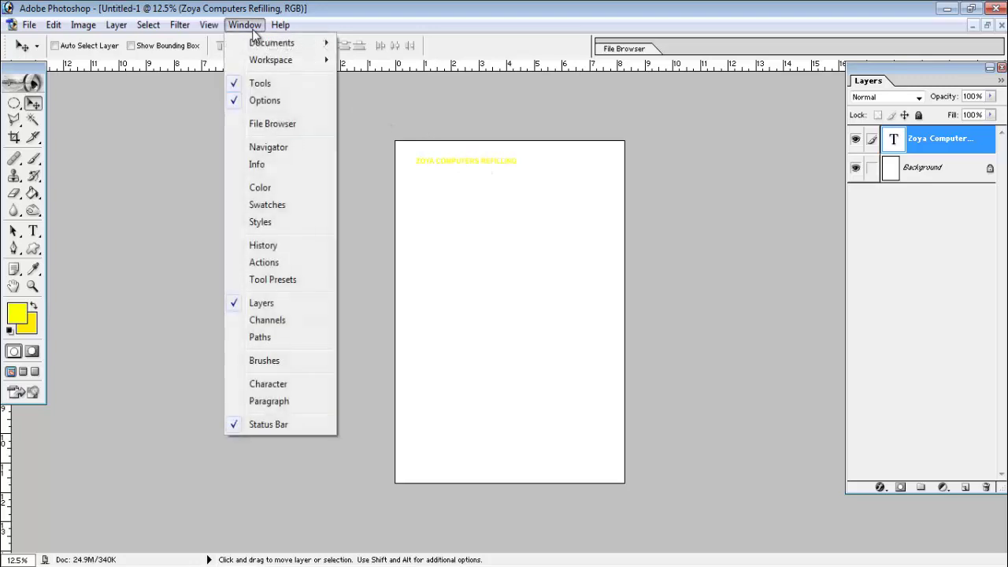
click(286, 386)
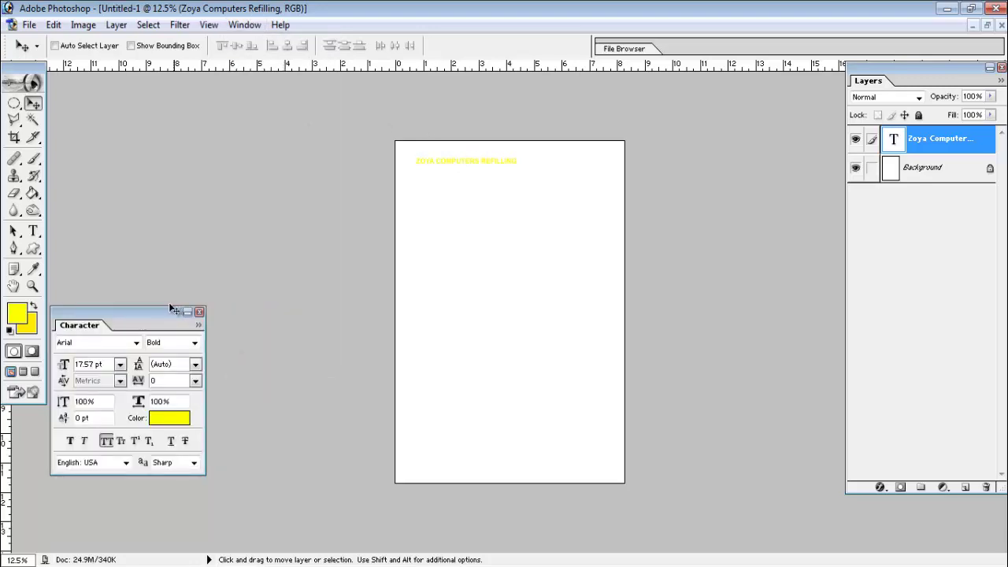
drag(163, 308, 811, 138)
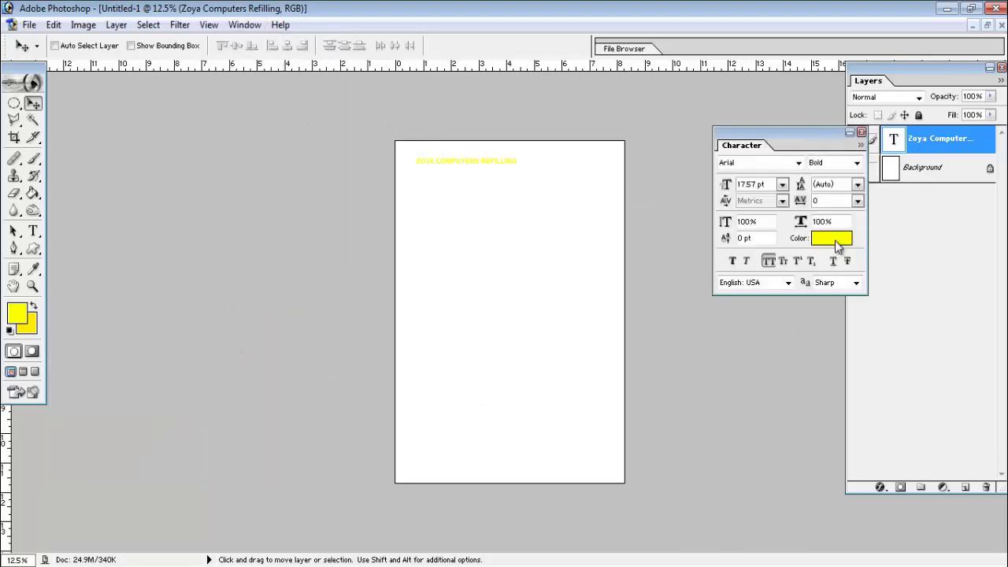
click(833, 242)
drag(849, 260, 850, 234)
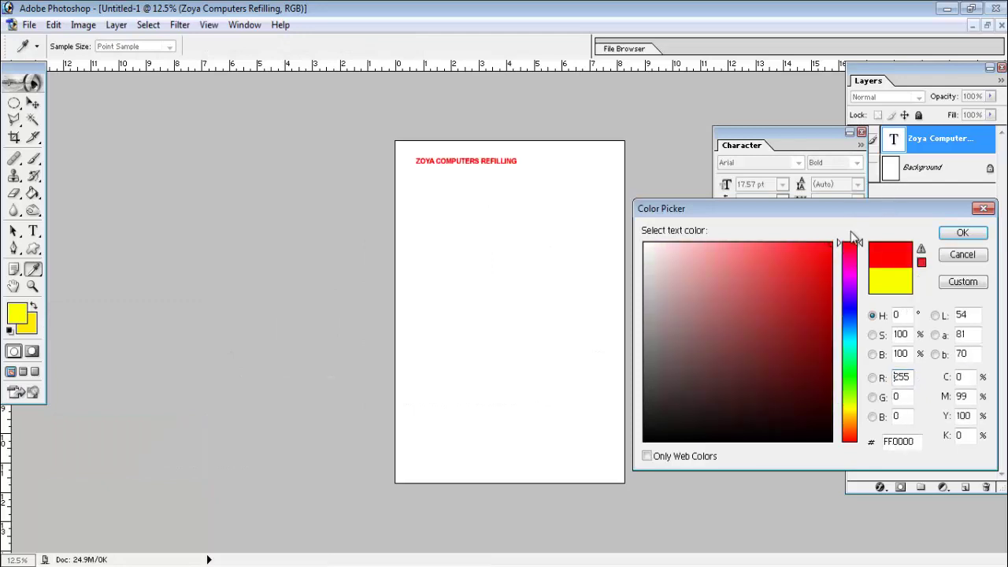
click(831, 259)
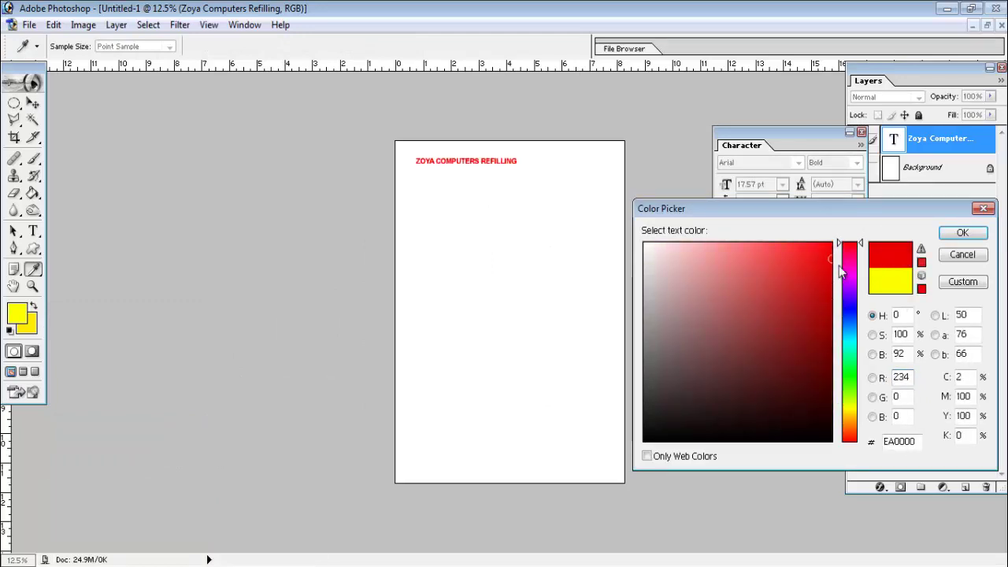
click(851, 438)
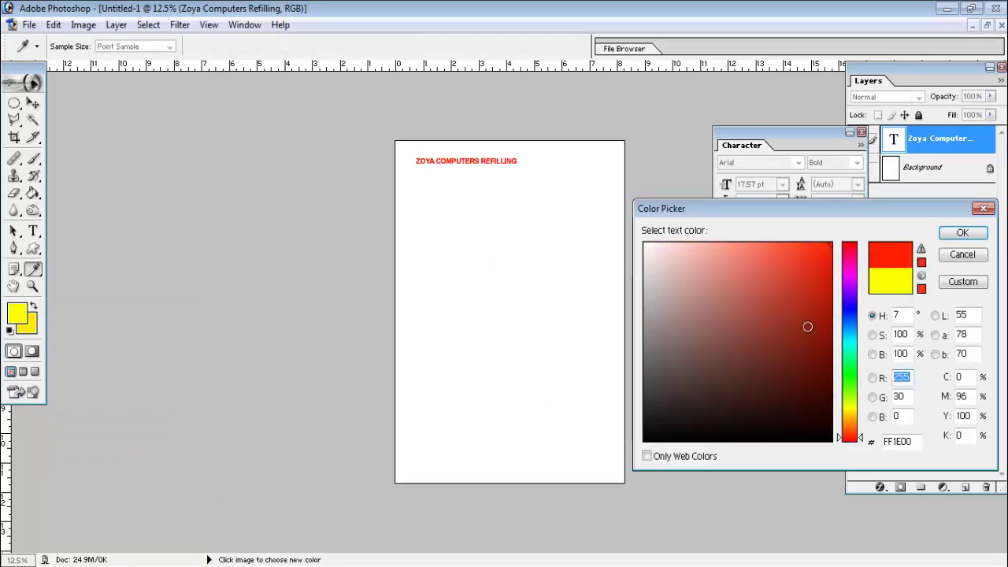
click(851, 311)
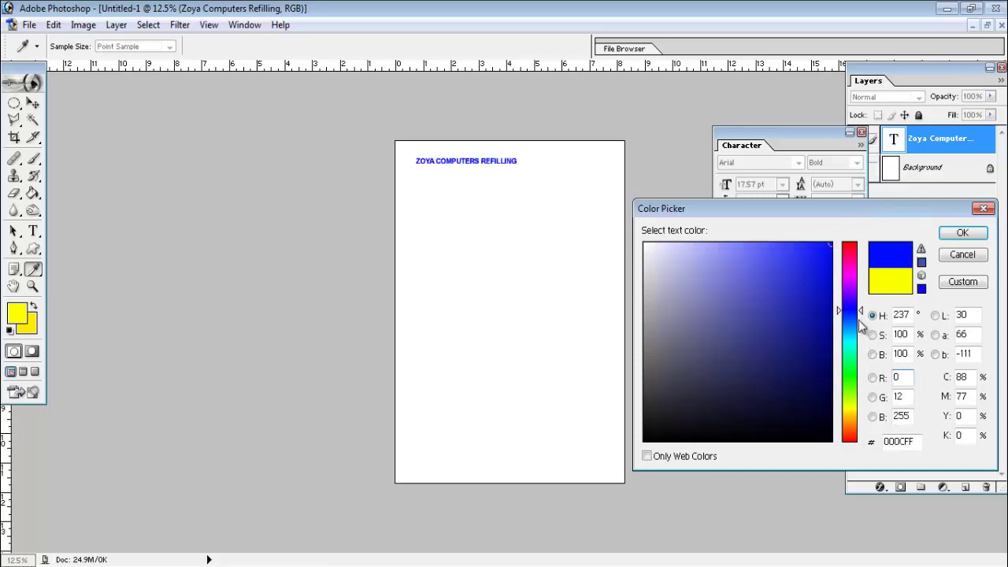
click(963, 233)
- Set the title to 36 pt and position it fully inside the top of the page
key(v)
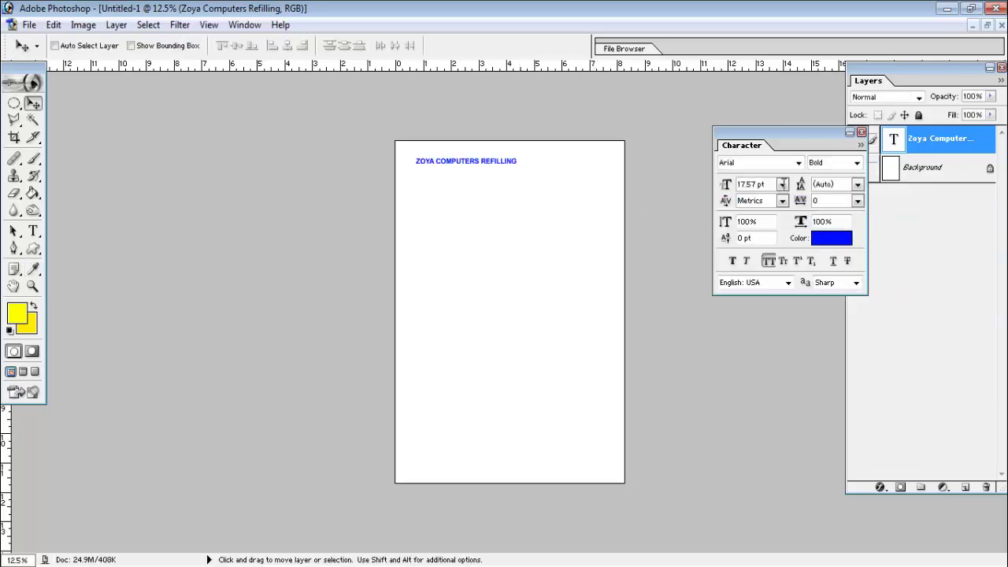
click(782, 184)
click(773, 379)
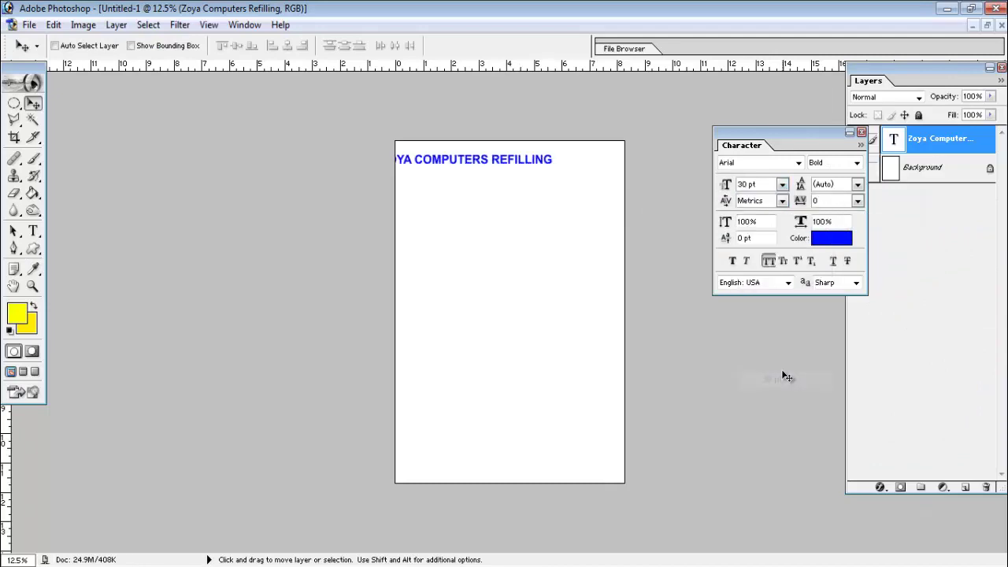
drag(509, 180, 533, 170)
key(shift+Left)
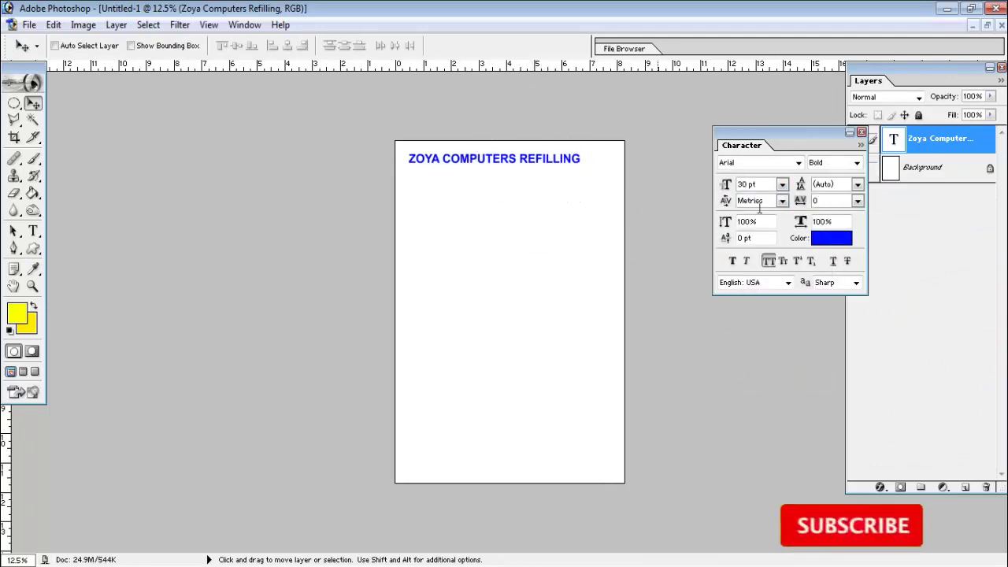
click(782, 185)
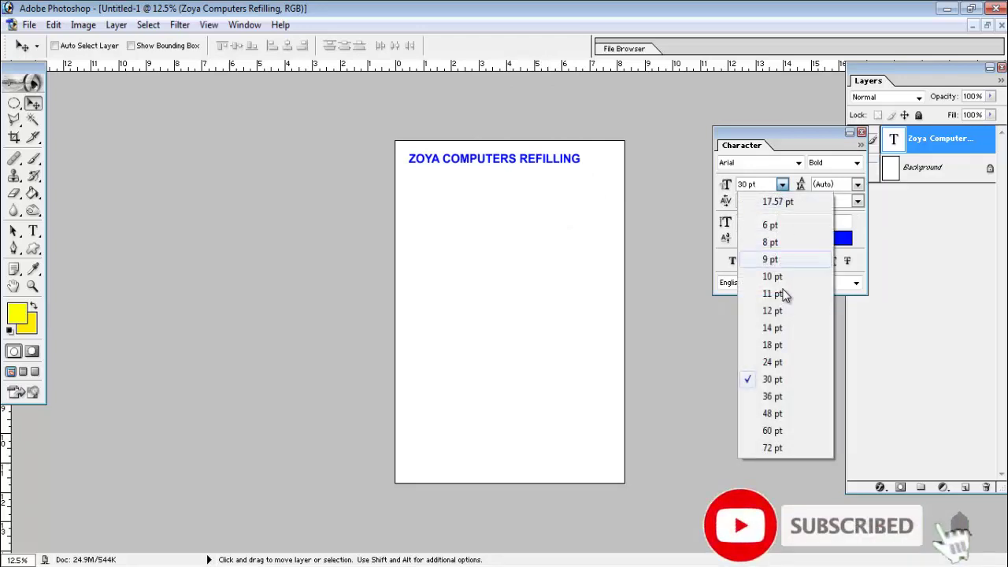
click(782, 398)
drag(527, 162, 535, 159)
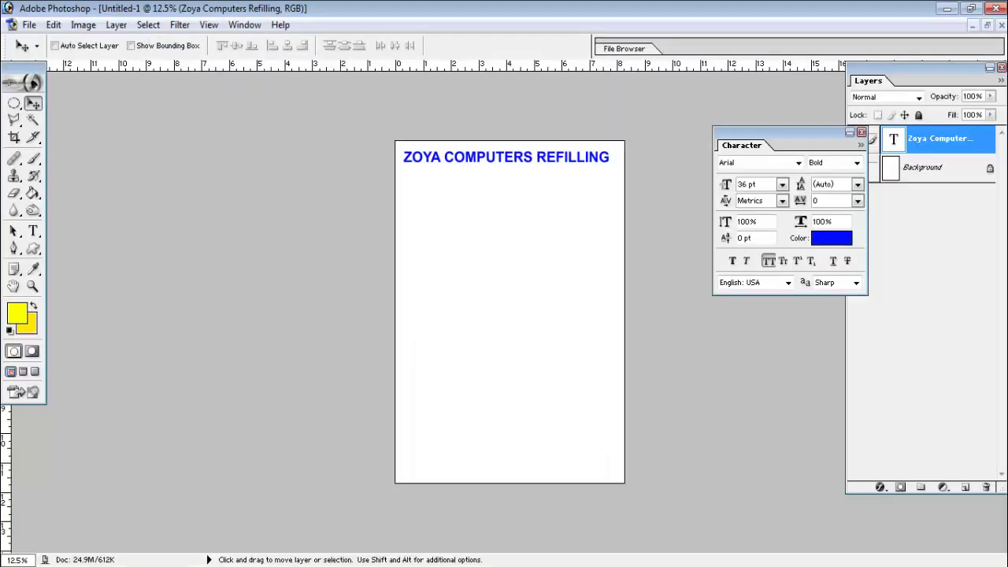
key(alt+Tab)
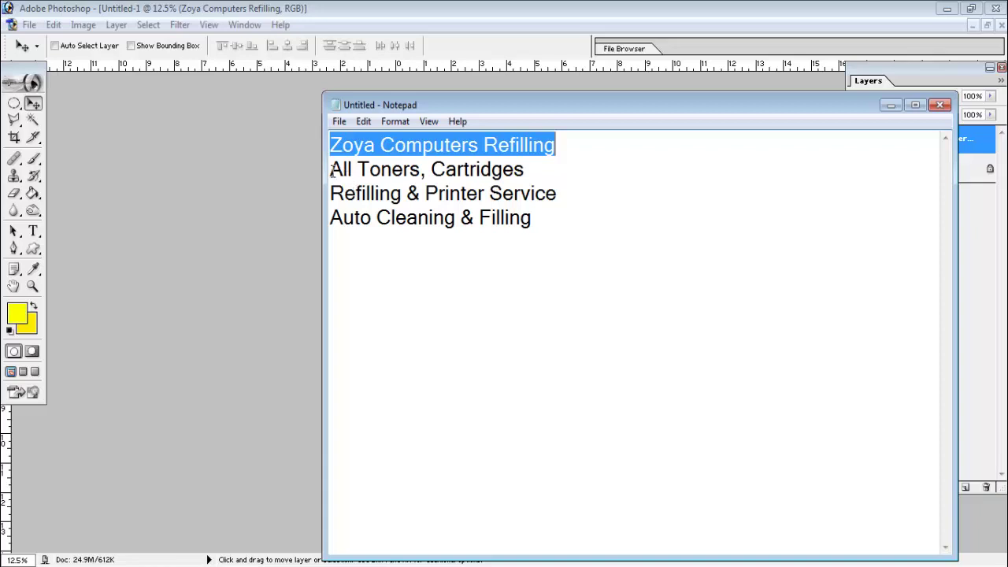
- Copy Notepad lines 2–4, the three service lines, to the clipboard
drag(331, 170, 550, 215)
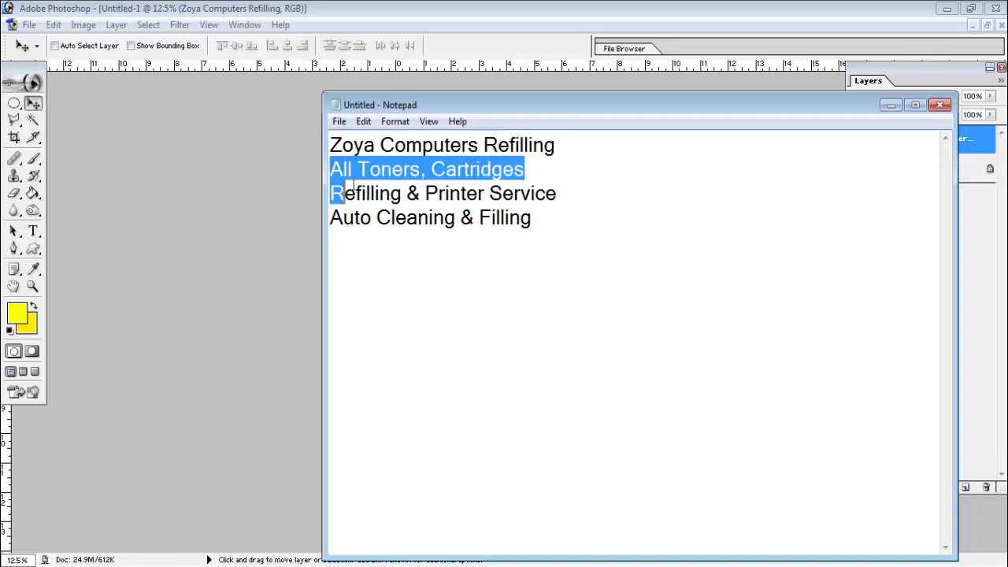
right_click(509, 202)
click(536, 252)
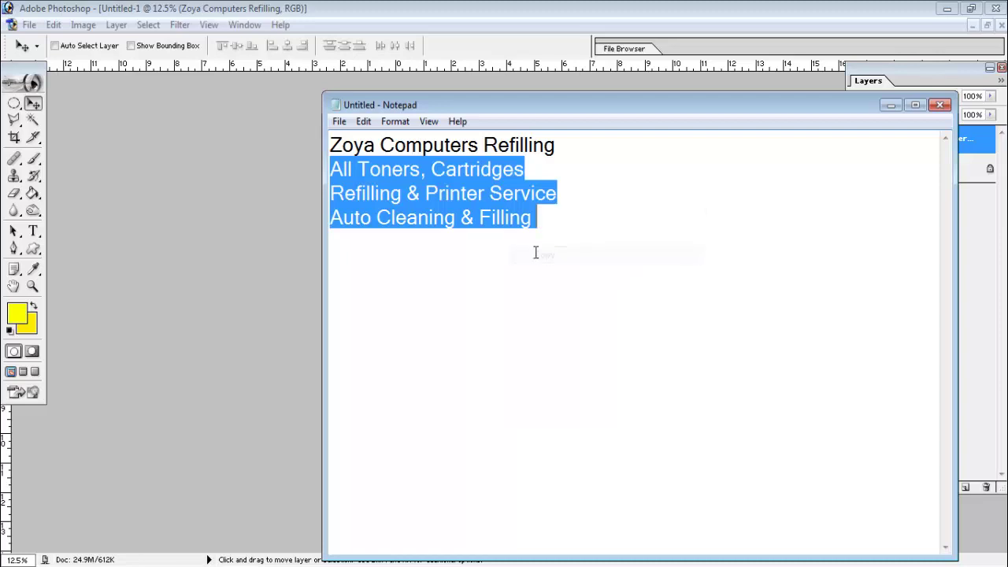
click(339, 122)
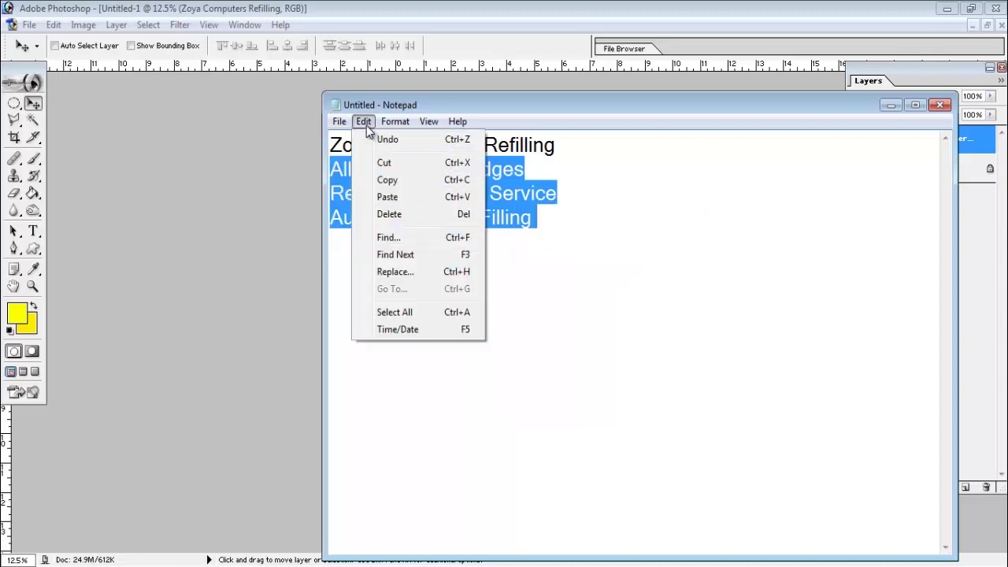
click(387, 181)
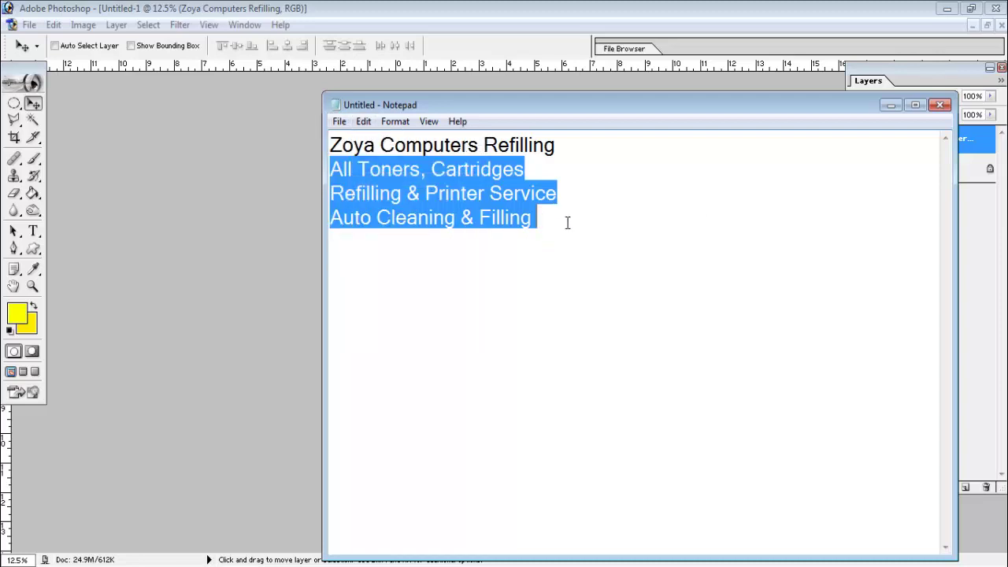
click(568, 223)
- Paste the copied service lines as a new text block centred under the title
click(288, 532)
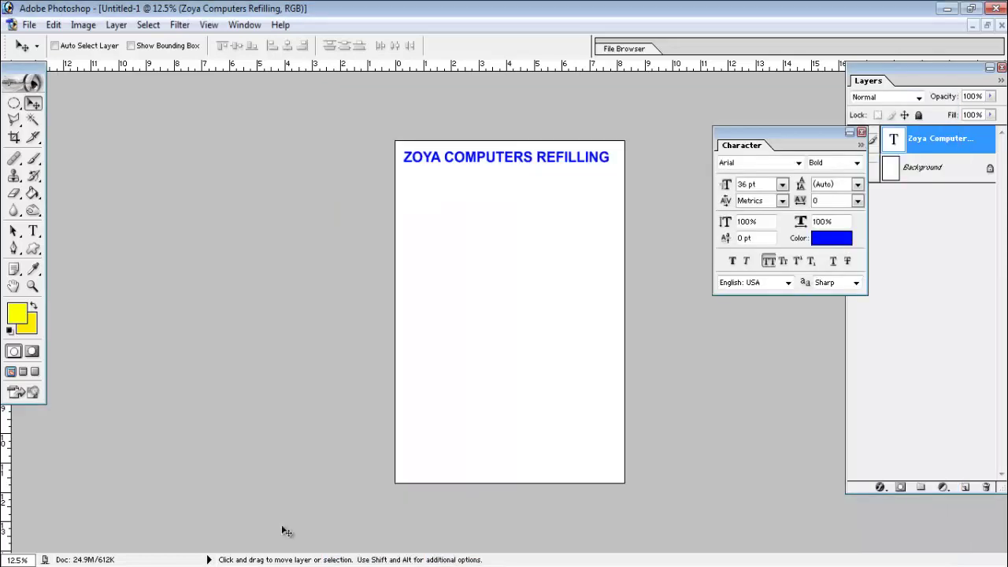
click(33, 231)
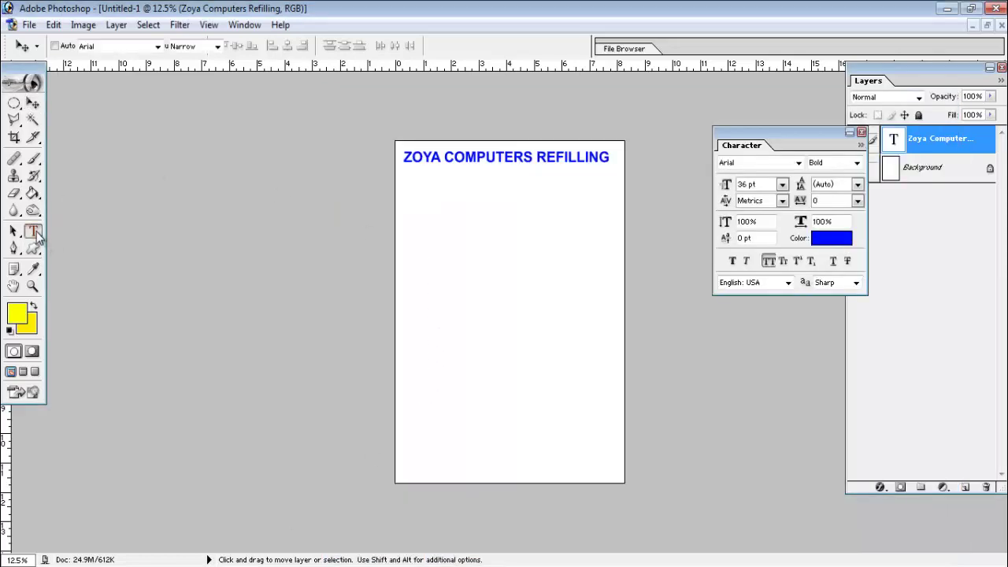
click(429, 214)
text(ZSD)
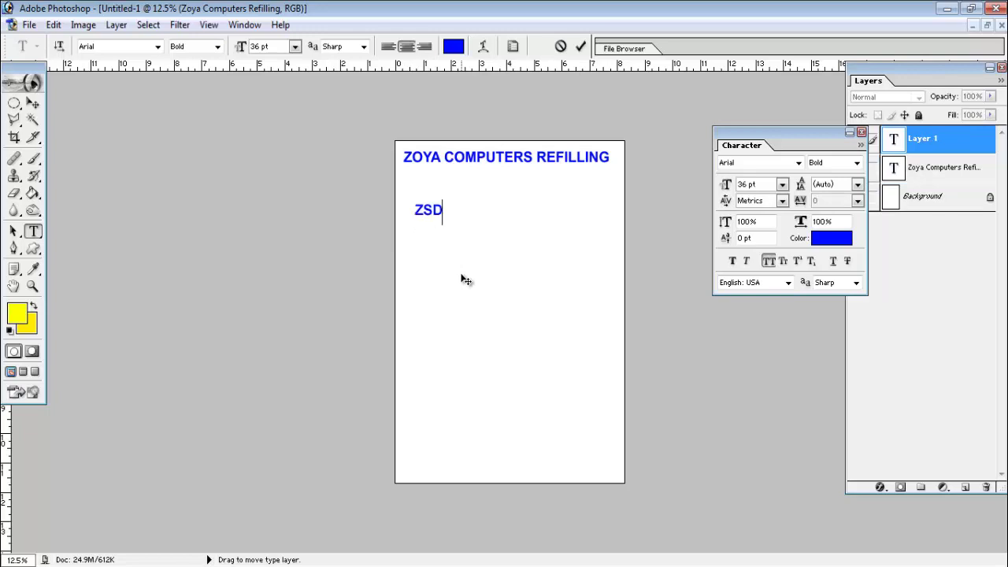
text(ZFZF )
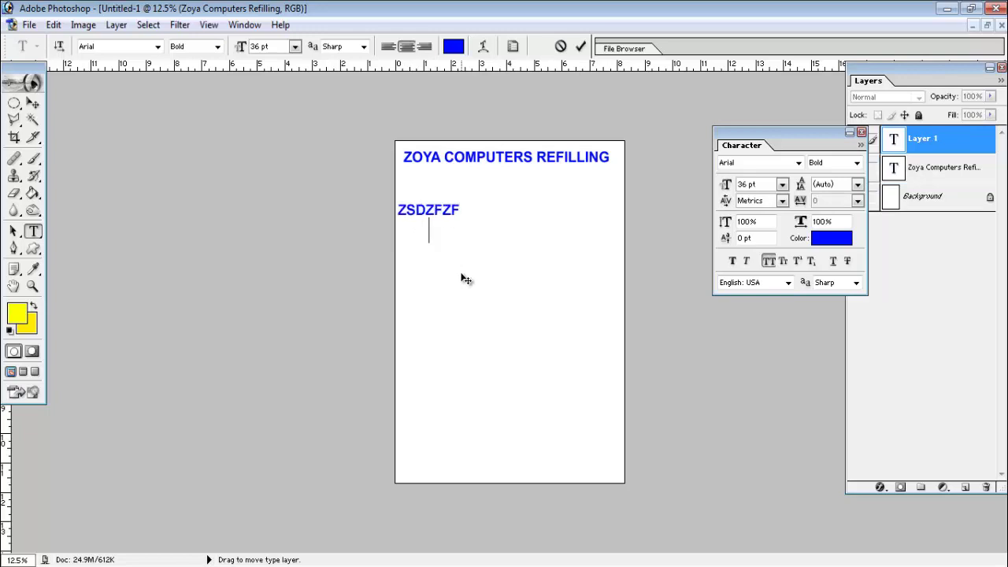
text(BXCBCB )
text(CBCB)
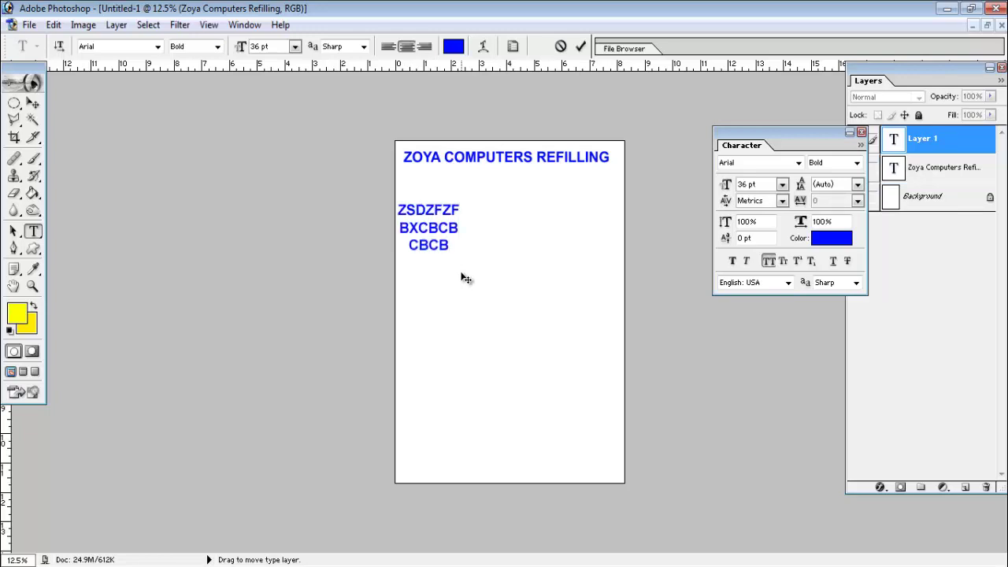
drag(449, 246, 370, 196)
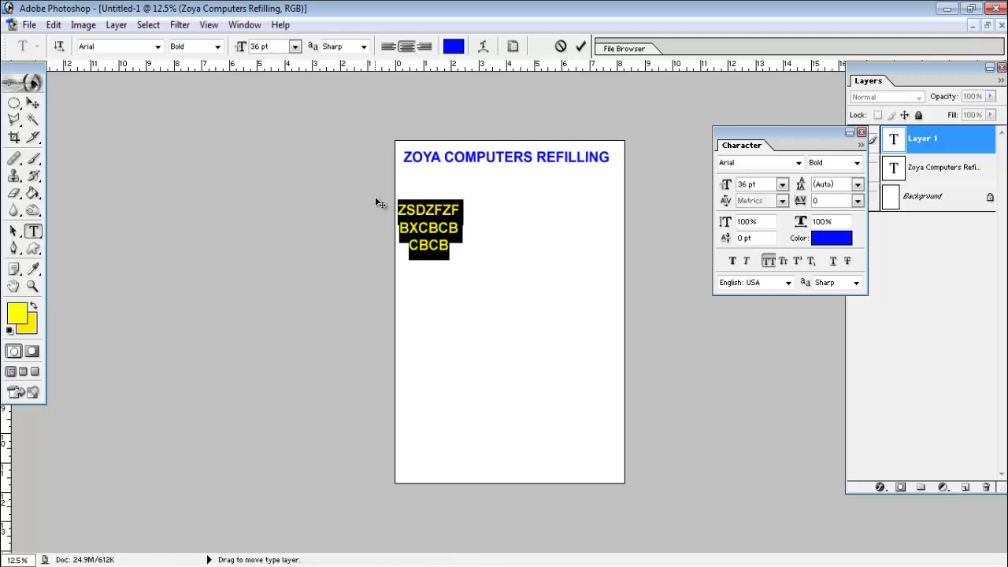
key(ctrl+v)
click(32, 103)
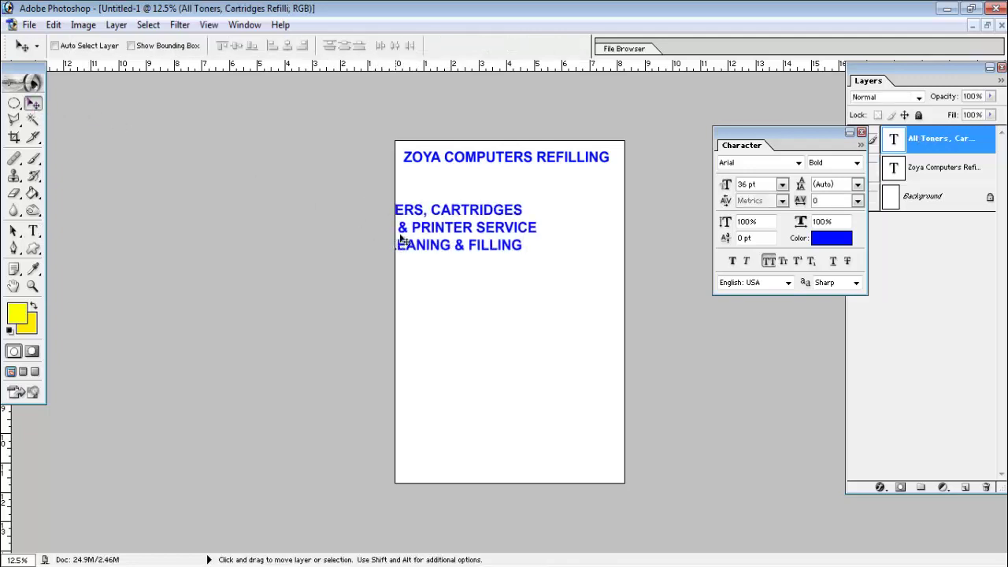
drag(398, 244, 512, 203)
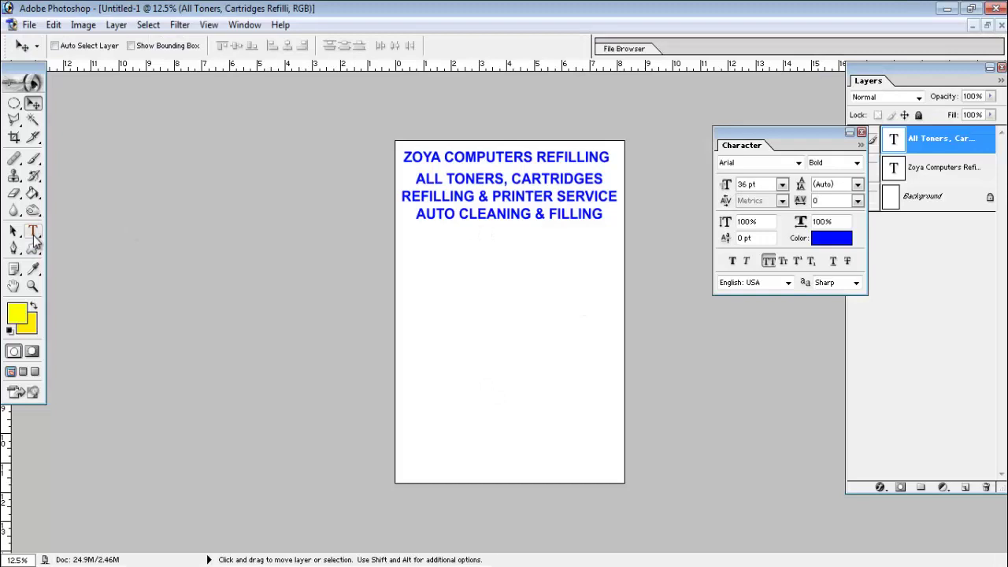
- Delete the AUTO CLEANING & FILLING line from the service text block
click(32, 231)
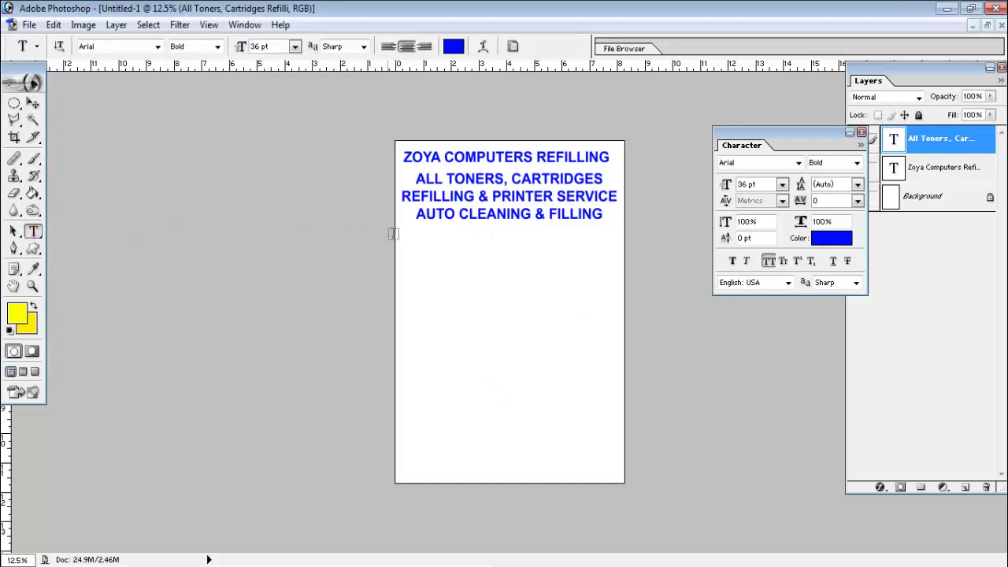
drag(414, 215, 614, 219)
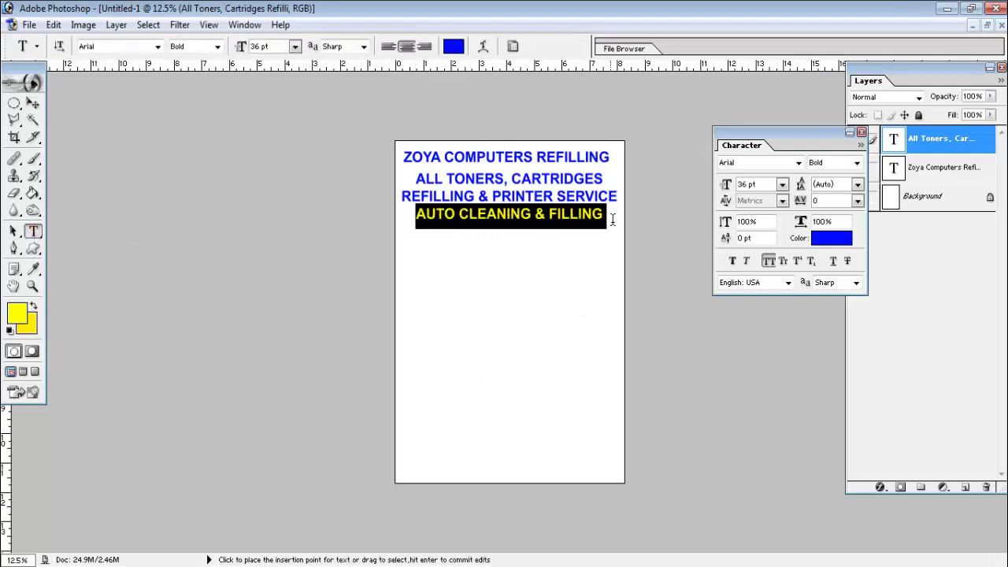
key(BackSpace)
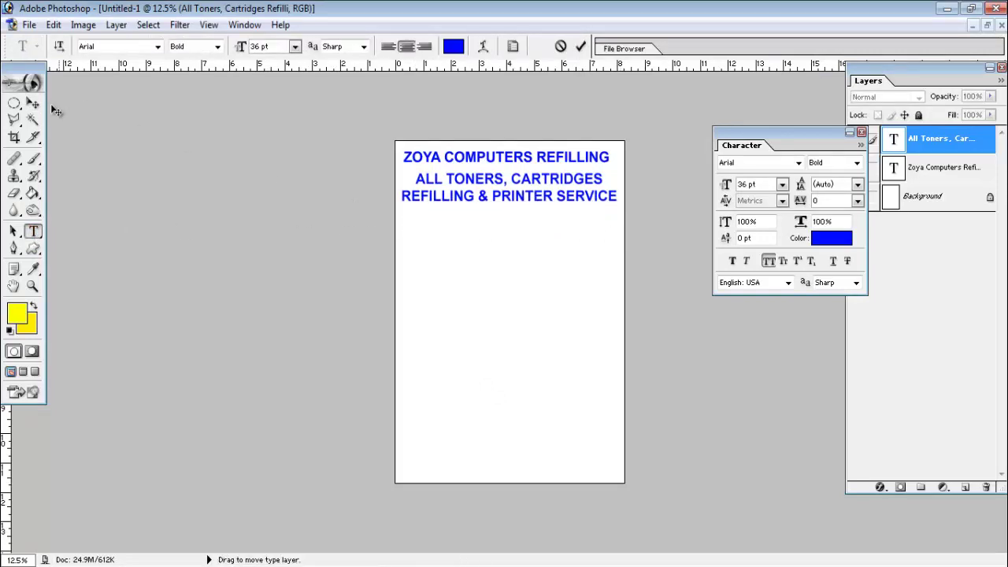
key(ctrl+Return)
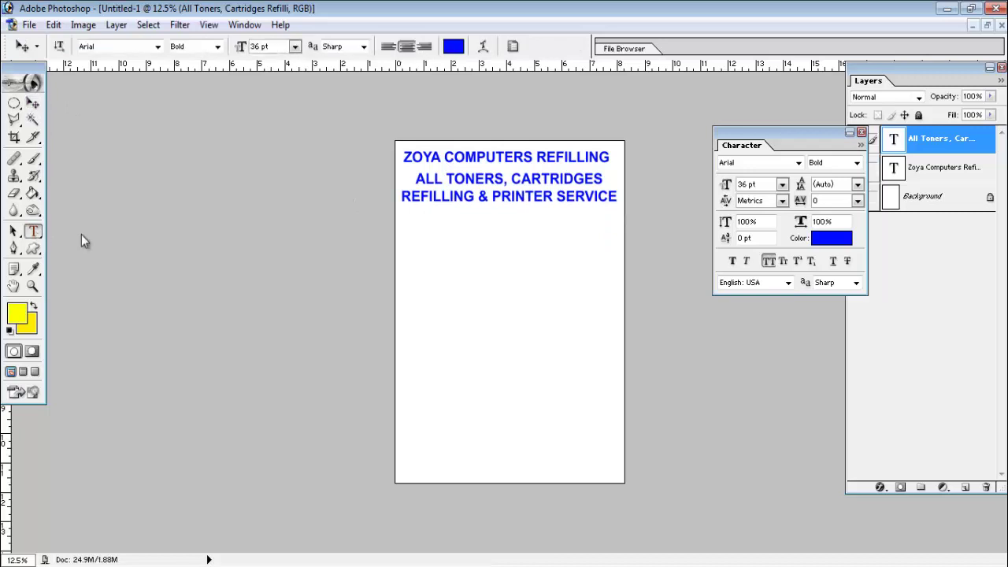
- Paste AUTO CLEANING & FILLING as a new text line below the service lines
click(512, 282)
key(ctrl+v)
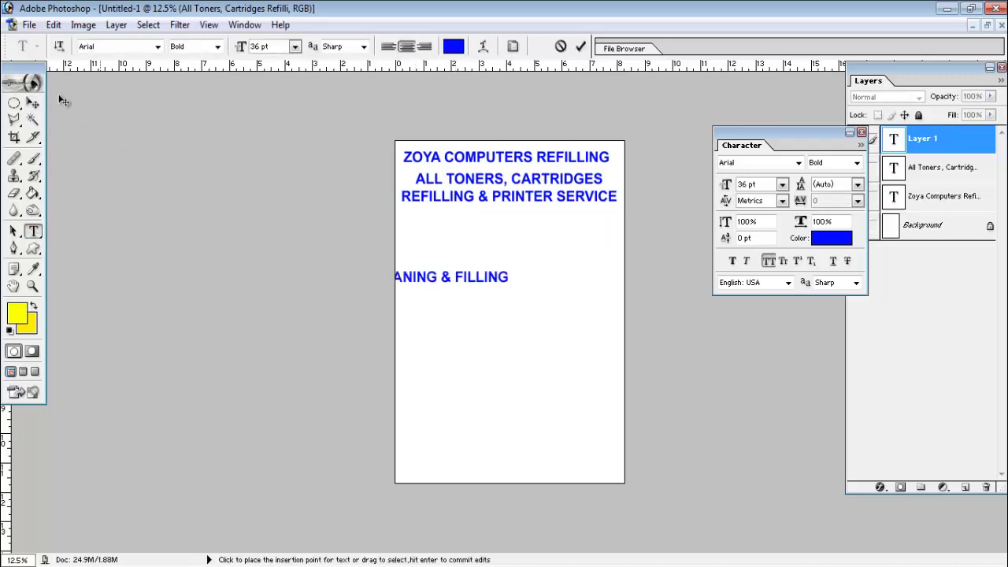
click(32, 103)
drag(518, 271, 540, 230)
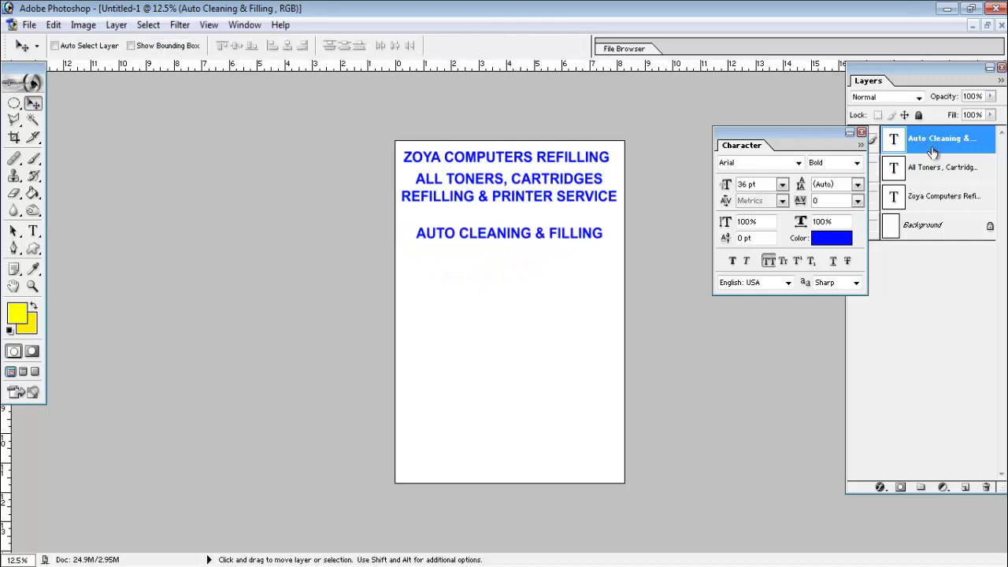
- Nudge the Zoya Computers Refilling title and the ALL TONERS block slightly up and right
drag(811, 130, 772, 88)
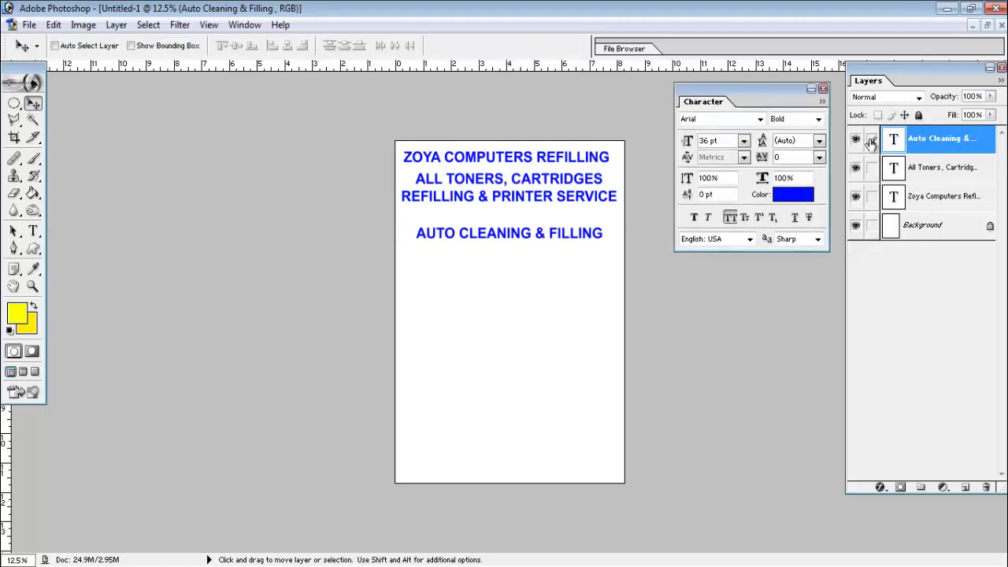
click(932, 204)
click(856, 199)
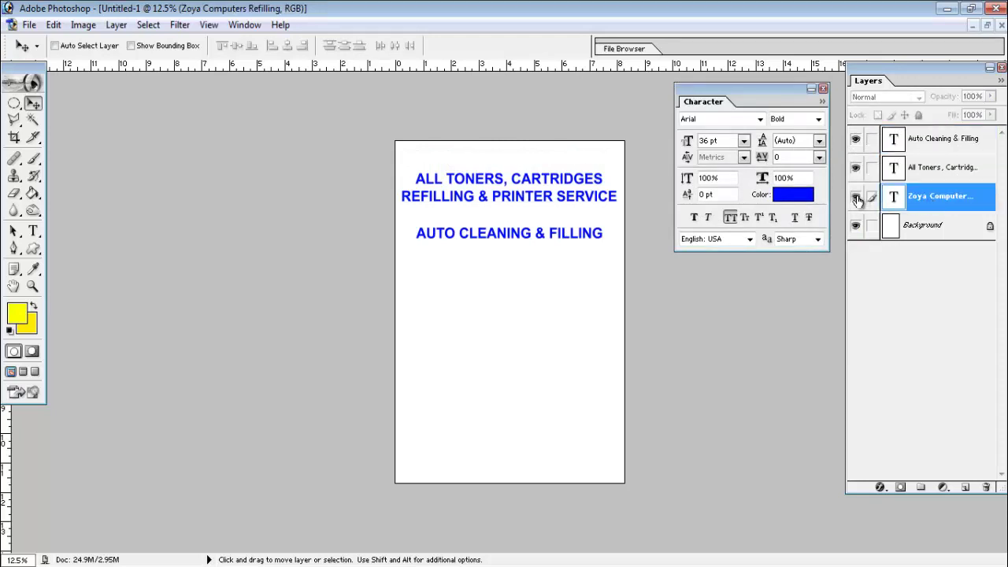
click(856, 199)
click(856, 198)
click(857, 197)
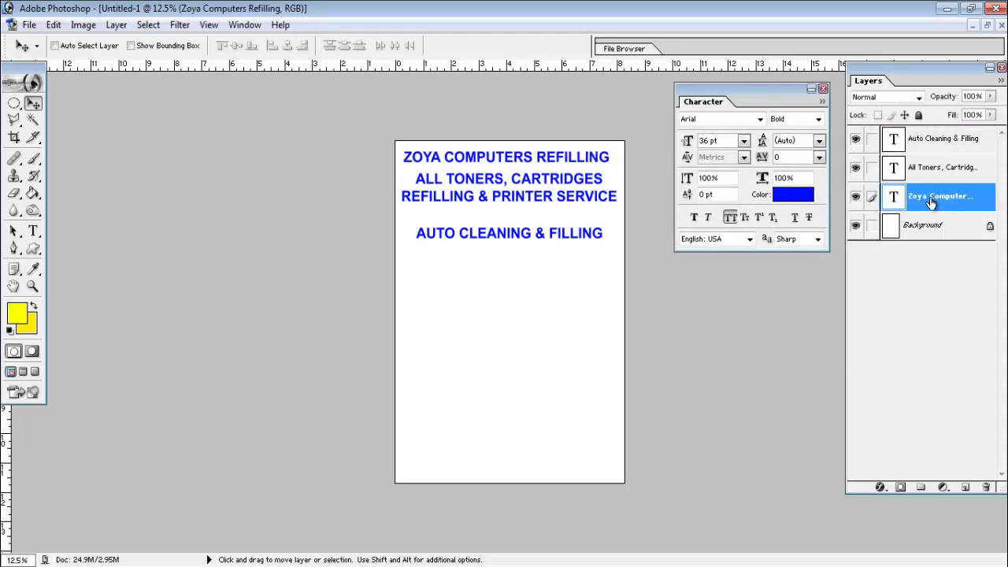
drag(501, 159, 508, 155)
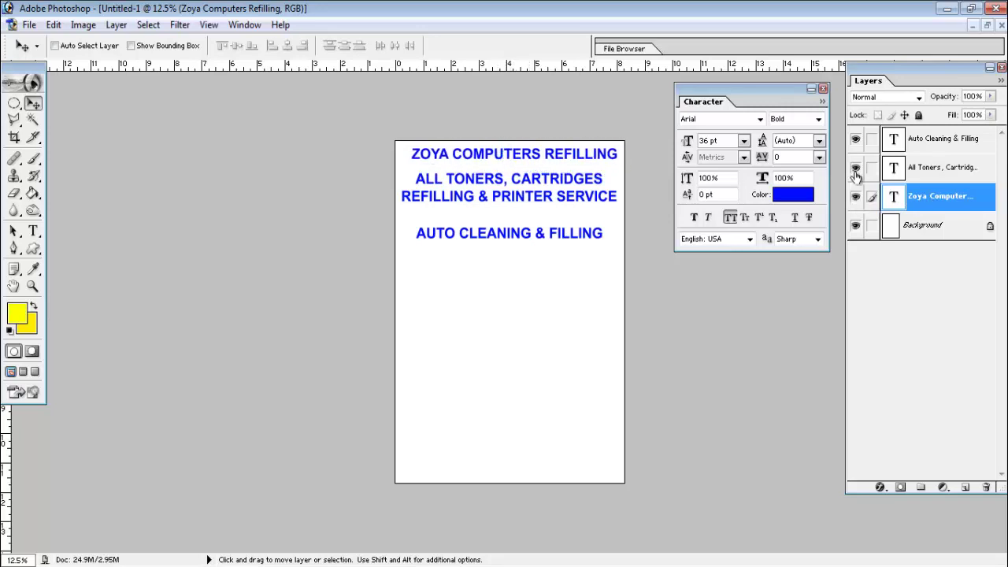
click(952, 173)
drag(528, 192, 536, 187)
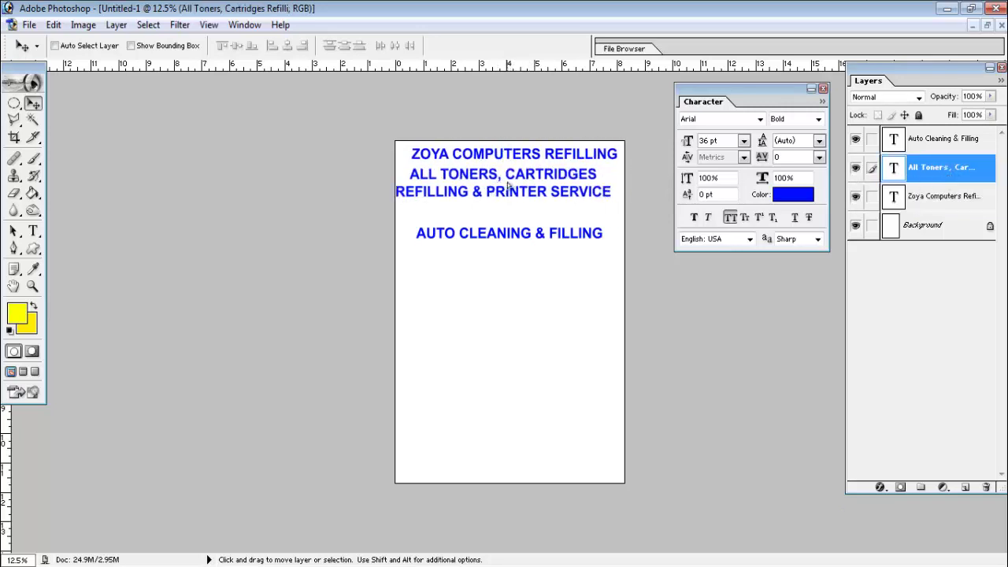
- Drag the AUTO CLEANING & FILLING layer until it sits just under the ALL TONERS block
click(930, 143)
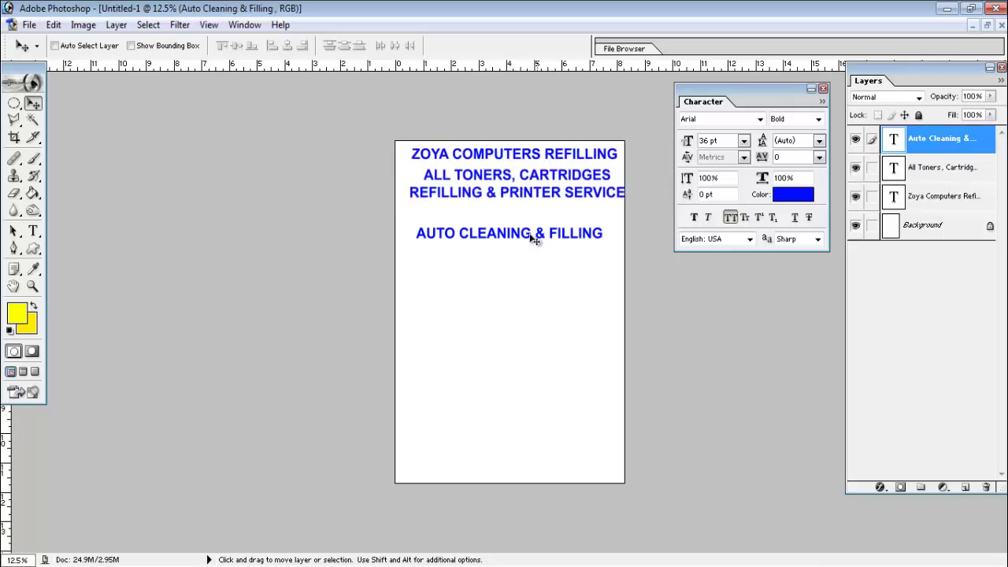
drag(534, 231, 522, 273)
drag(528, 209, 565, 270)
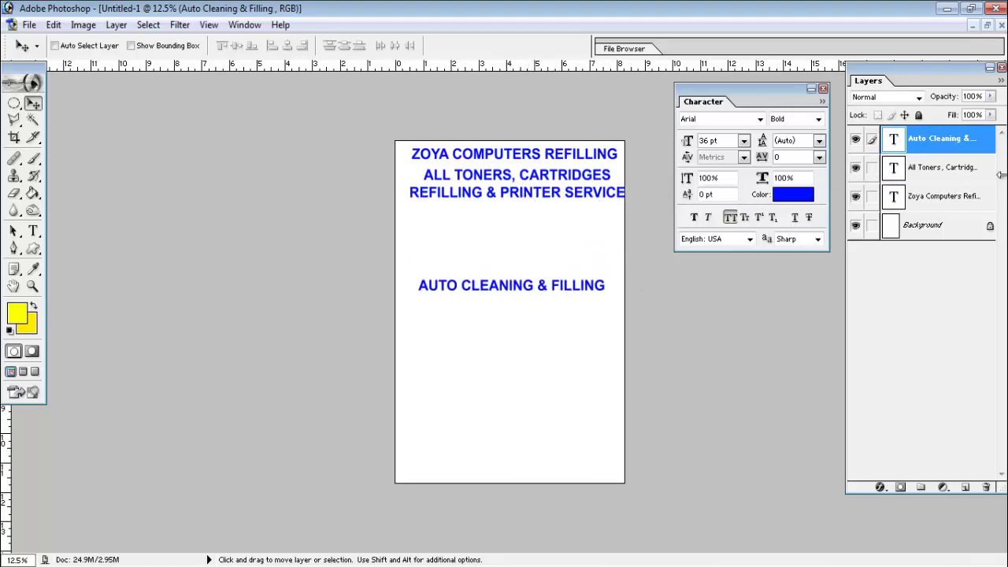
click(936, 170)
click(935, 140)
double_click(934, 141)
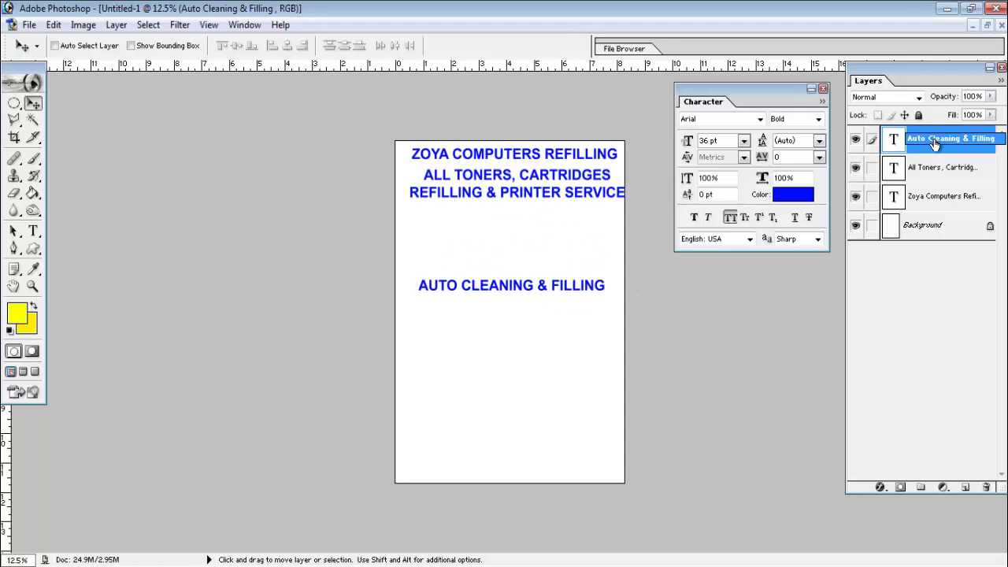
key(Return)
drag(501, 289, 497, 251)
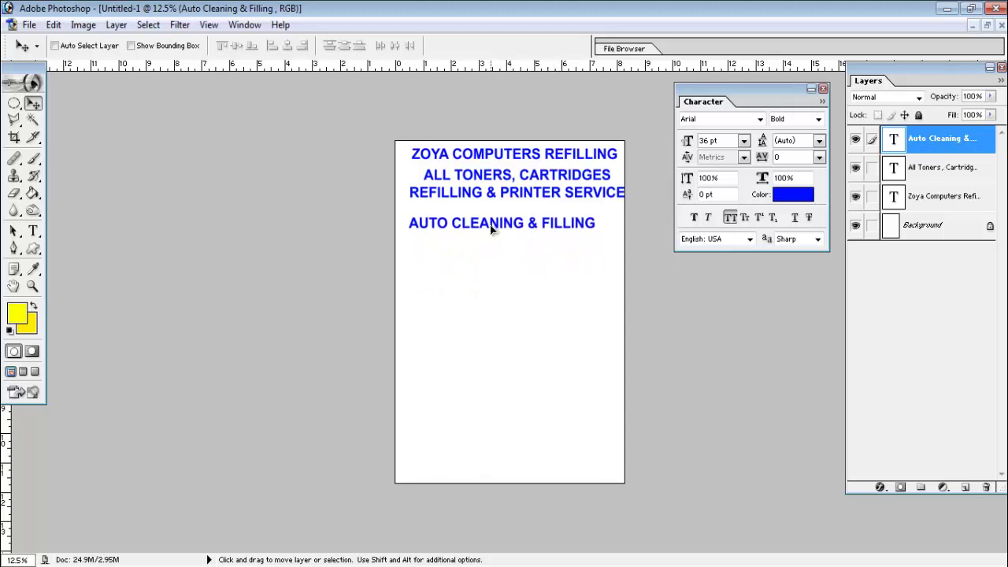
drag(497, 251, 494, 246)
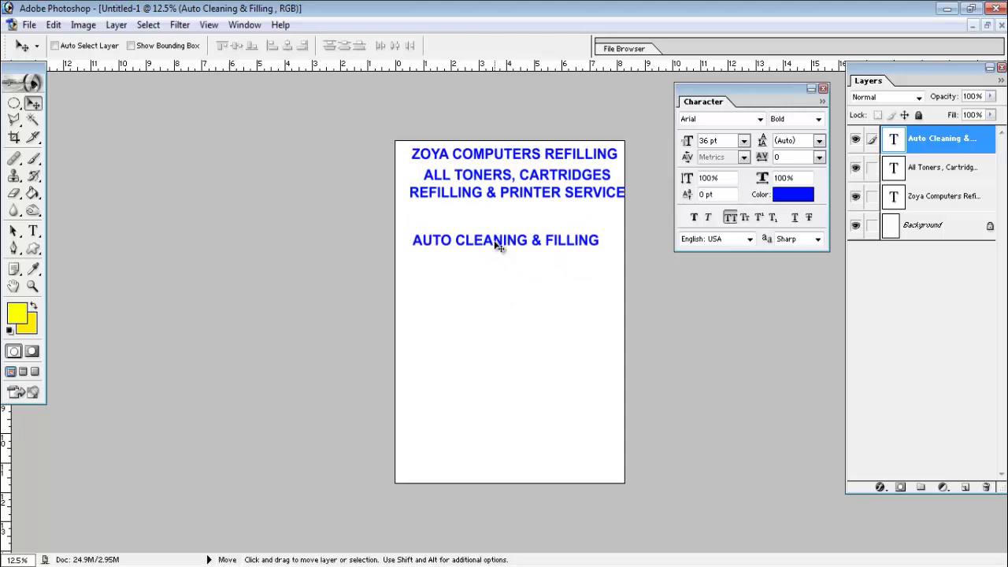
- Set the ALL TONERS, CARTRIDGES / REFILLING & PRINTER SERVICE text to 30 pt and nudge it down
right_click(506, 201)
click(555, 205)
click(744, 140)
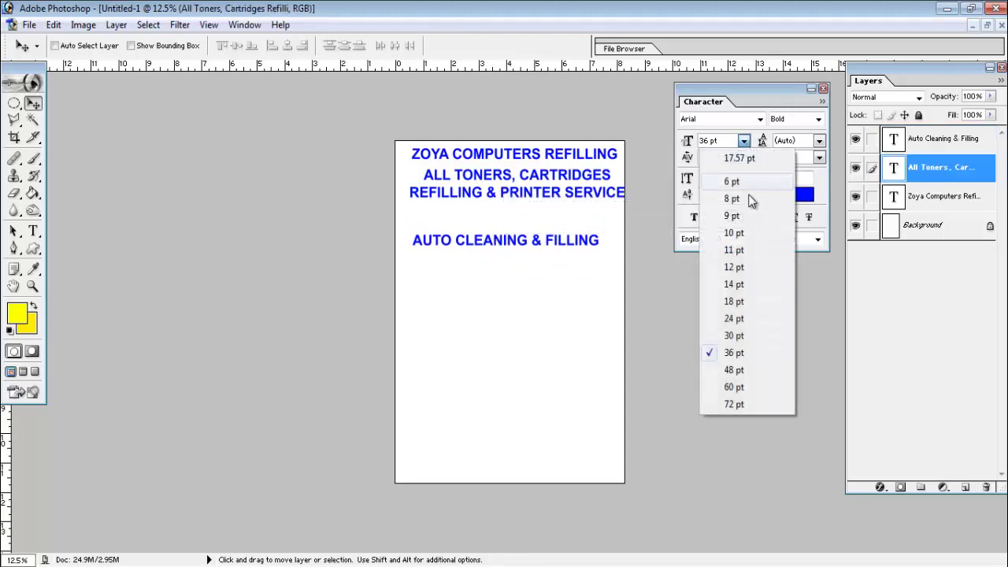
click(744, 335)
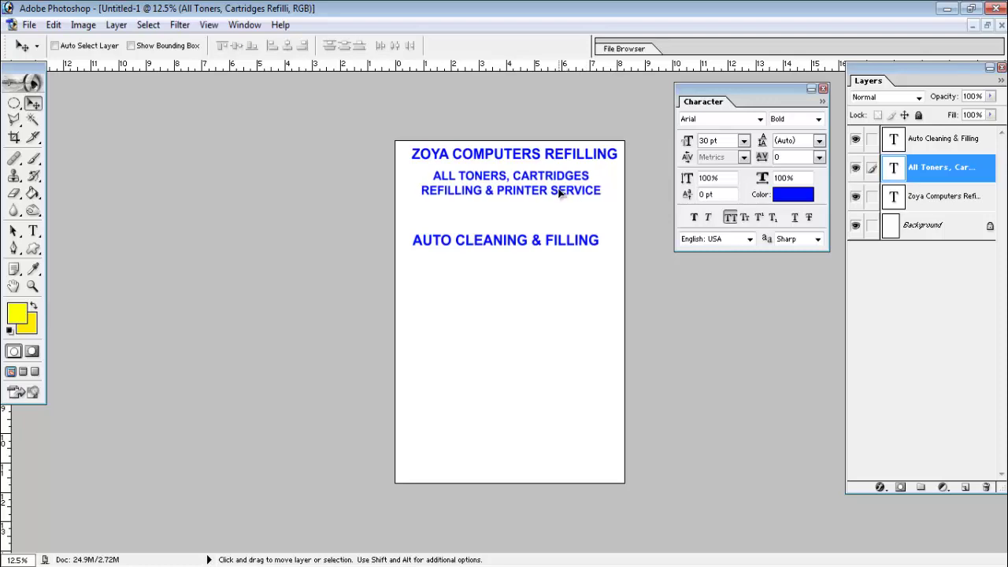
drag(559, 193, 559, 196)
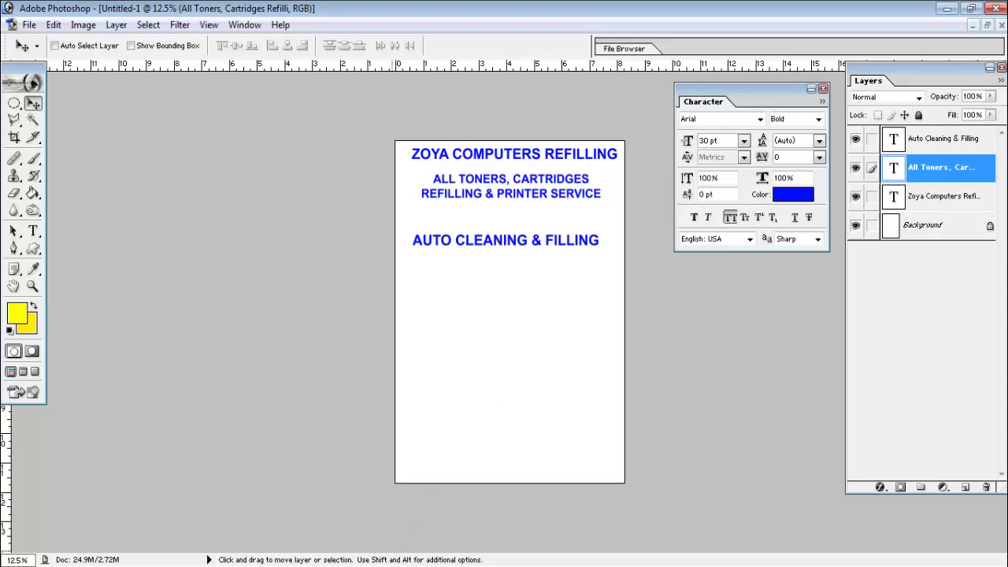
key(alt+Tab)
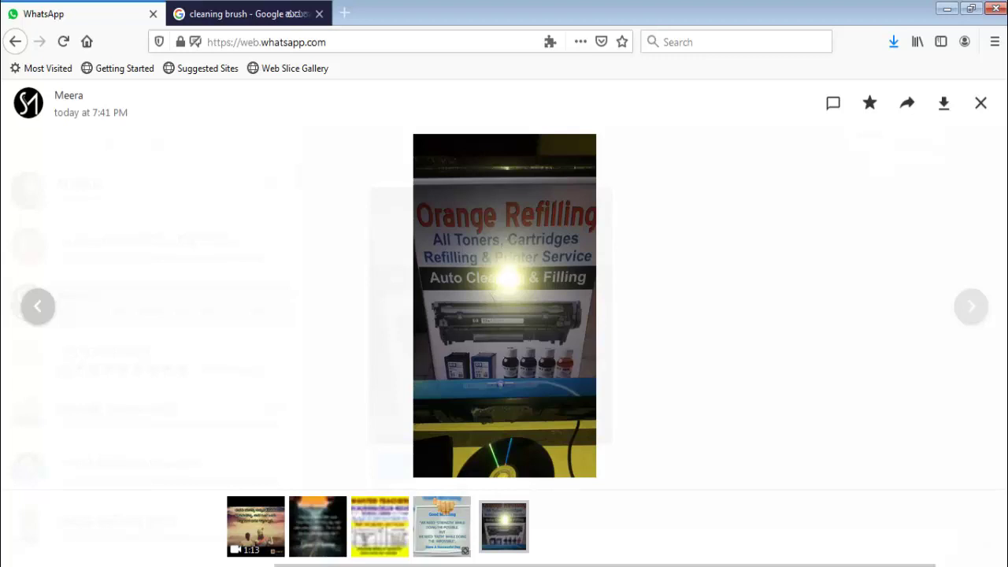
key(alt+Tab)
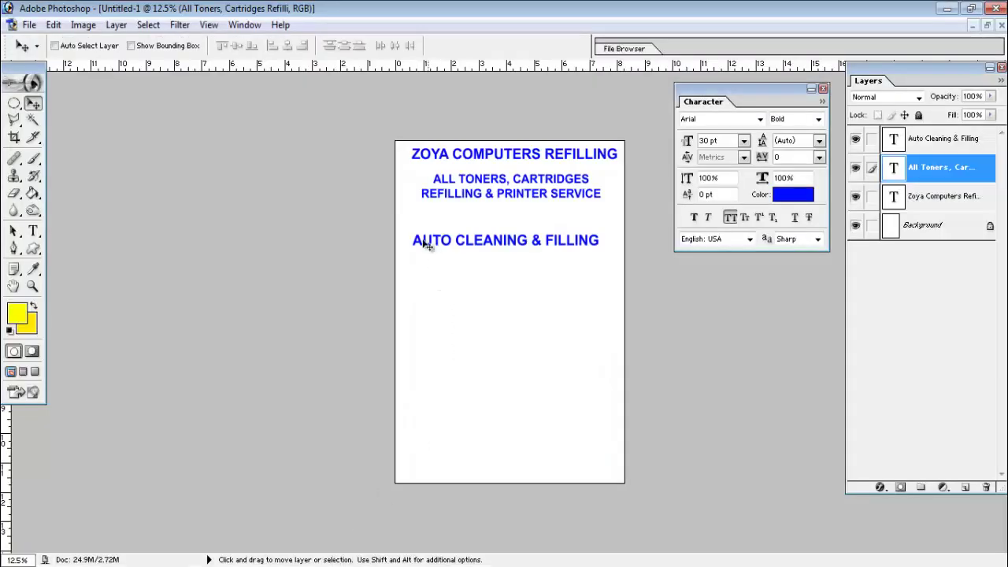
- On a new layer, marquee a full-width strip around AUTO CLEANING & FILLING and pick dark grey
click(964, 487)
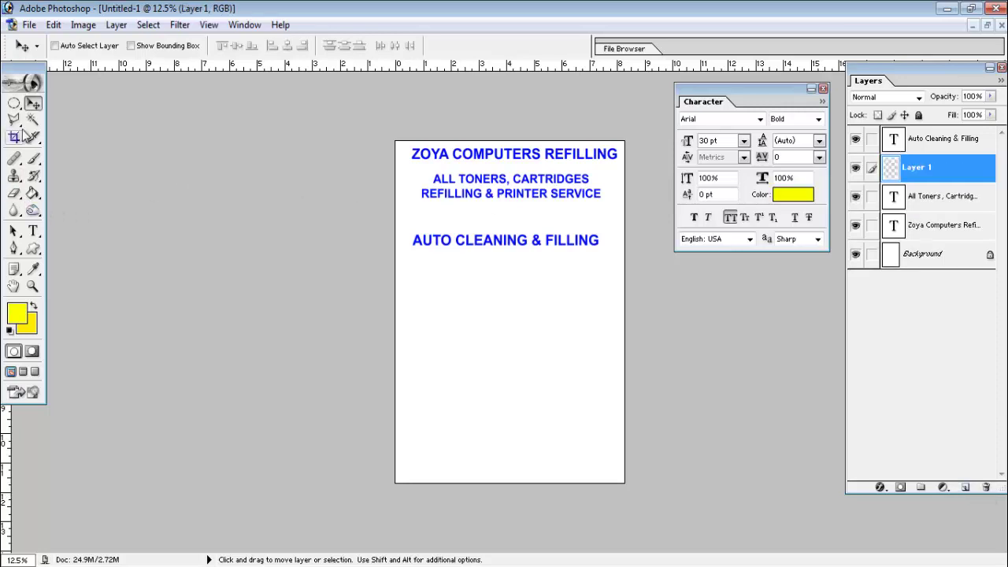
click(14, 105)
click(78, 103)
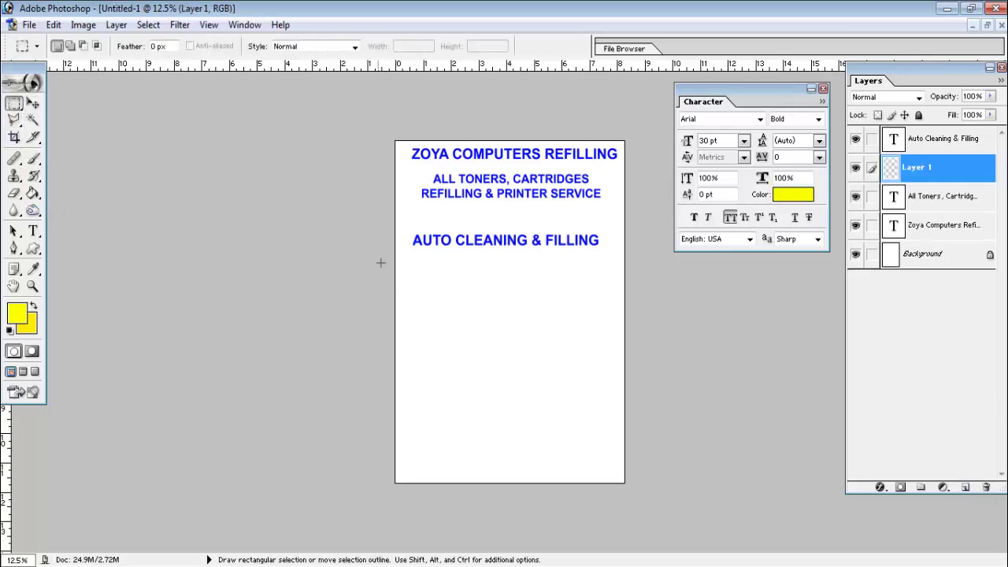
drag(392, 223, 639, 254)
click(17, 314)
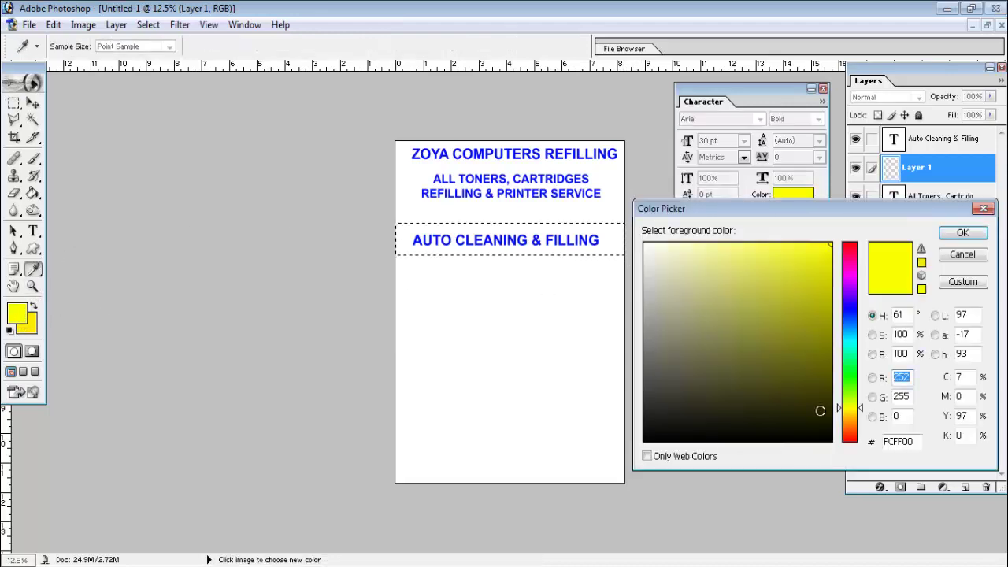
drag(653, 414, 652, 400)
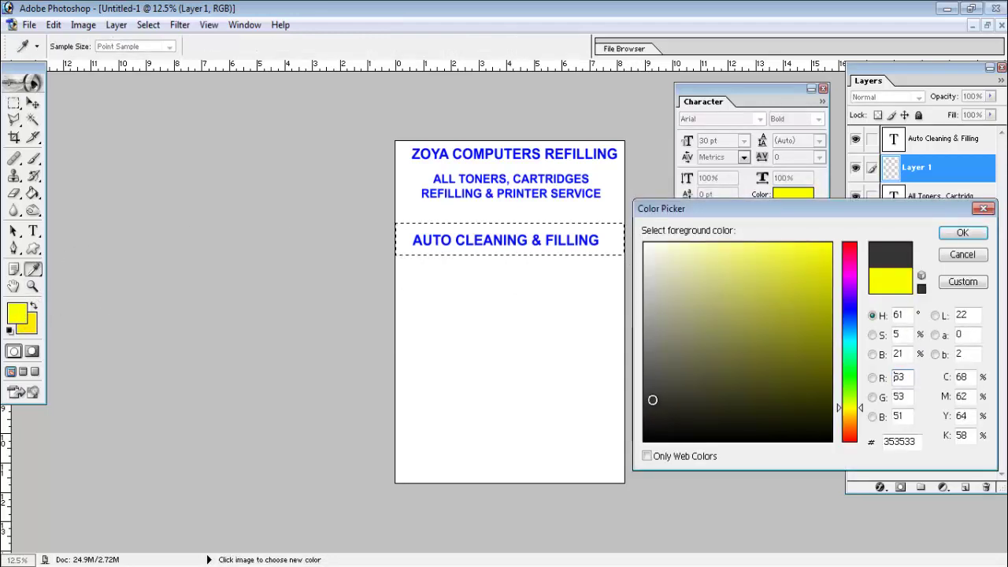
click(962, 232)
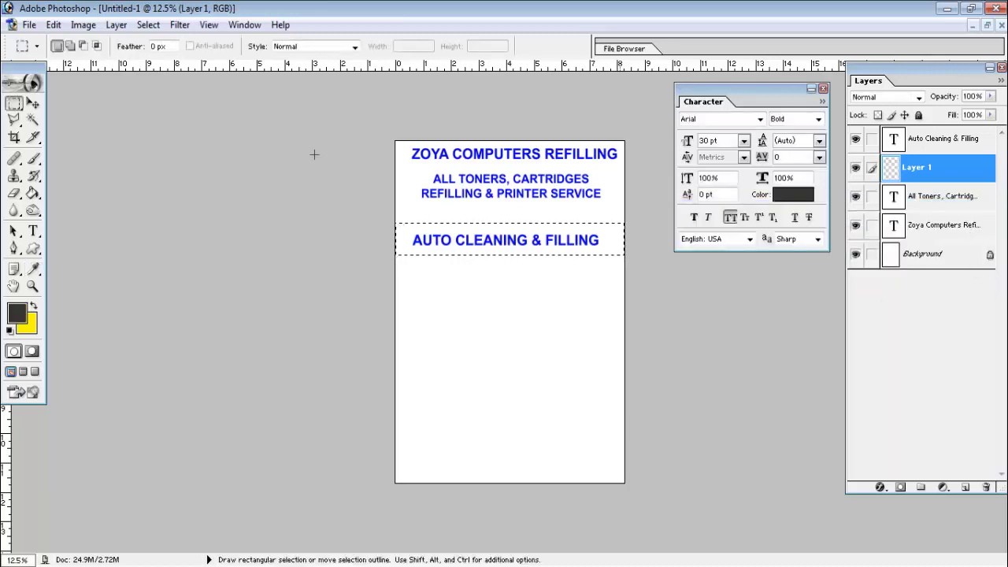
- Paint Bucket fill the strip with dark grey and deselect it
click(32, 193)
click(404, 250)
key(v)
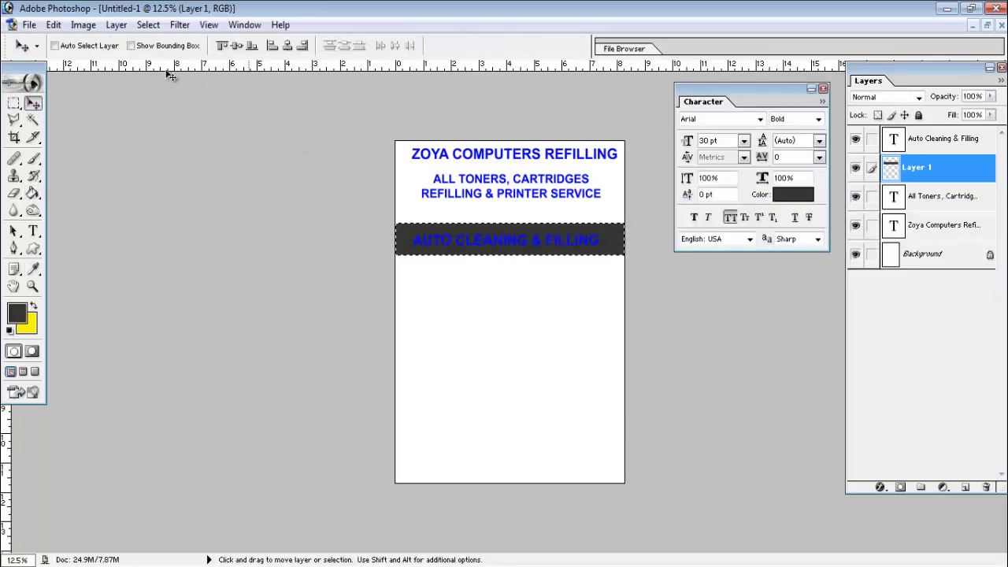
click(148, 26)
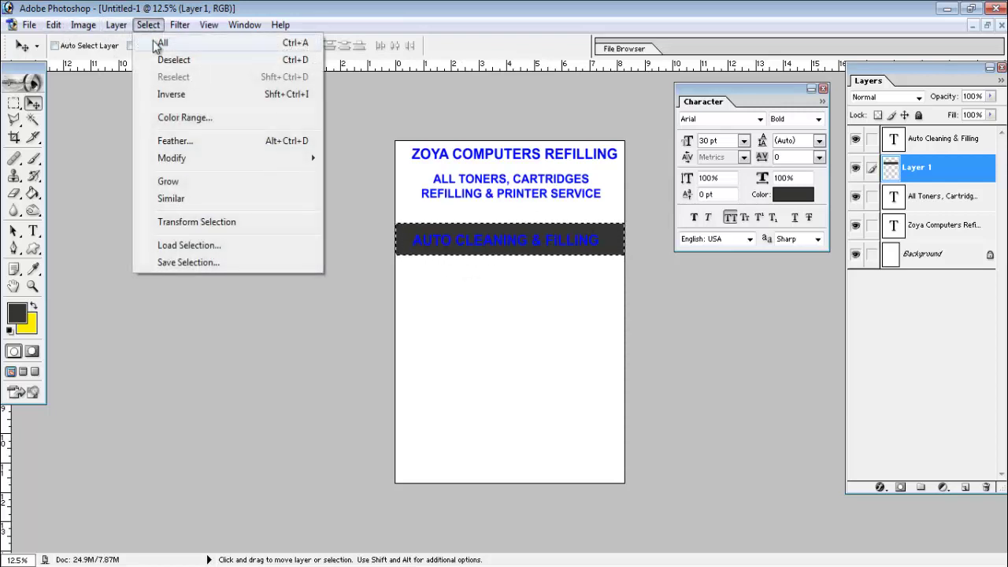
click(165, 61)
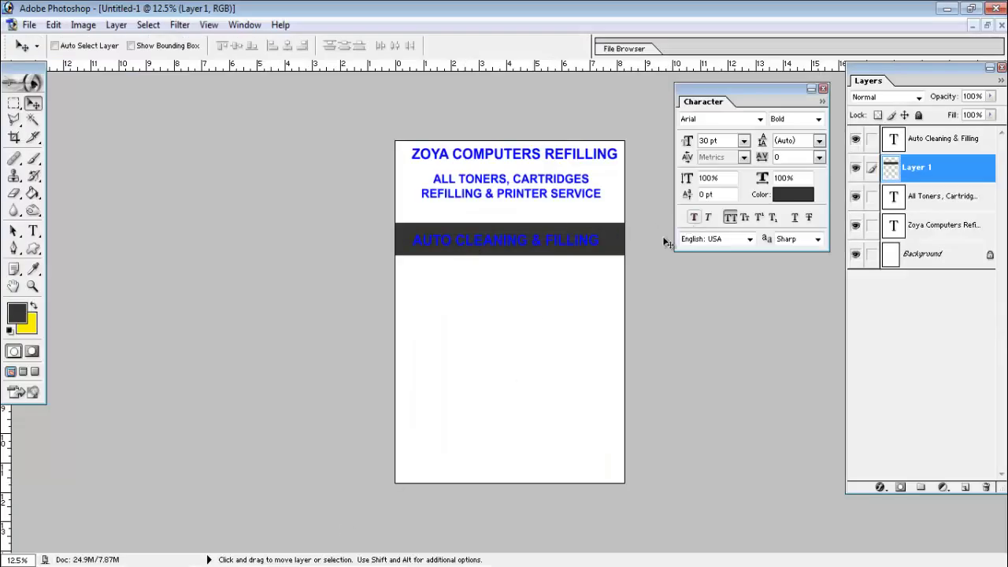
click(940, 207)
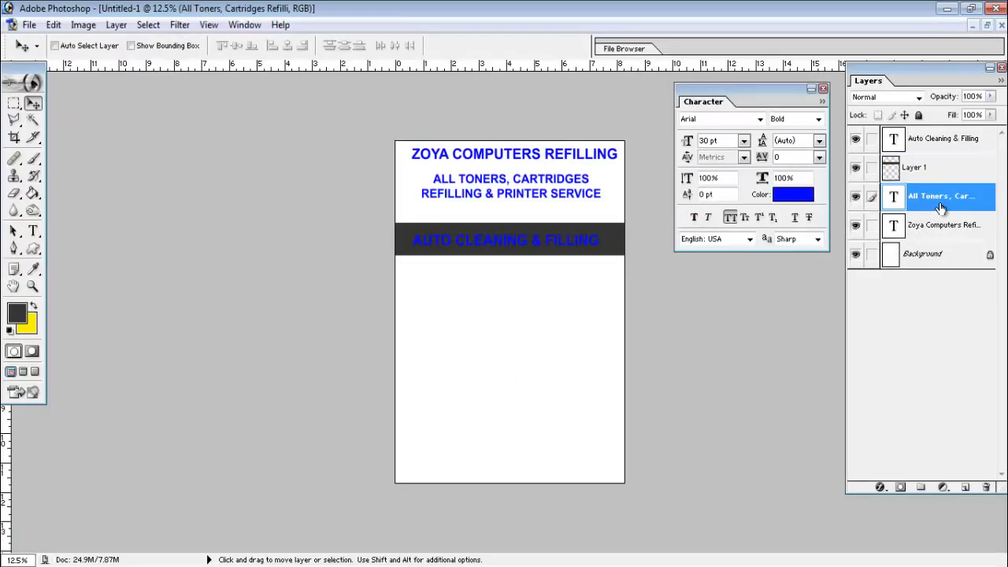
click(938, 145)
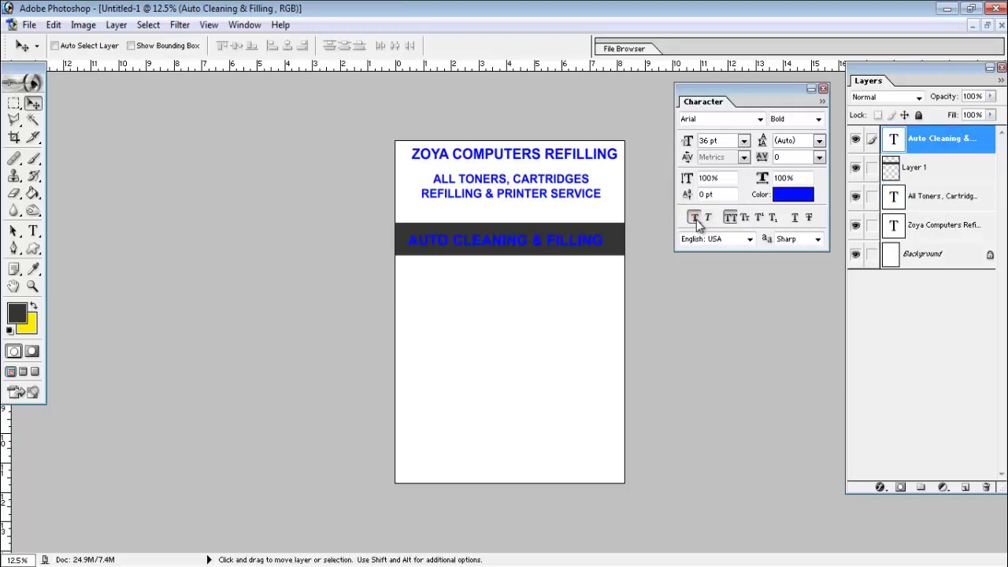
- Change the AUTO CLEANING & FILLING text colour to white
click(793, 195)
click(462, 167)
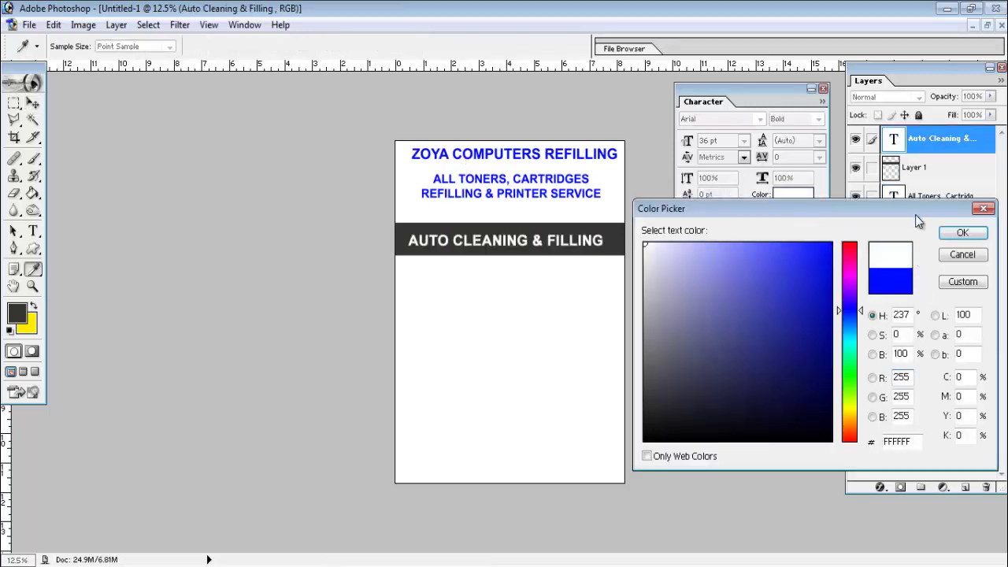
click(962, 234)
key(v)
- Set AUTO CLEANING & FILLING to 40 pt and centre it on the grey band
drag(586, 242, 579, 240)
text(40)
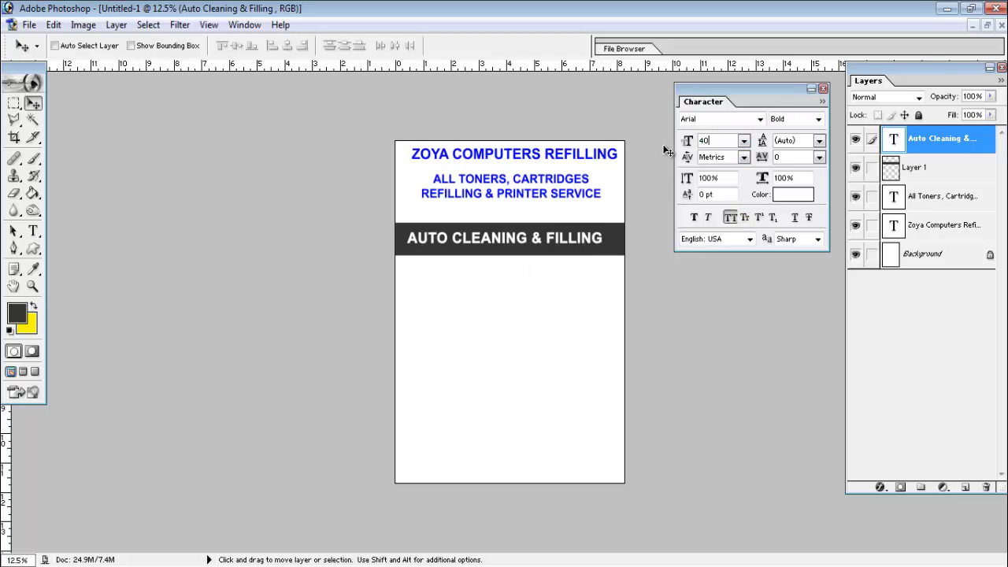
key(Return)
drag(591, 242, 596, 244)
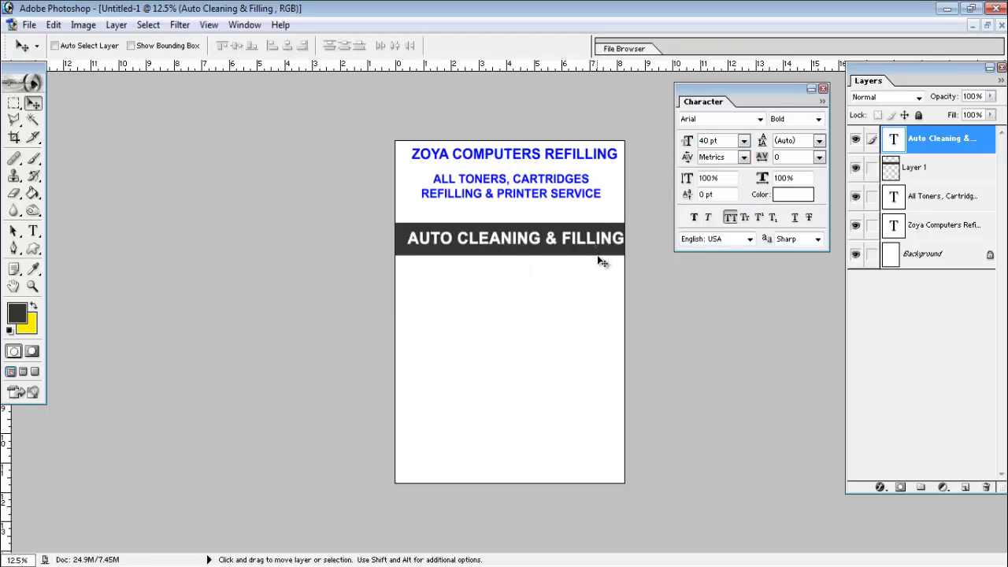
key(shift+Left)
key(shift+Left)
key(shift+Left)
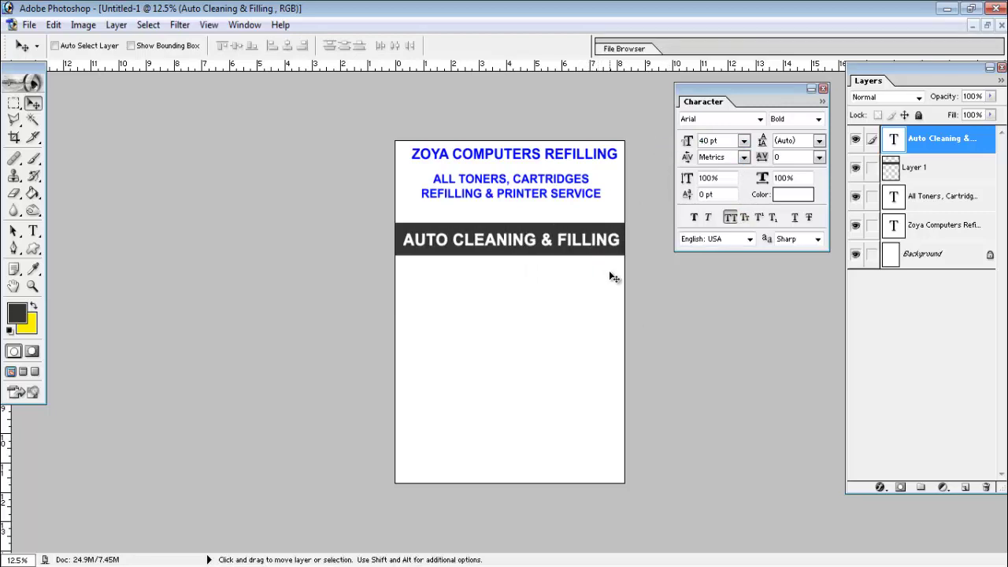
key(shift+Left)
key(shift+Up)
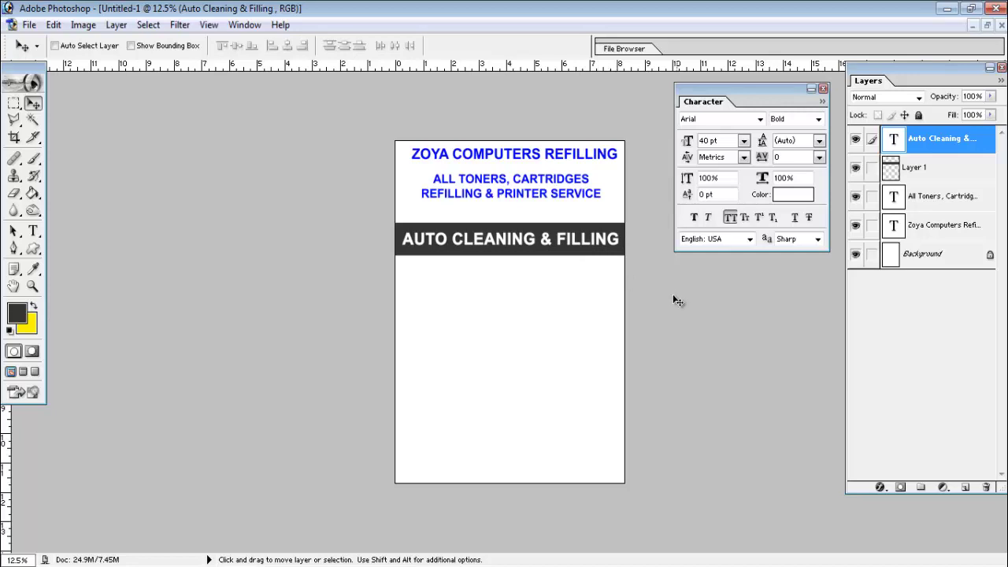
key(alt+Tab)
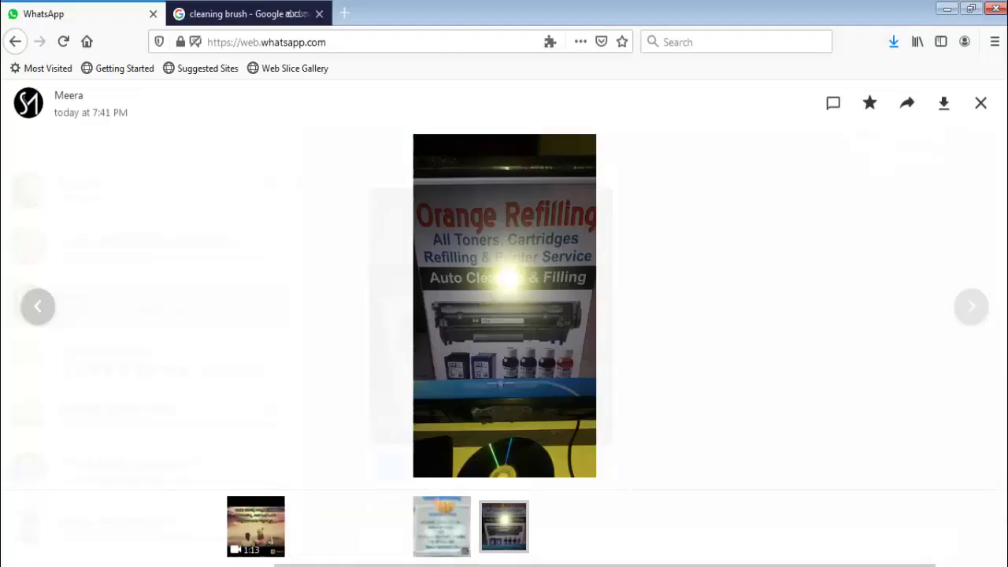
key(alt+Tab)
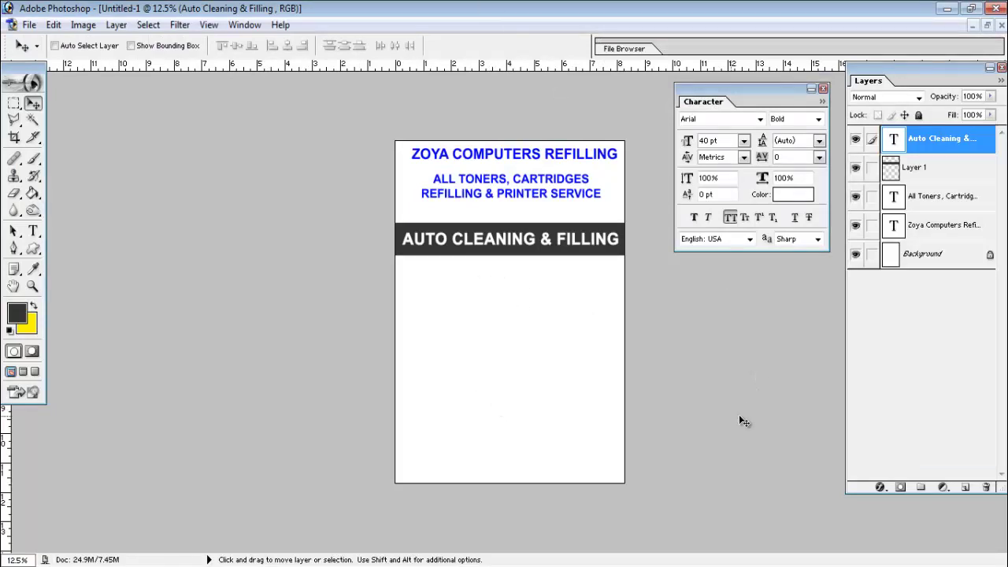
- Open the toner-cartridge image alongside the flyer document
click(28, 24)
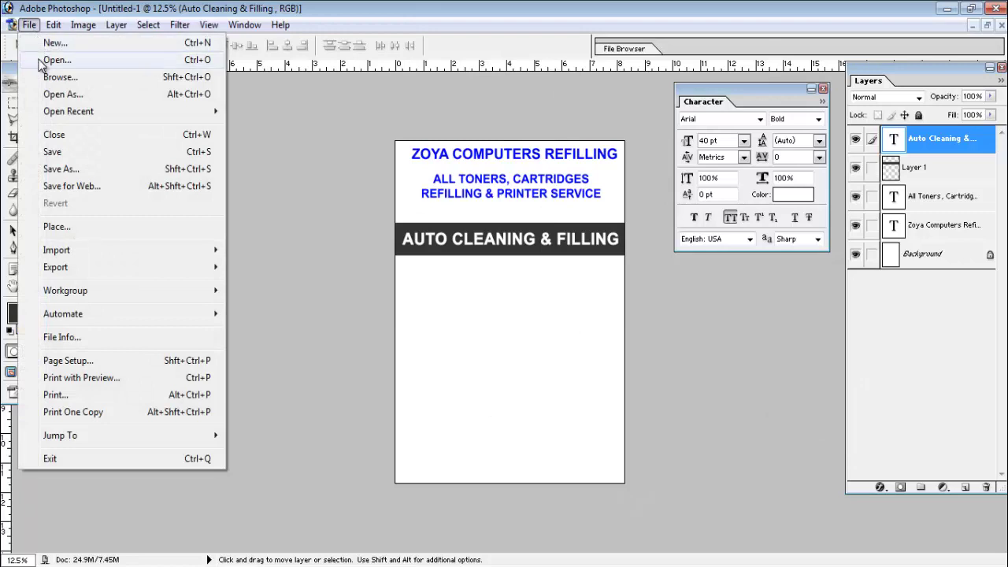
click(39, 62)
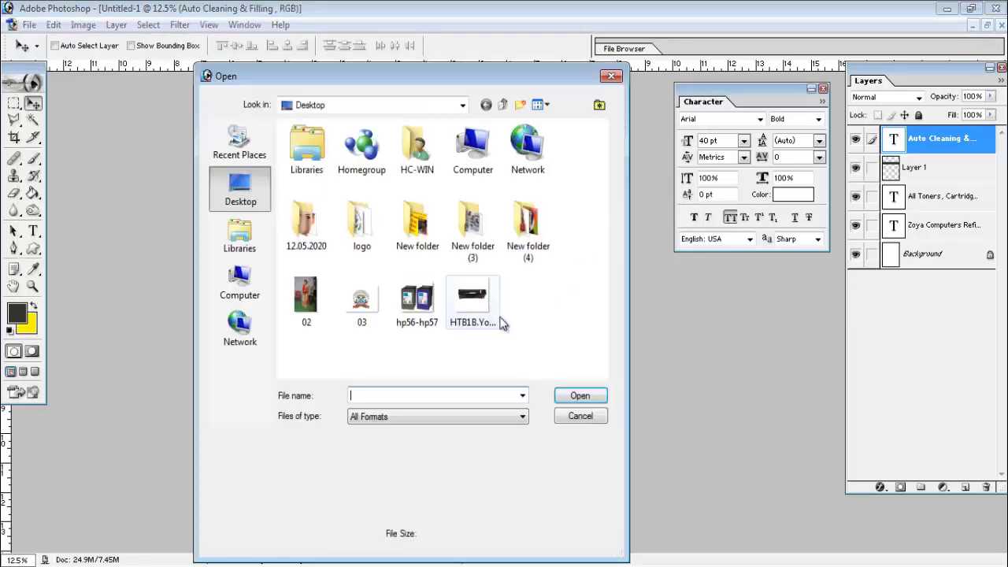
drag(603, 210, 604, 283)
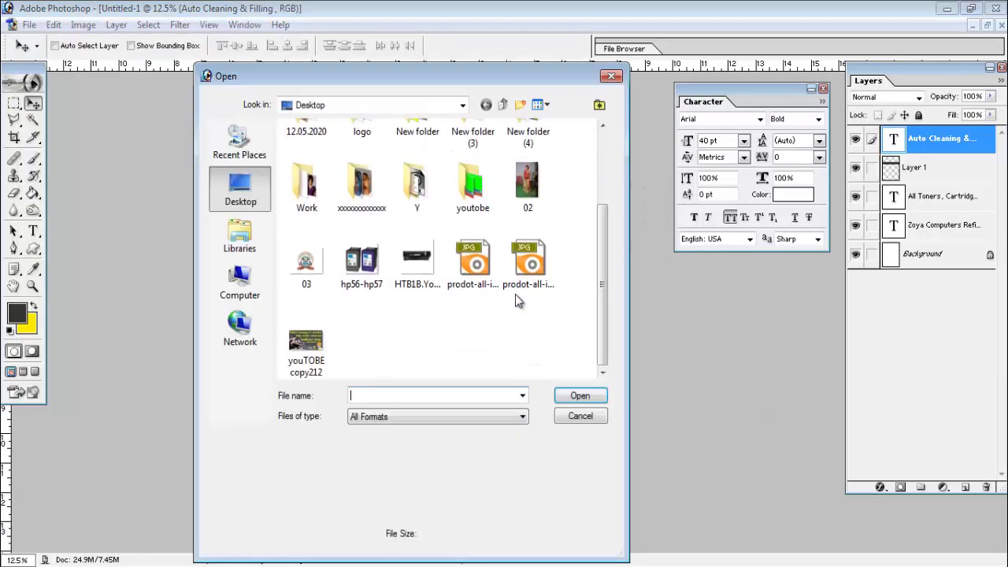
click(426, 264)
click(580, 395)
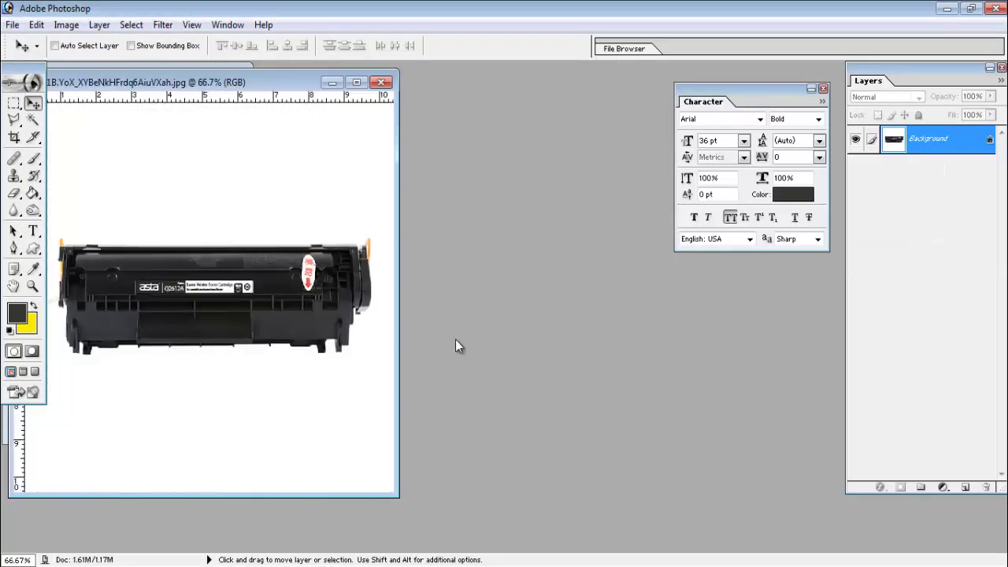
drag(240, 89, 337, 92)
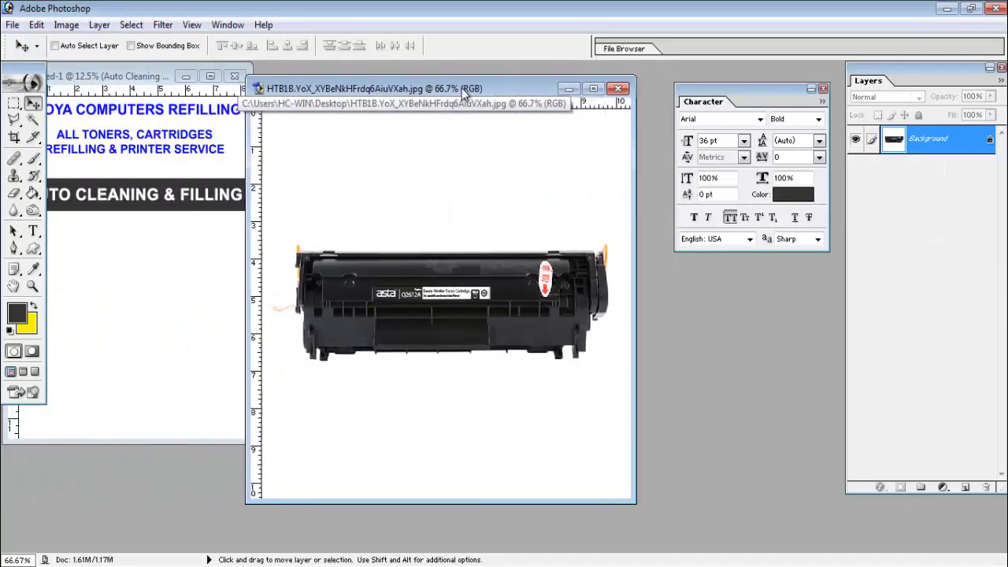
drag(130, 78, 168, 79)
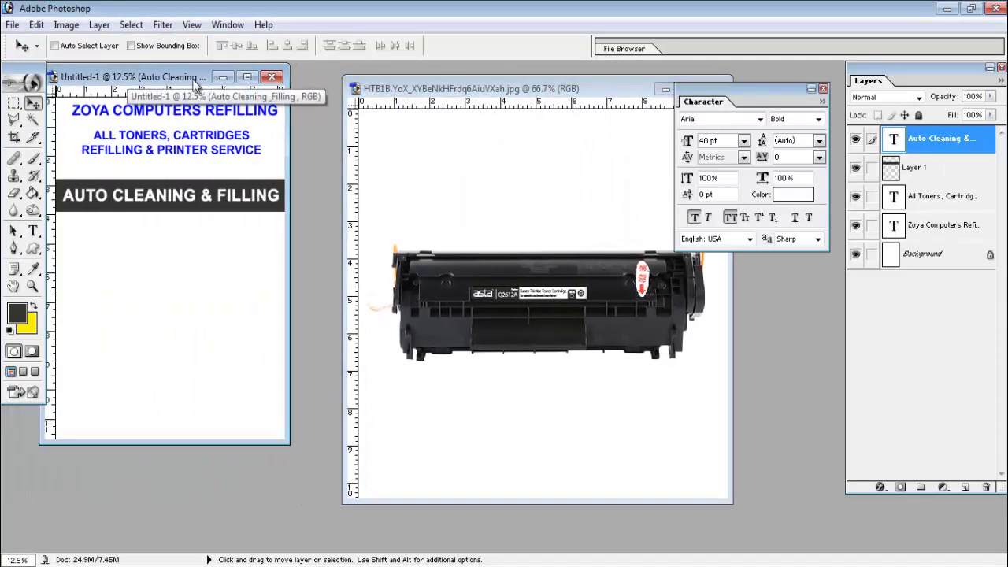
click(524, 105)
drag(520, 93, 484, 93)
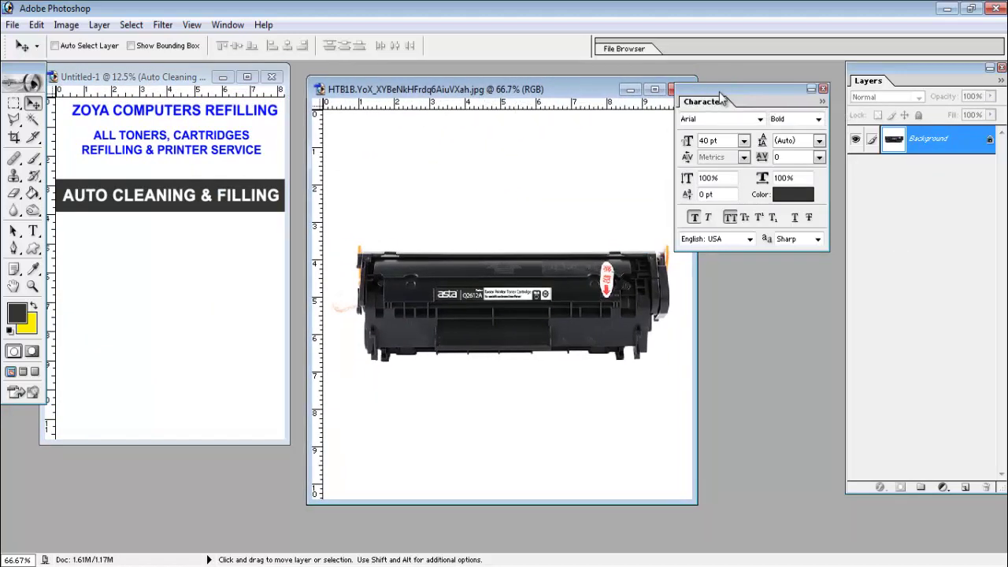
drag(709, 101, 774, 94)
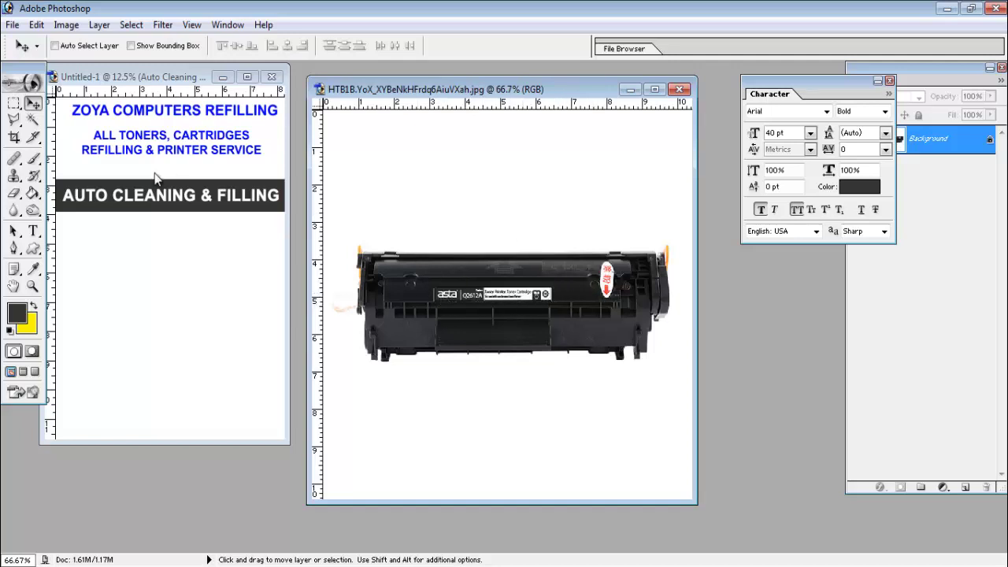
- Select just the toner by inverting a Magic Wand background selection and subtracting the stray speck
click(31, 119)
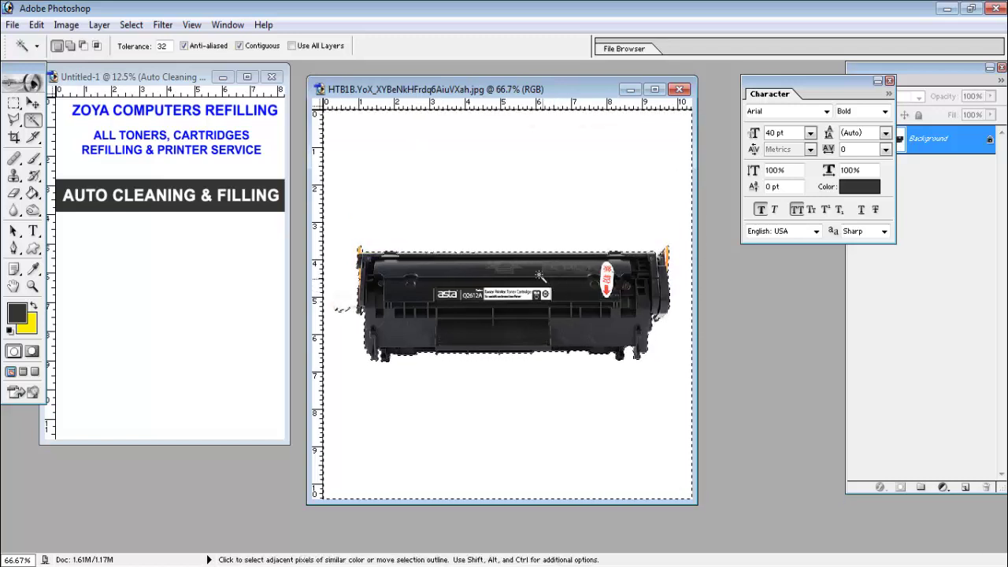
click(132, 24)
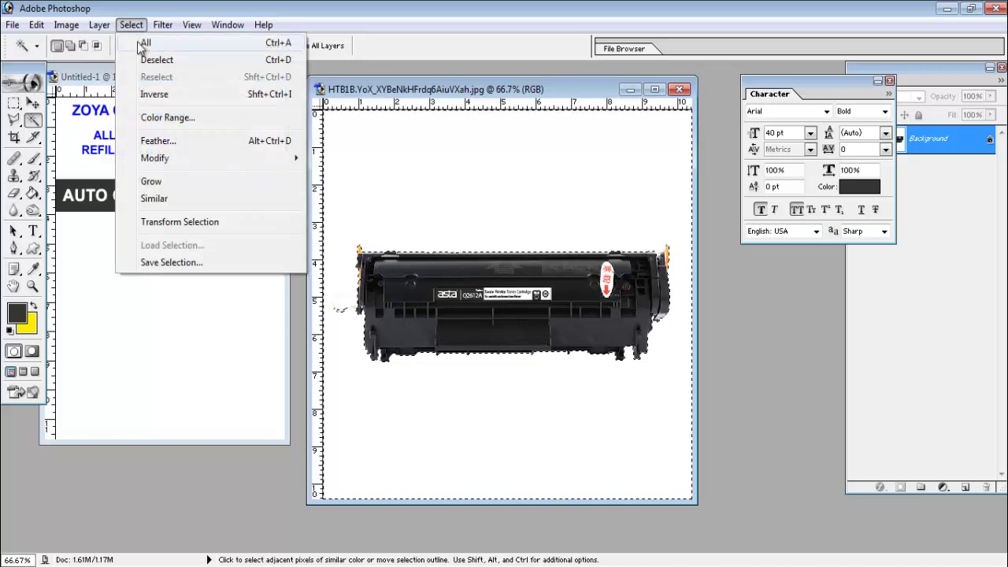
click(150, 98)
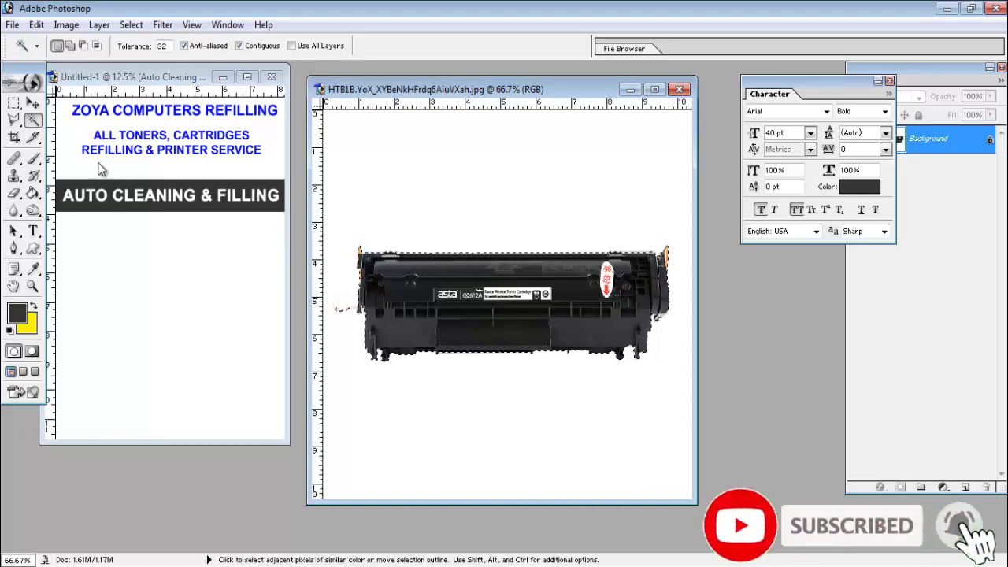
key(m)
click(83, 46)
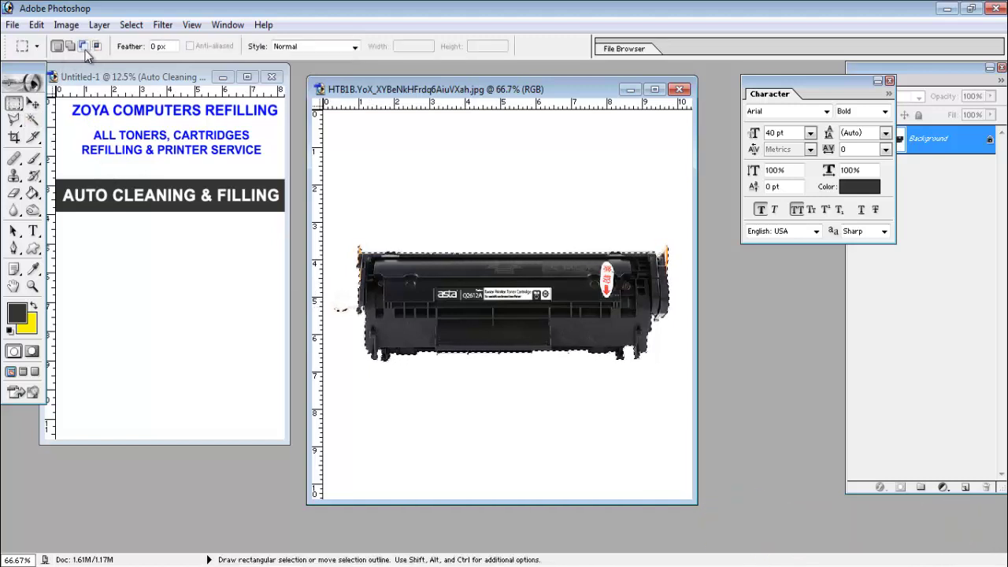
drag(328, 271, 350, 345)
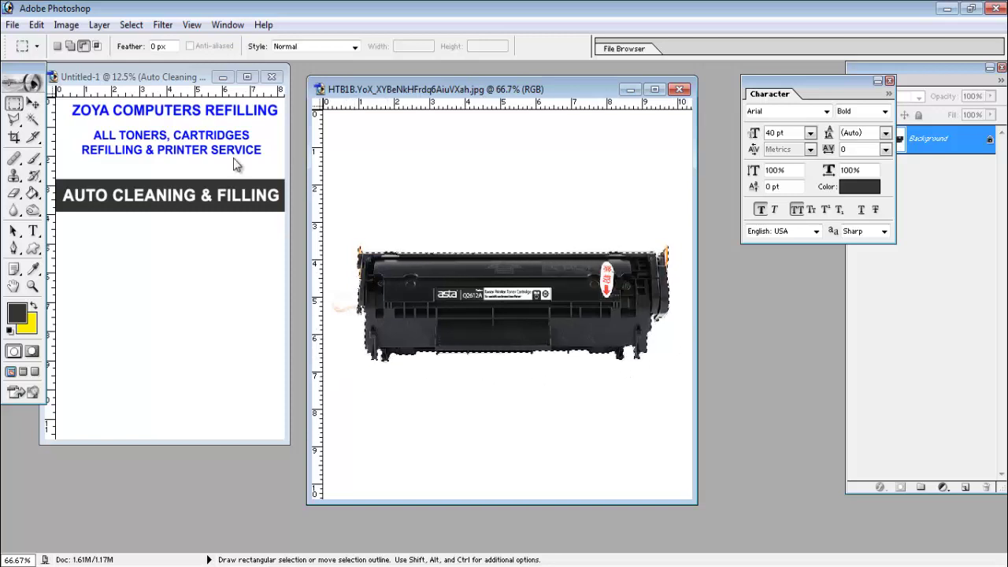
- Drag the toner into the flyer as a new layer and close the photo without saving
click(33, 103)
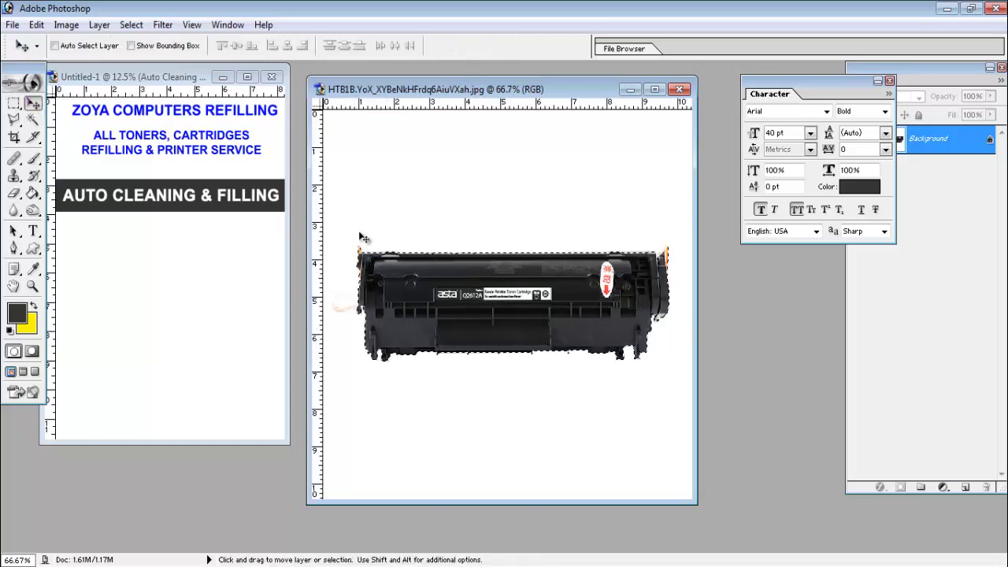
drag(412, 284, 197, 289)
click(446, 288)
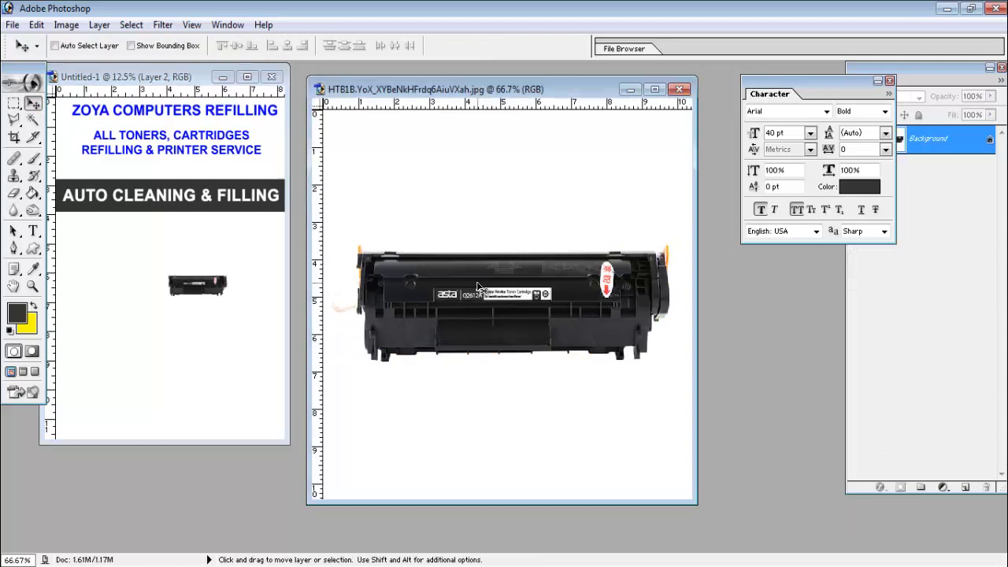
click(679, 89)
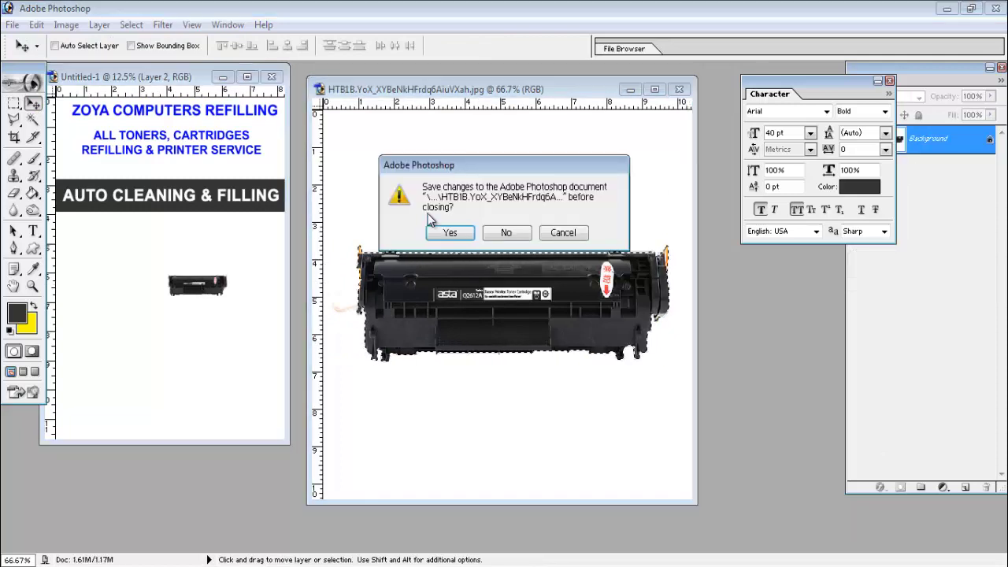
click(505, 233)
click(246, 76)
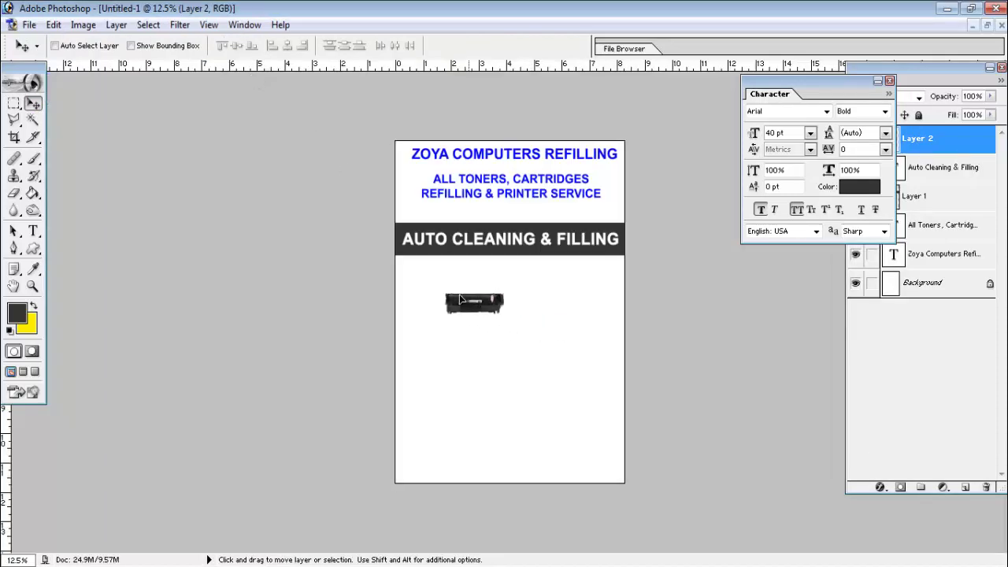
- Scale the toner to nearly the page width and place it directly beneath the grey band
drag(535, 329, 436, 307)
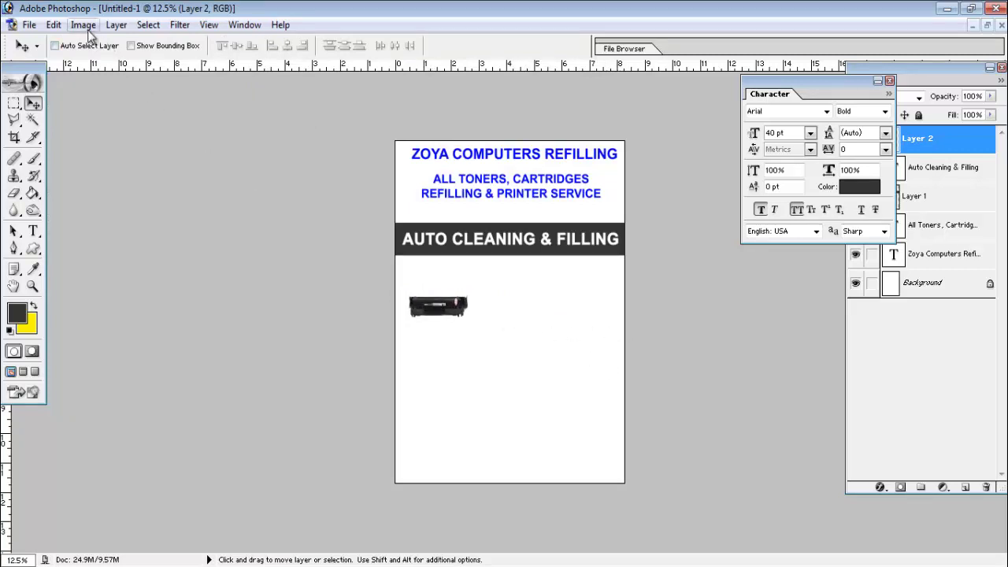
click(131, 46)
drag(470, 319, 616, 367)
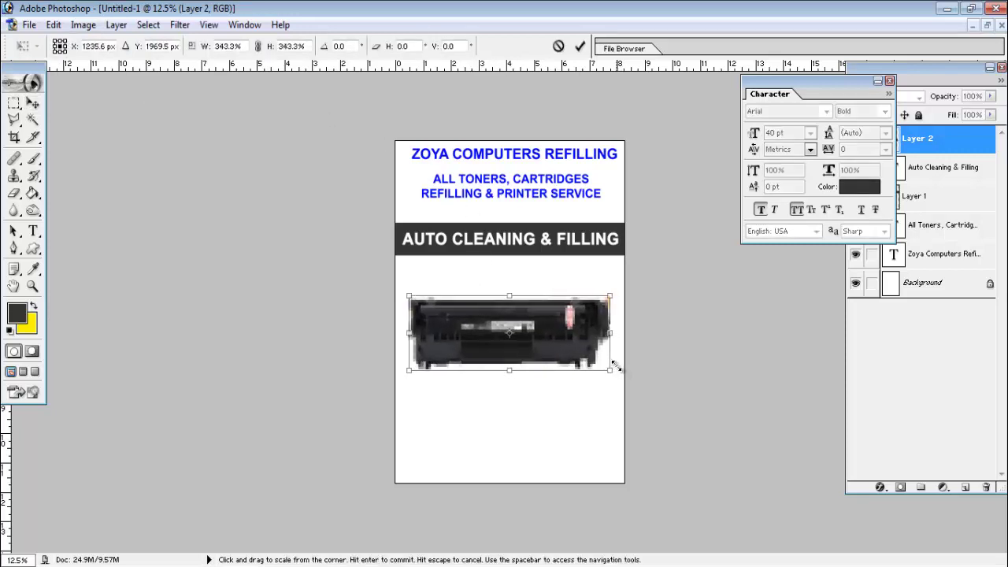
key(Return)
drag(564, 352, 563, 318)
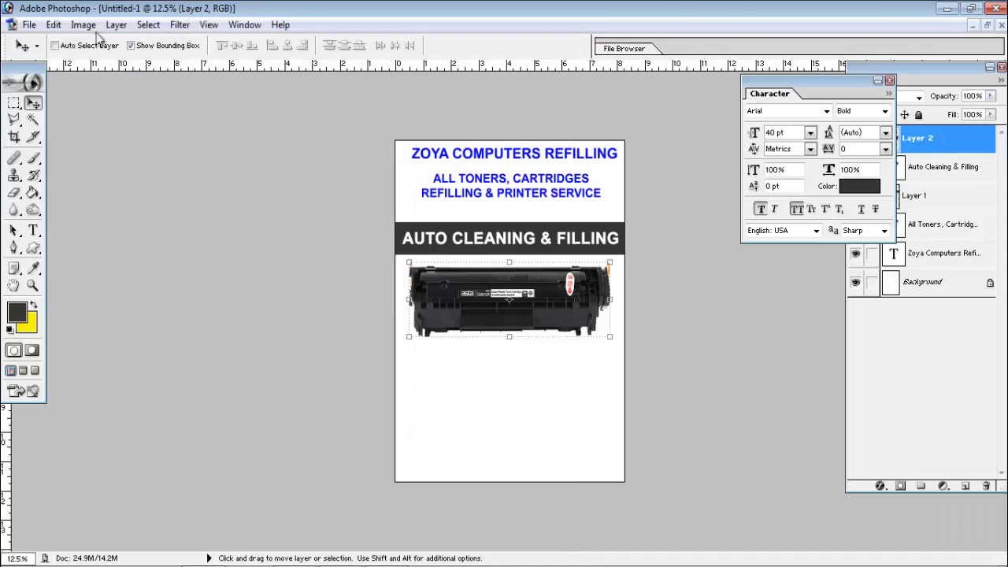
- Open the hp56-hp57 cartridge image
click(29, 24)
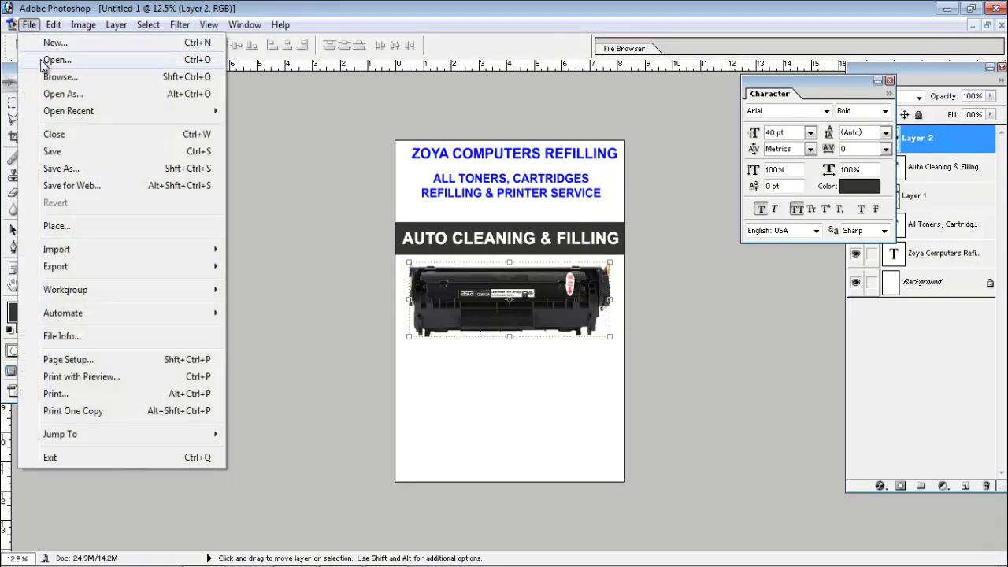
click(47, 61)
drag(603, 186, 608, 279)
click(377, 276)
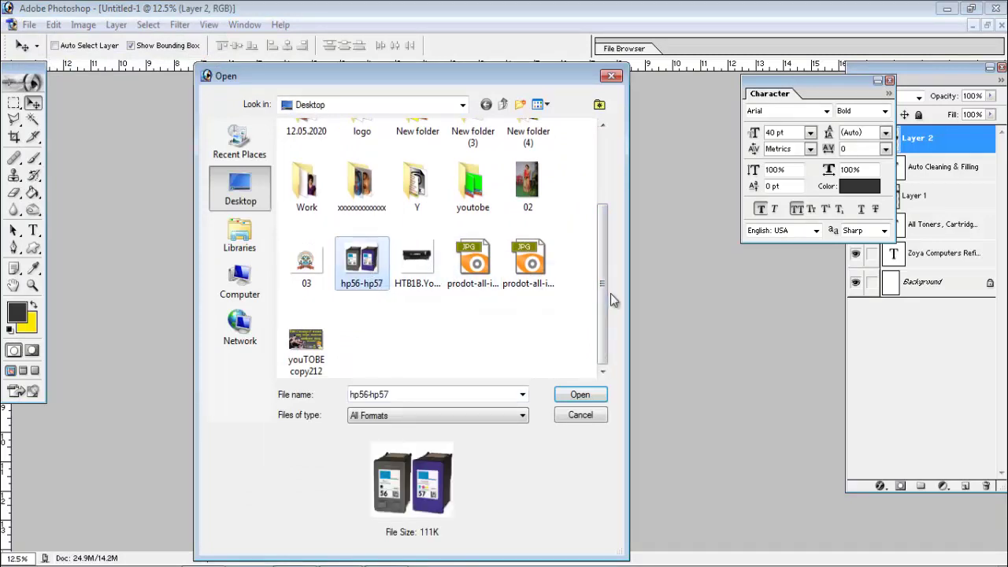
mouse_move(608, 281)
mouse_down()
mouse_move(606, 191)
mouse_move(609, 303)
mouse_up()
click(575, 395)
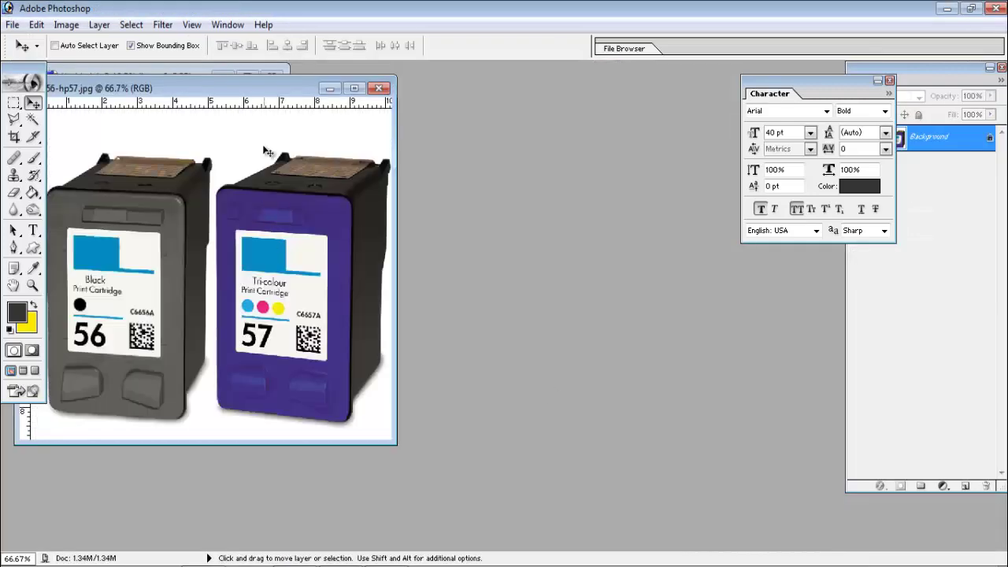
drag(228, 93, 528, 128)
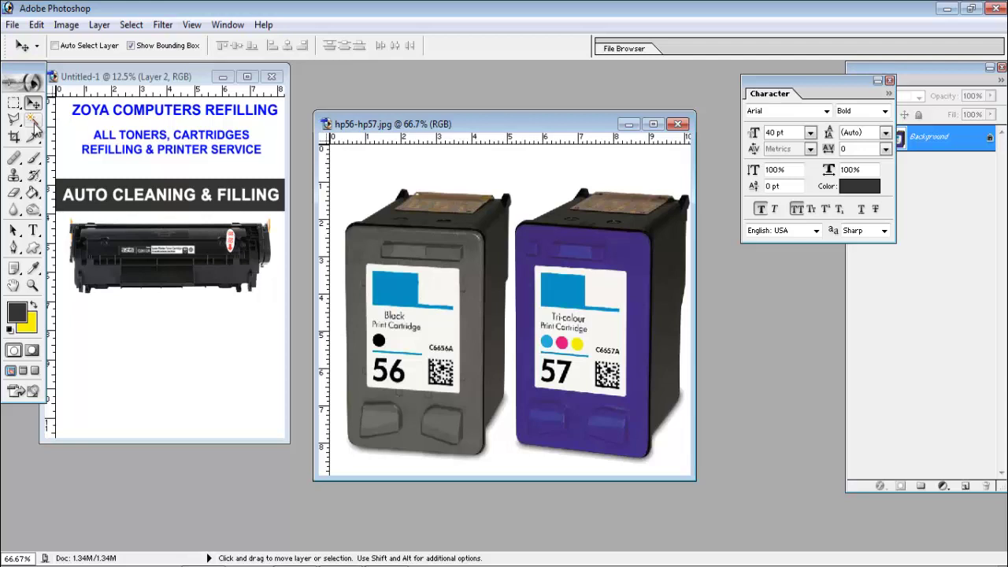
- Isolate the two cartridges from the white background, then close the photo unsaved
click(32, 120)
click(499, 178)
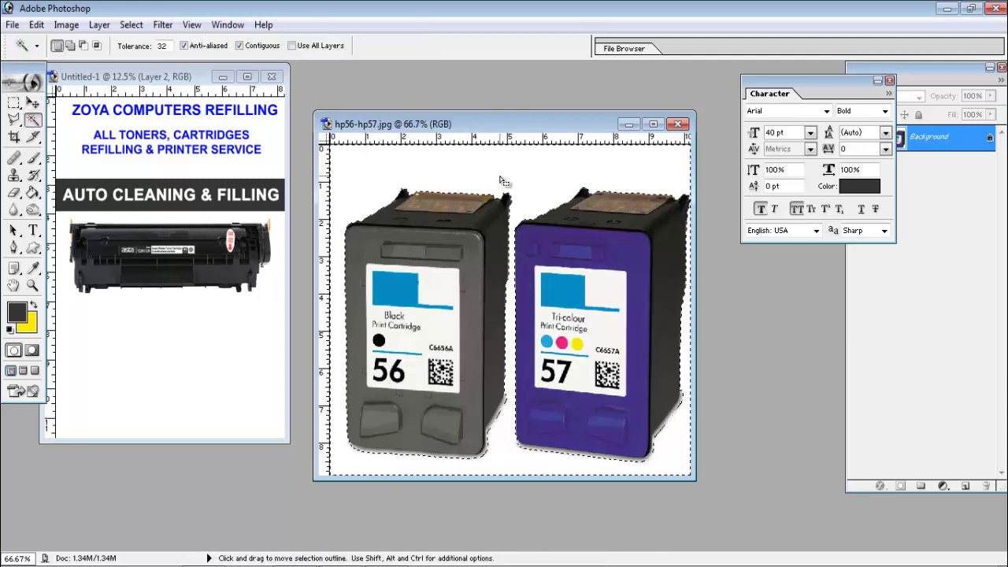
key(ctrl+shift+i)
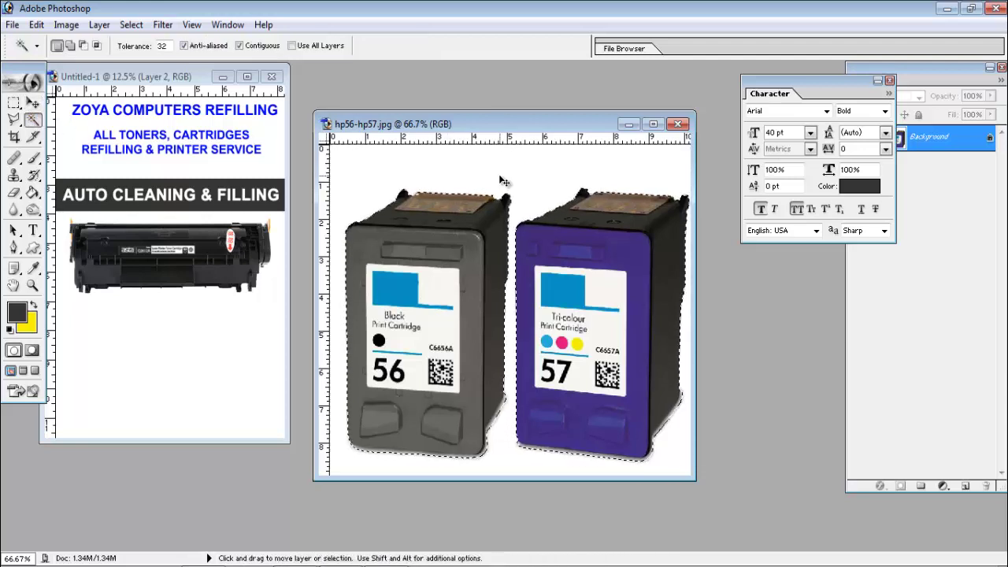
key(ctrl+BackSpace)
click(678, 124)
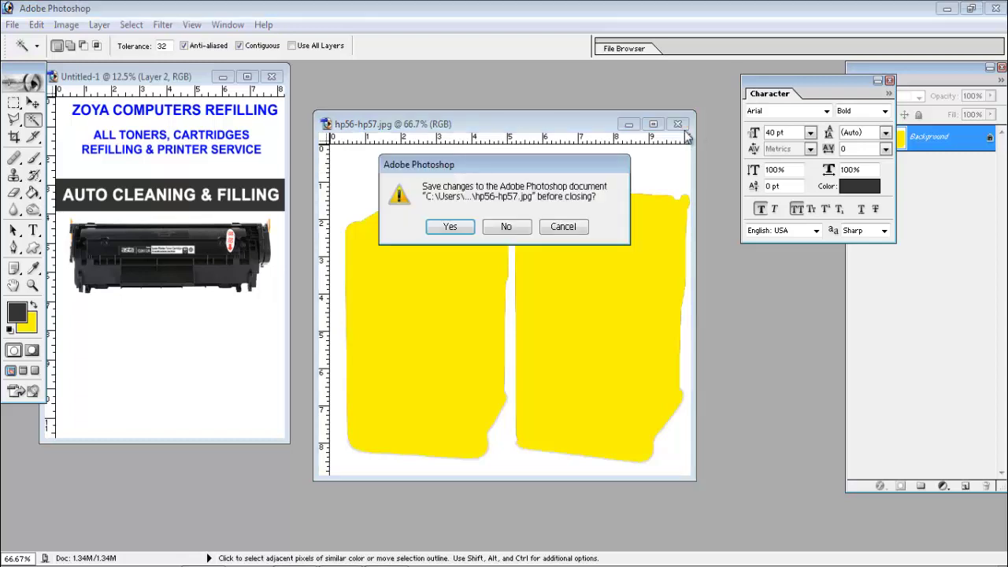
click(526, 226)
click(247, 76)
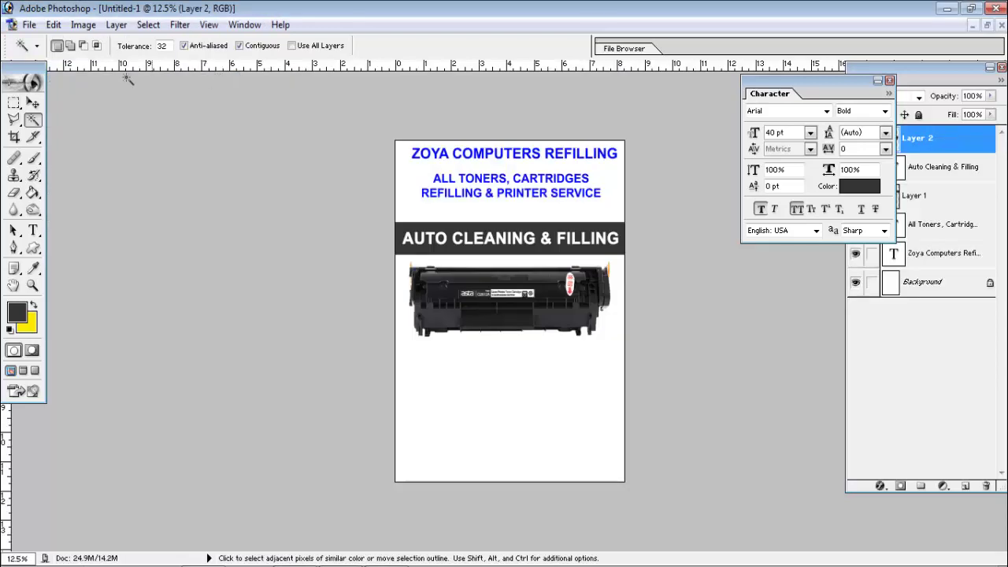
- Paste the cartridges into the flyer's lower-left corner, scale them, and minimise Photoshop
click(34, 103)
key(ctrl+v)
mouse_move(520, 297)
mouse_down()
mouse_move(448, 426)
mouse_move(484, 407)
mouse_up()
key(ctrl+t)
key(Return)
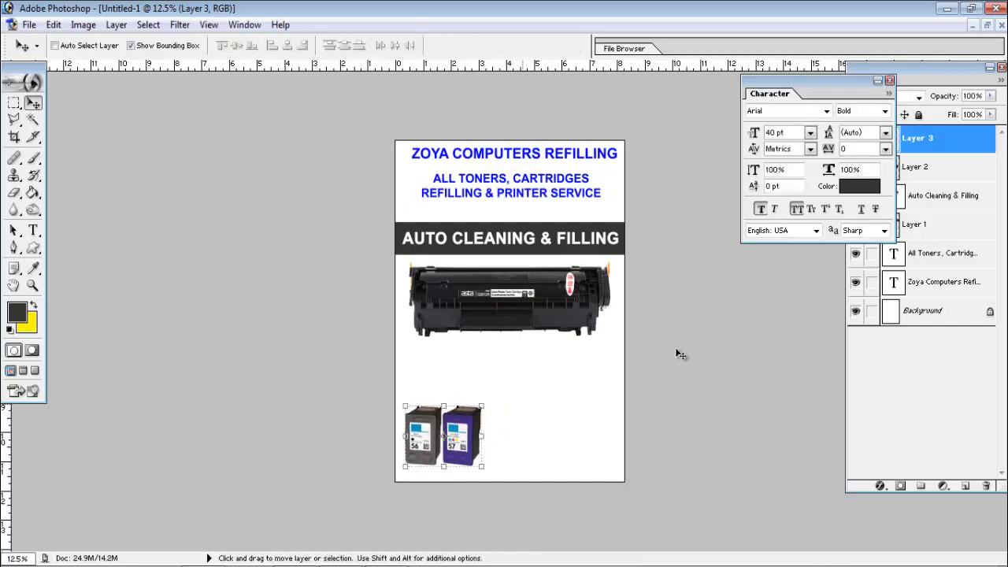
click(949, 11)
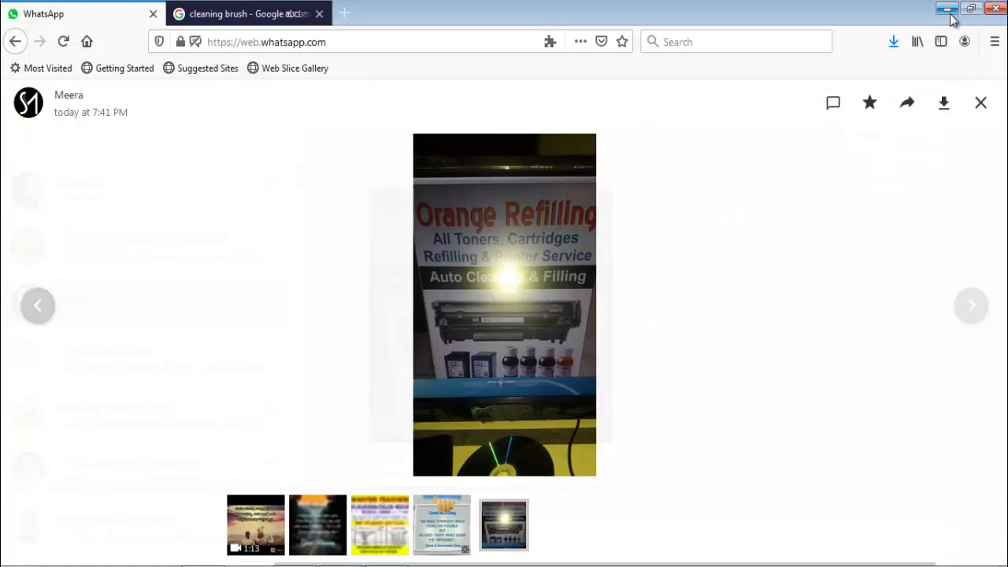
- Minimise the Firefox browser and the Notepad window
click(949, 11)
click(892, 105)
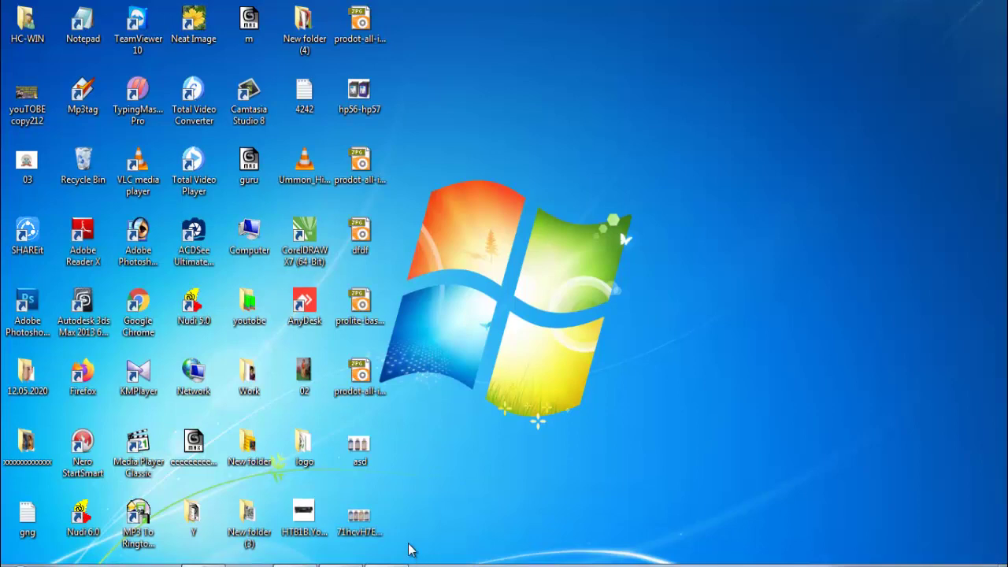
- Restore Photoshop, briefly open and close the ink-bottle photo, and select the cartridge layer
click(253, 561)
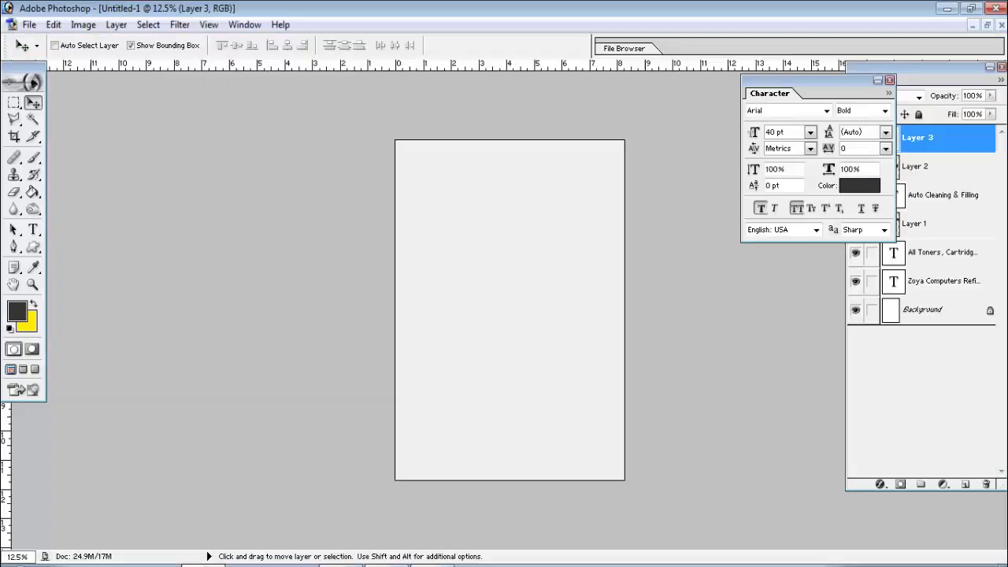
drag(233, 557, 416, 364)
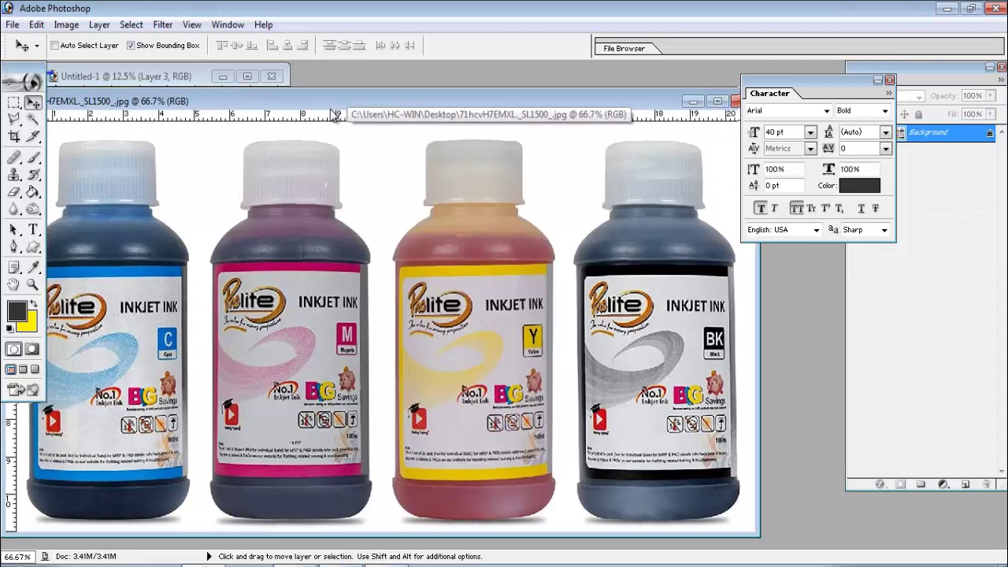
drag(348, 100, 619, 117)
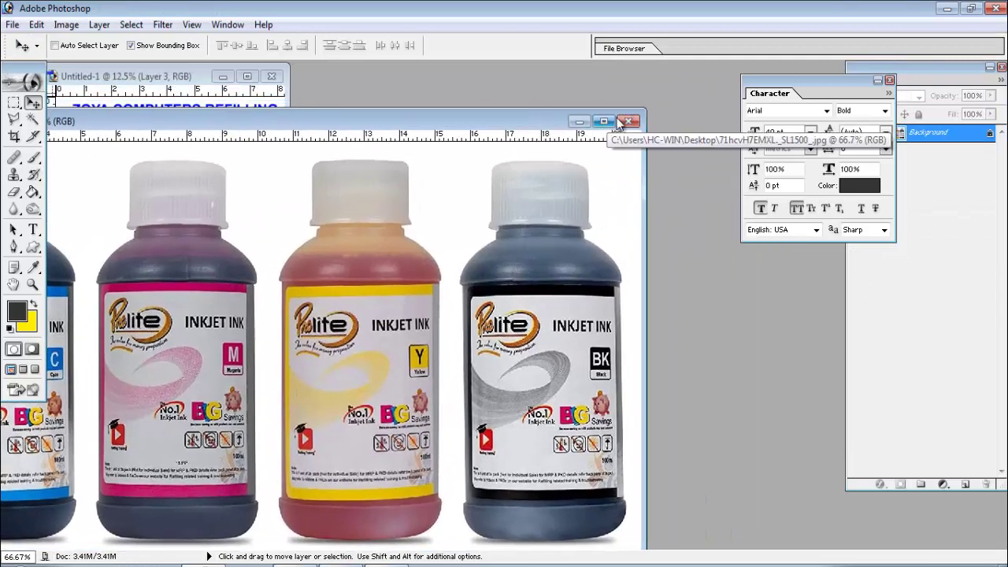
key(ctrl+w)
click(247, 76)
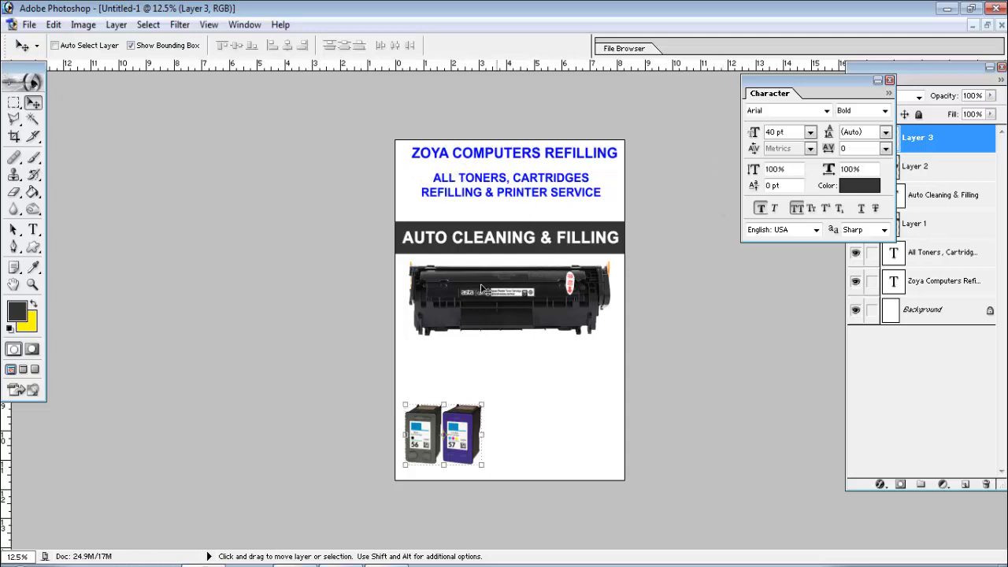
right_click(463, 429)
click(464, 436)
- Open the ink bottles photo and enlarge its window
click(30, 25)
click(48, 63)
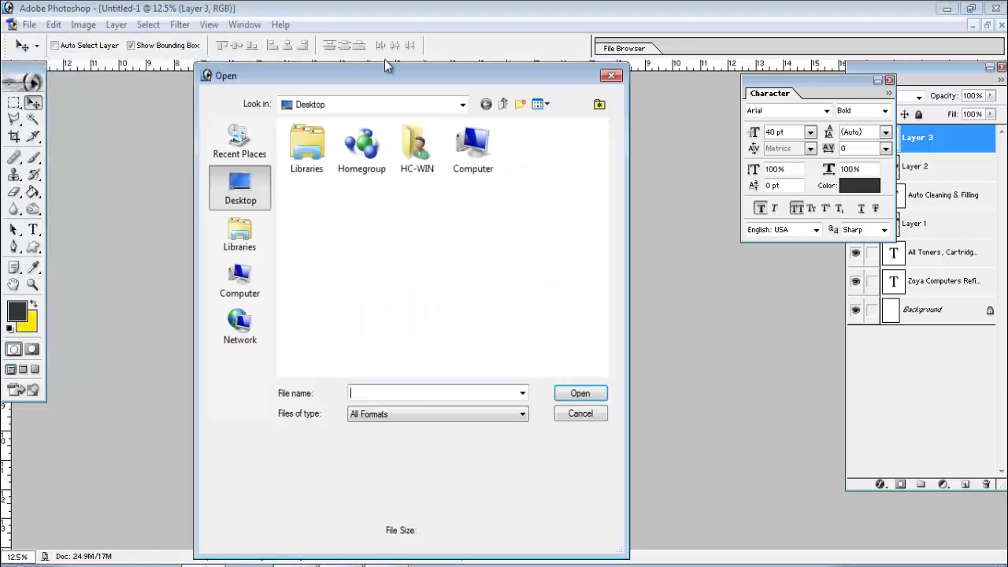
drag(602, 208, 605, 327)
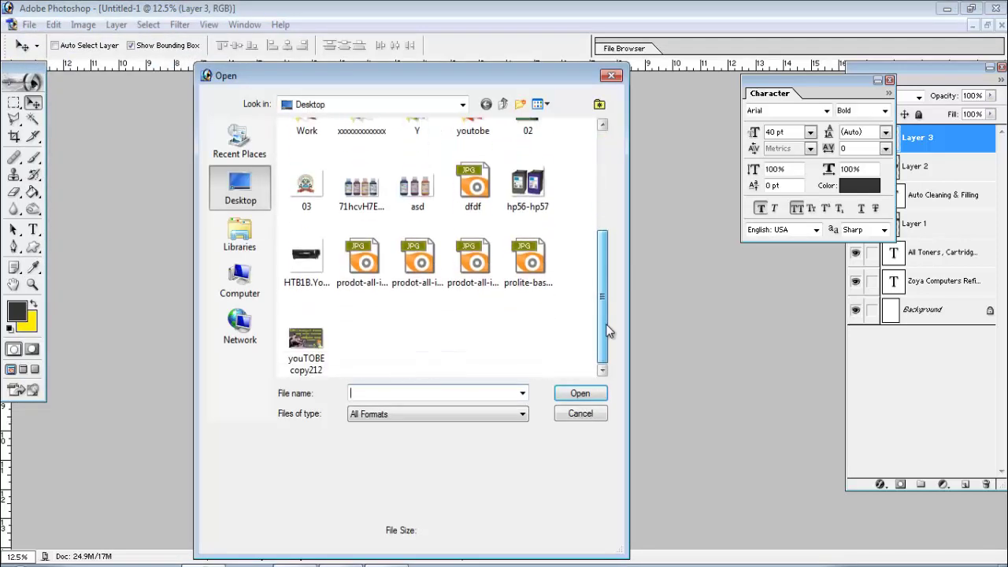
click(362, 189)
click(579, 392)
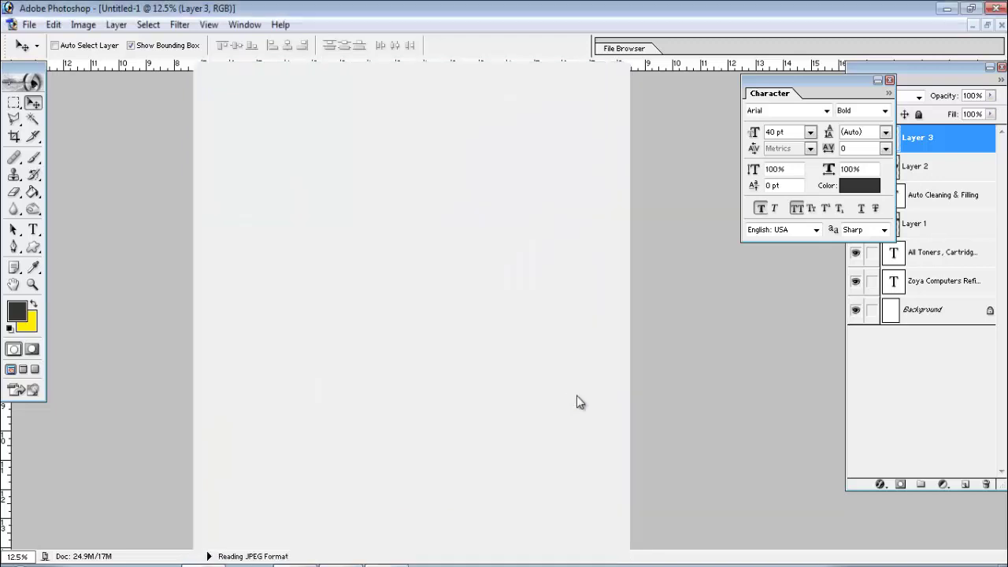
drag(605, 99, 535, 99)
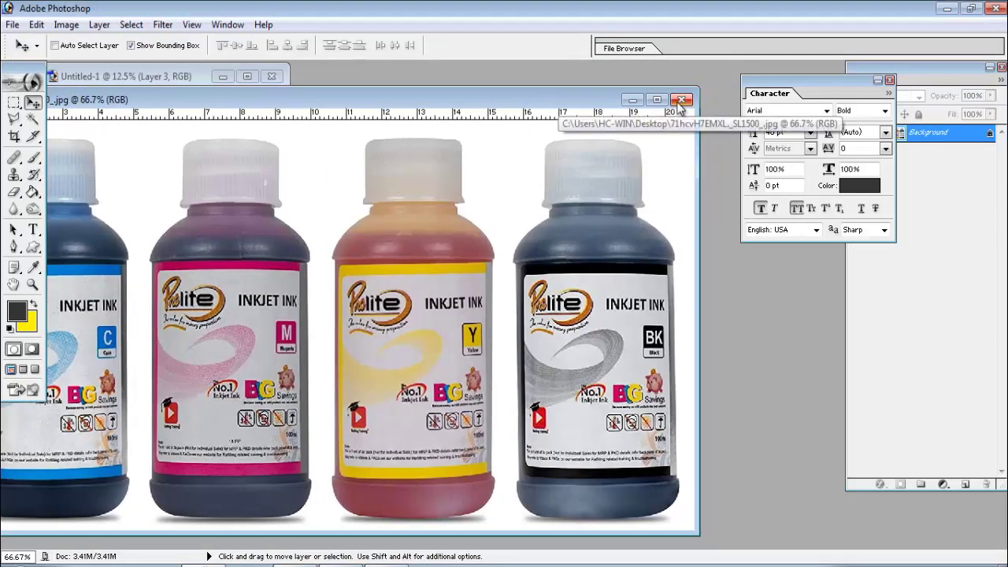
click(668, 101)
- Select the bottles by inverting a Magic Wand background selection, then close the photo unsaved
click(32, 119)
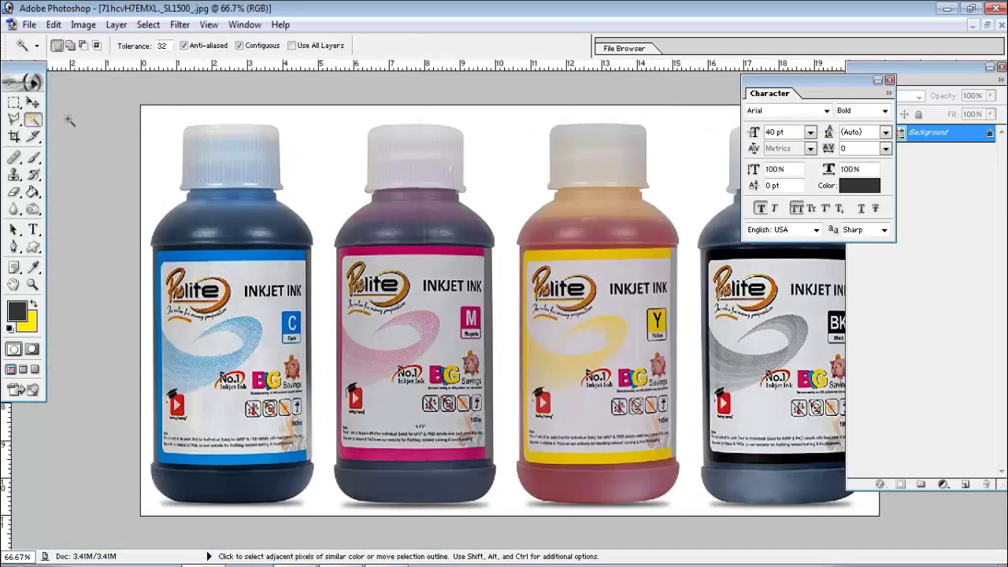
click(306, 157)
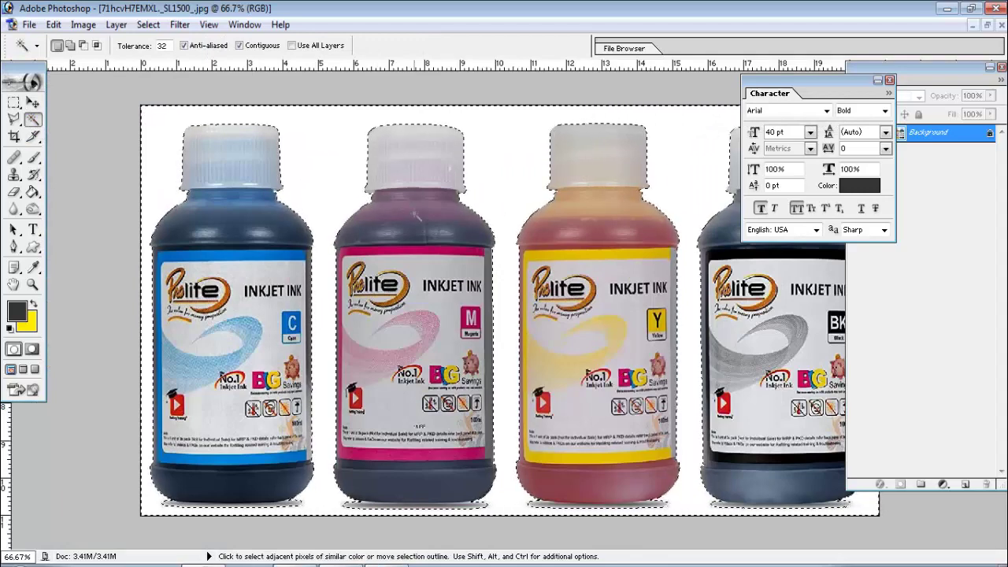
key(ctrl+shift+i)
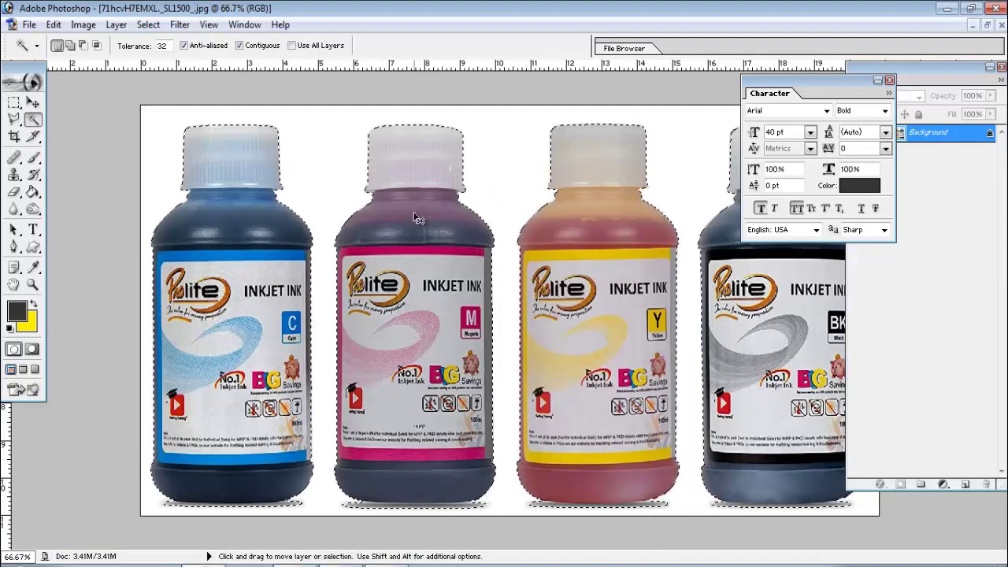
key(ctrl+BackSpace)
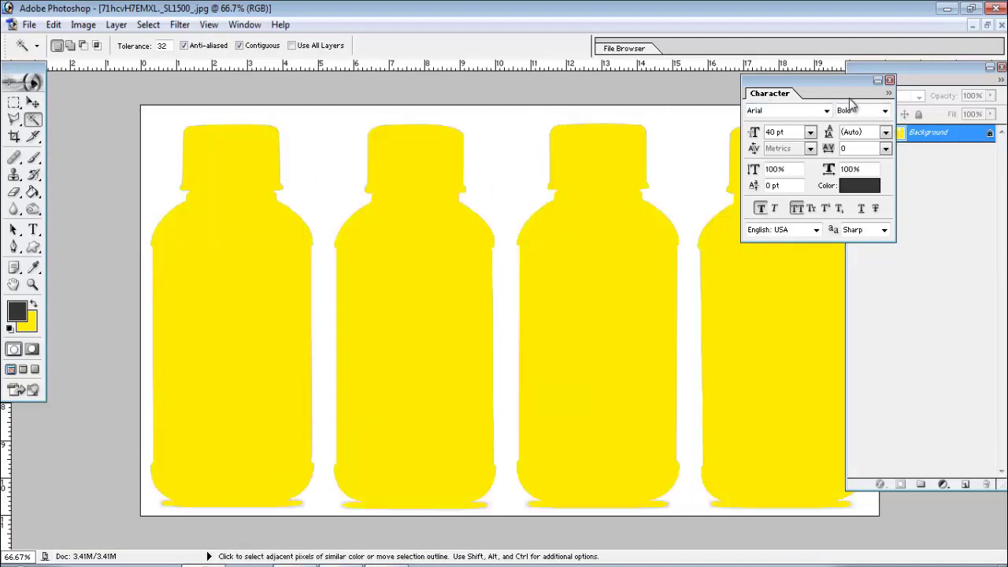
click(1002, 26)
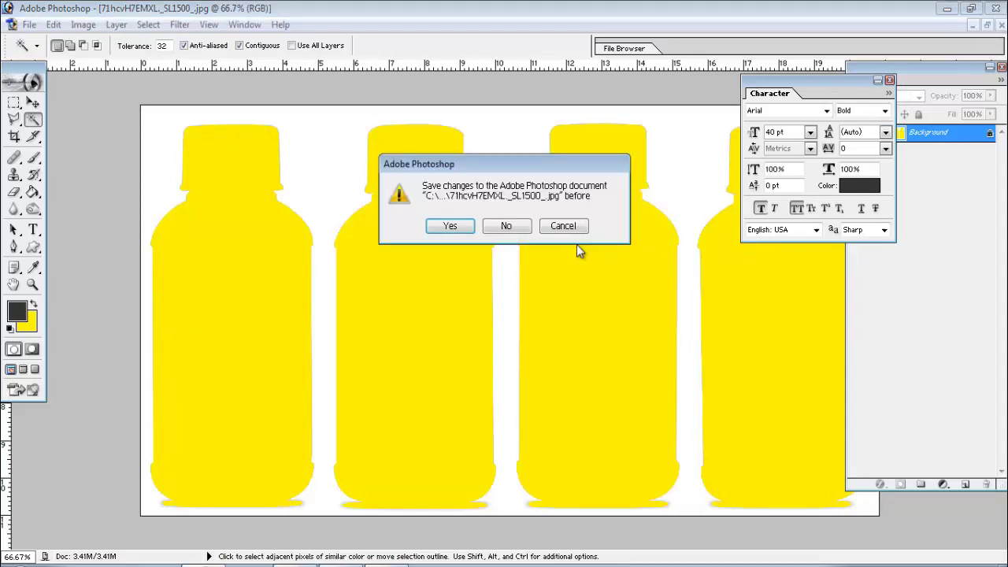
click(519, 230)
click(32, 103)
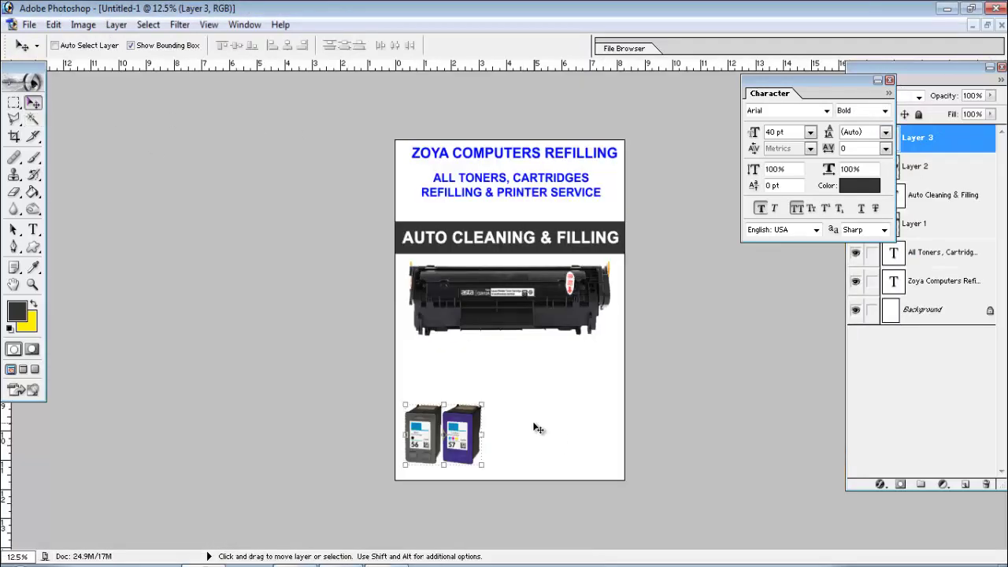
- Paste the four ink bottles at the flyer's bottom right and nudge them and the cartridges into place
key(ctrl+v)
drag(536, 339, 505, 433)
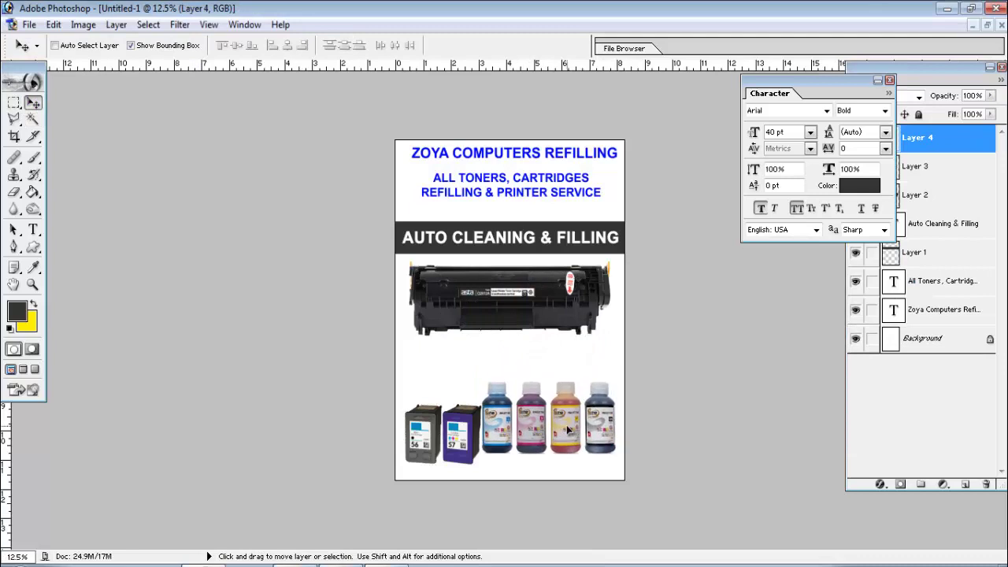
ctrl+click(464, 426)
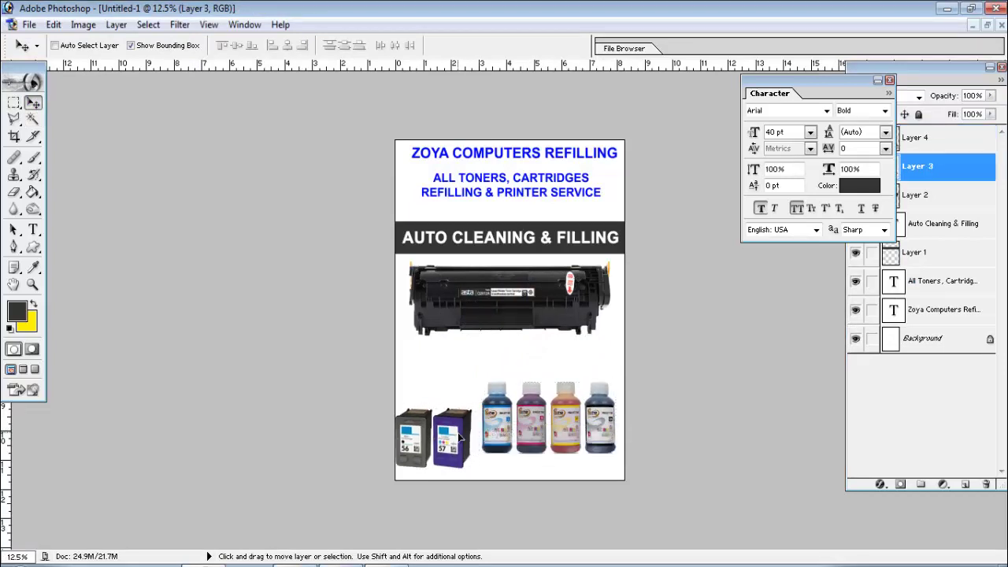
mouse_move(465, 426)
mouse_down()
mouse_move(469, 443)
mouse_move(468, 424)
mouse_up()
key(ctrl+t)
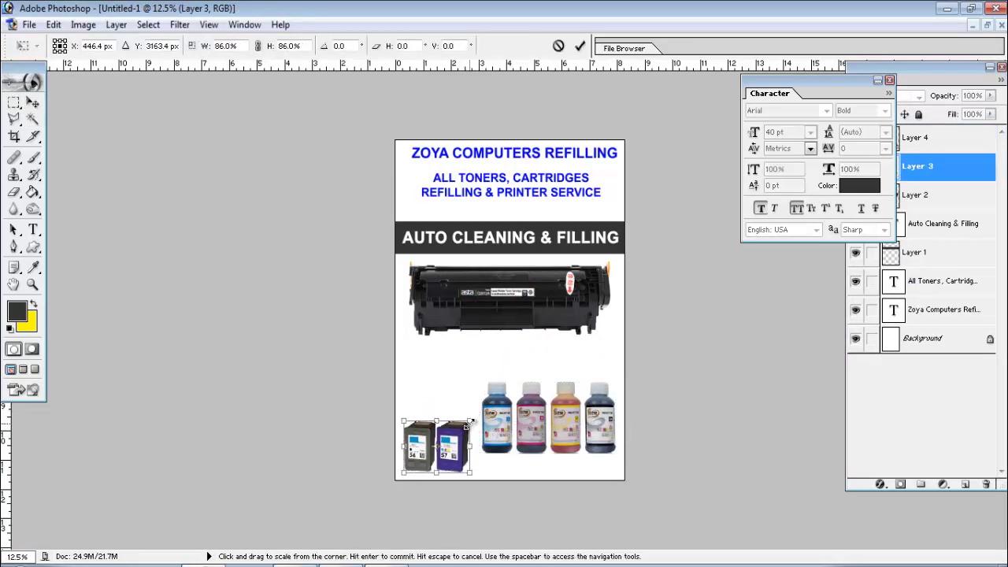
key(Return)
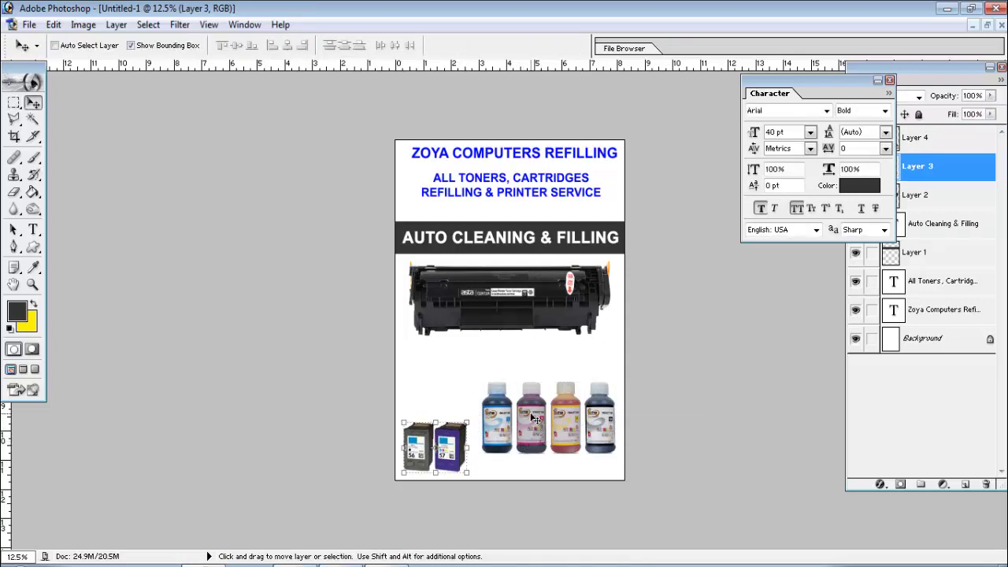
ctrl+click(535, 420)
drag(536, 419, 532, 429)
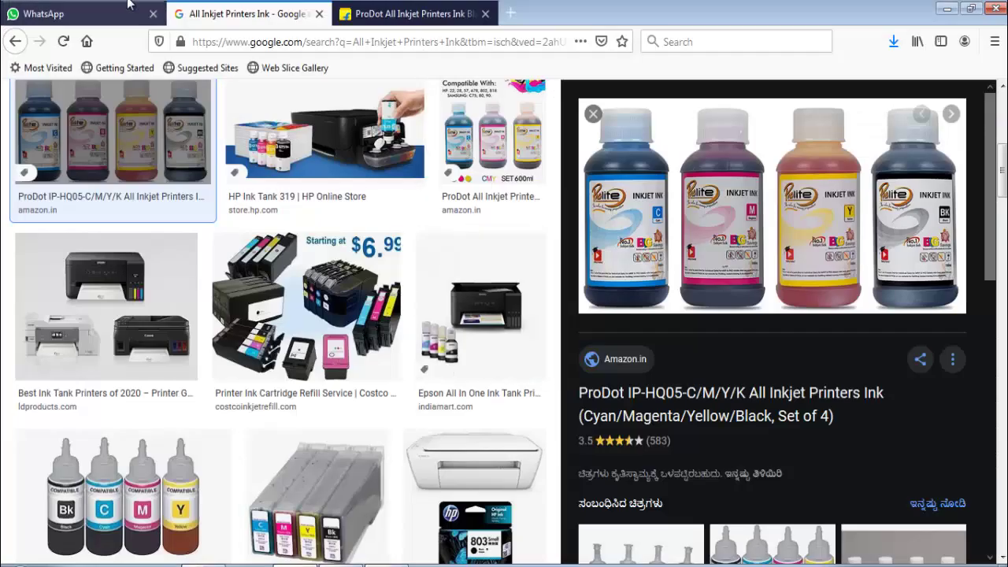
- After checking the reference photo, enlarge the cartridges to about 128% and shift them left
click(99, 17)
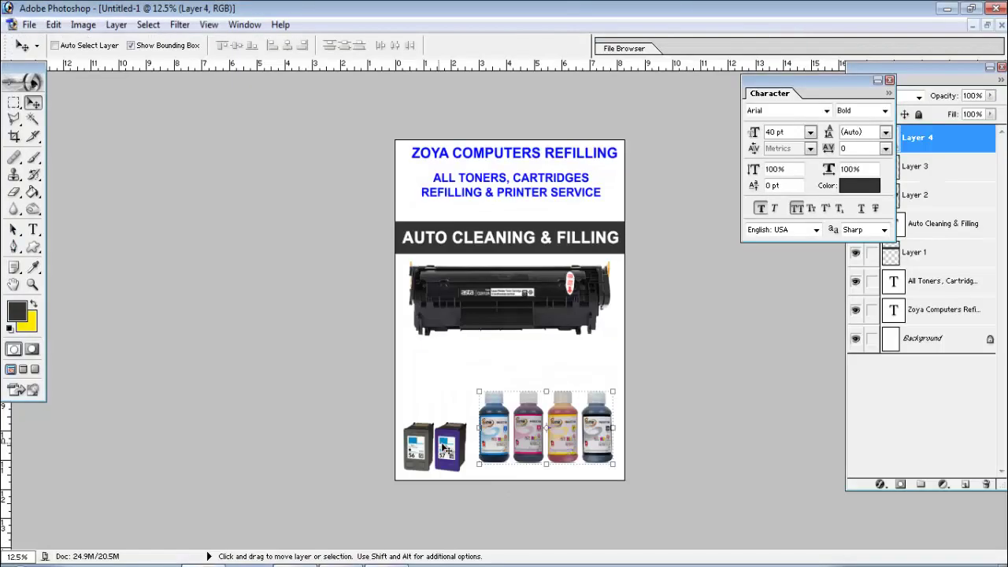
right_click(444, 447)
click(460, 455)
drag(454, 457, 455, 447)
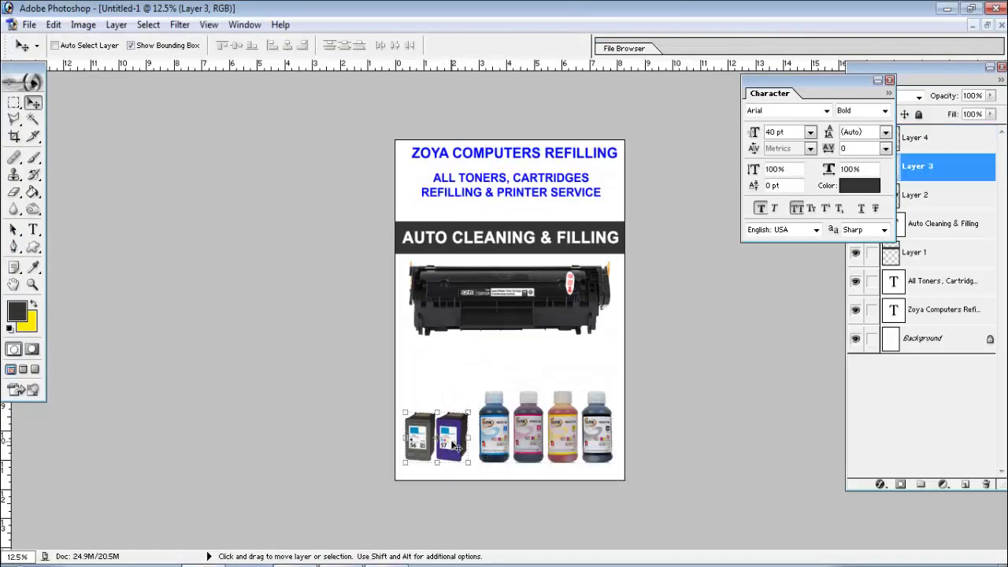
key(ctrl+t)
drag(469, 411, 486, 398)
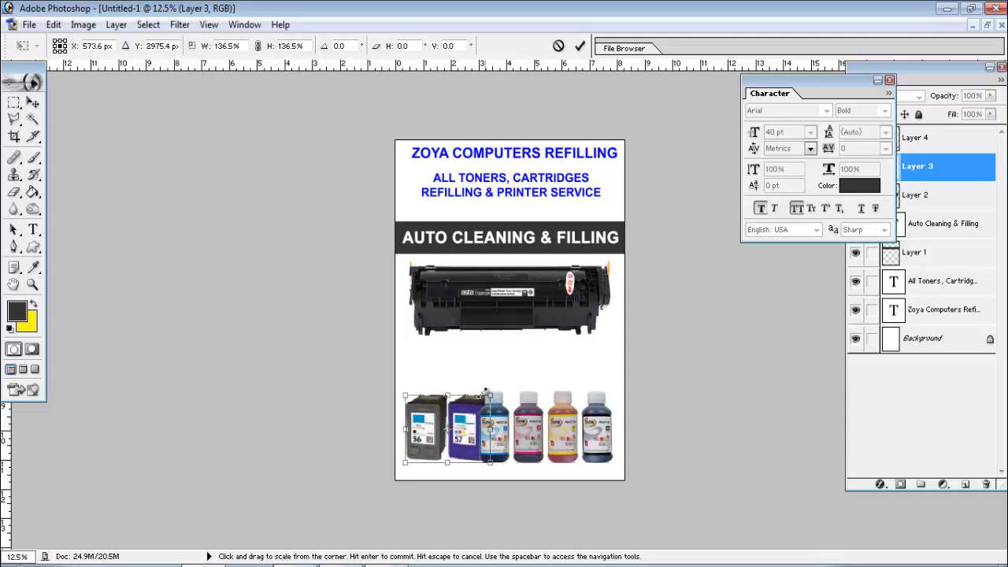
drag(454, 434, 442, 431)
key(Return)
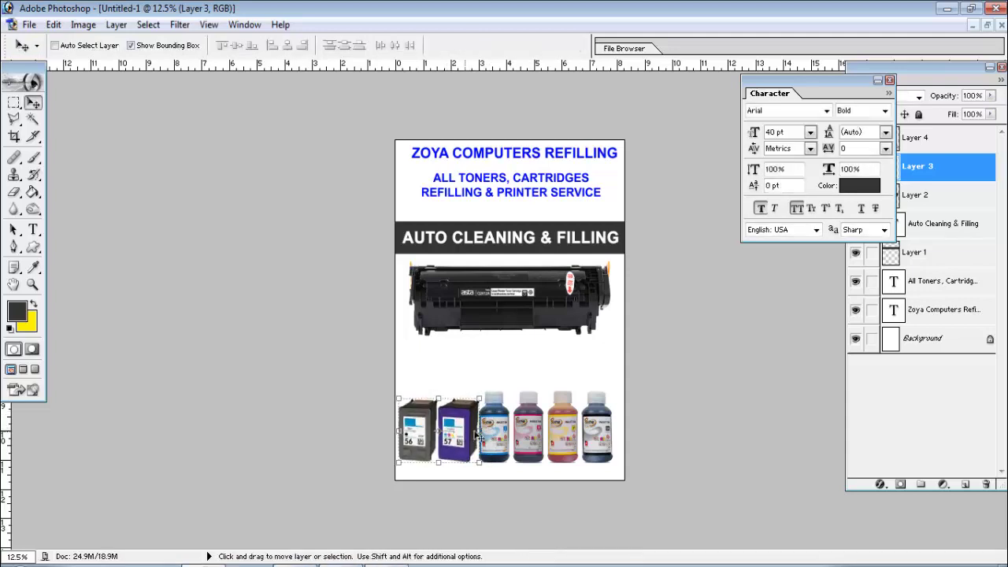
- Shift the ink bottles right, nudge them two pixels left, then reselect the cartridges layer
right_click(493, 421)
click(501, 434)
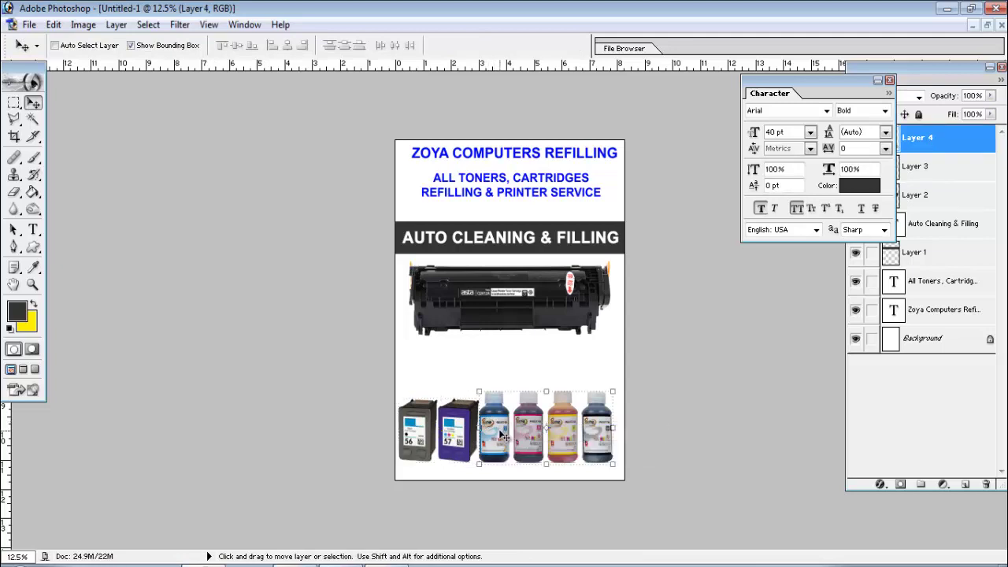
drag(501, 434, 515, 429)
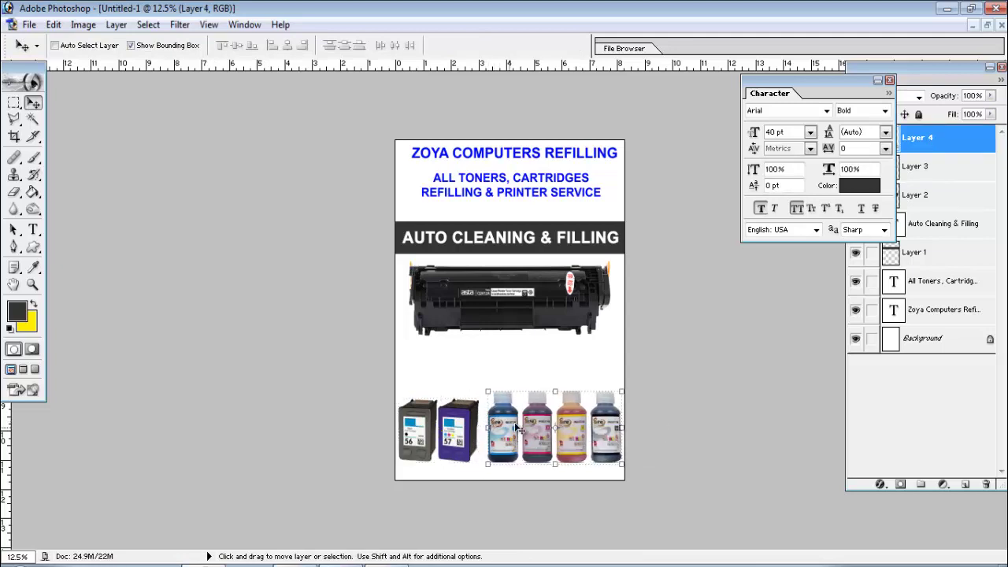
key(Left)
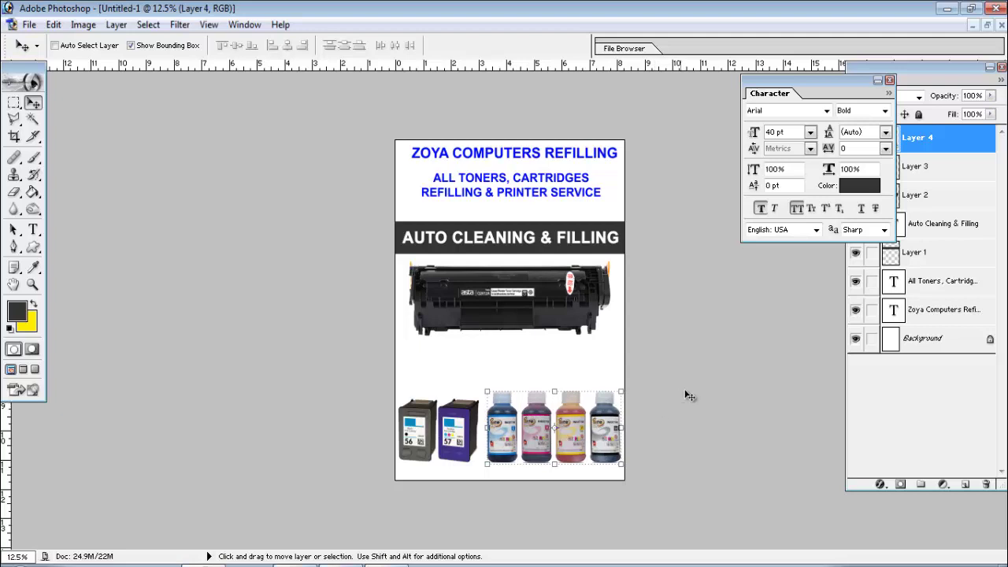
key(Left)
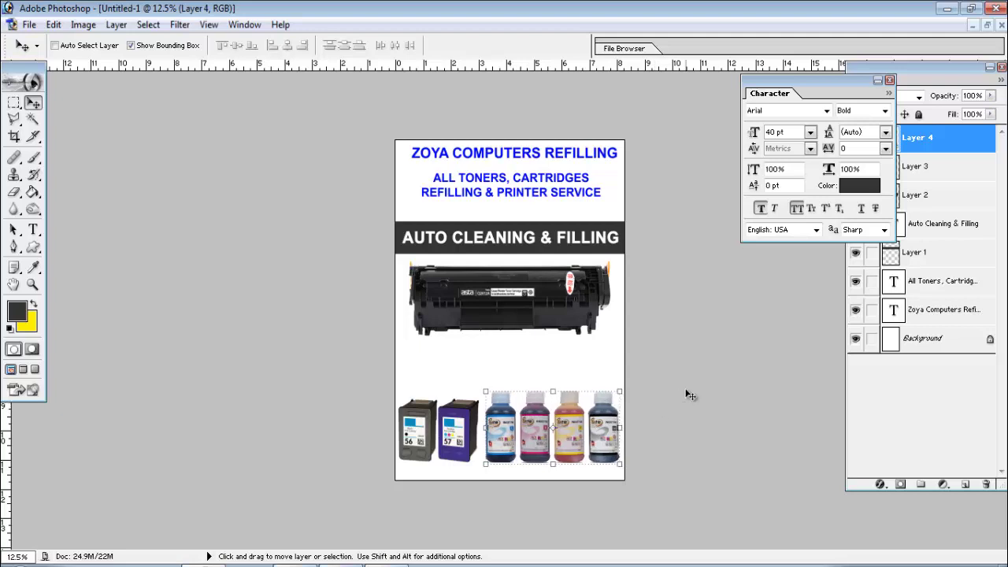
right_click(467, 444)
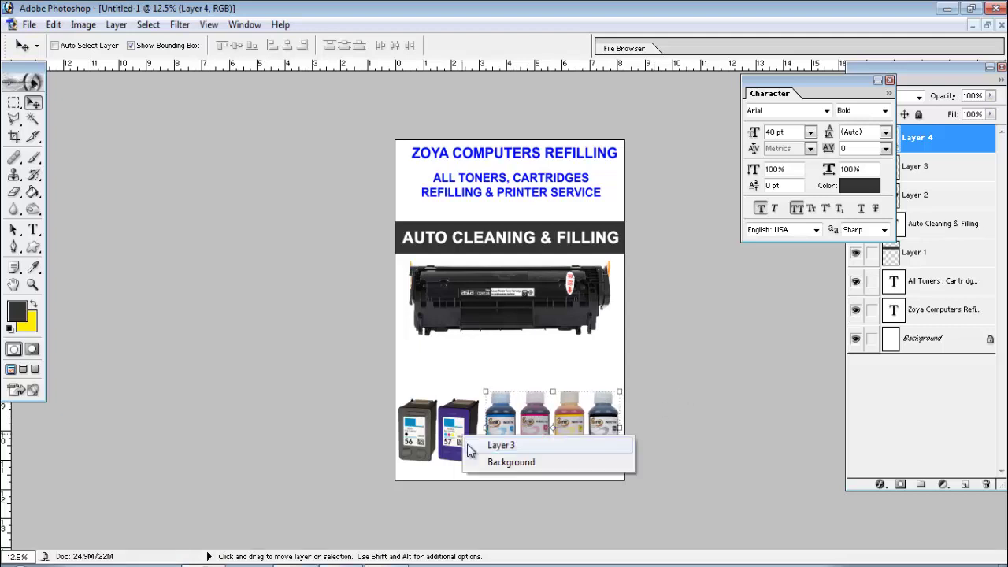
click(490, 446)
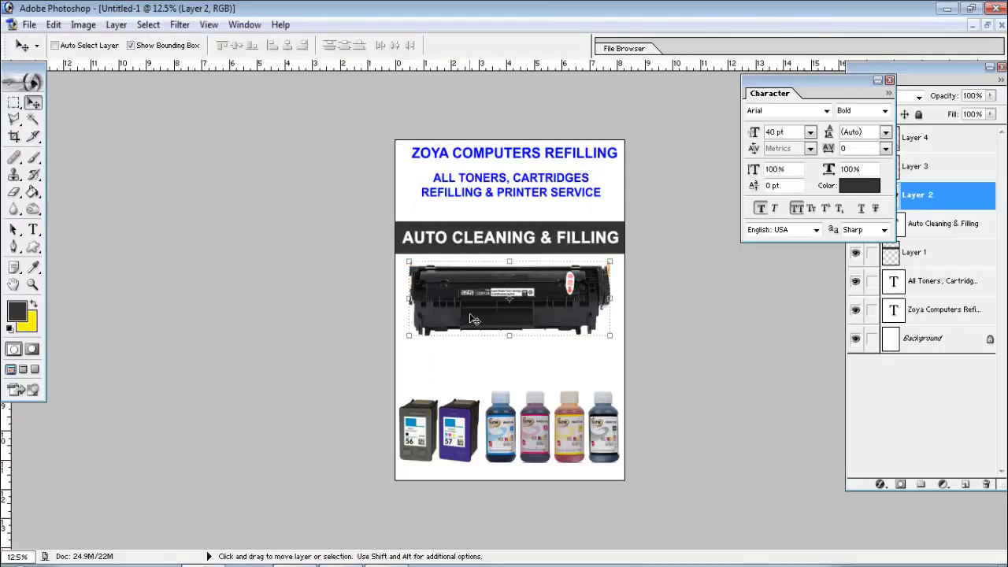
- Move the toner cartridge picture (Layer 2) lower, just above the product row
right_click(468, 277)
drag(478, 300, 479, 323)
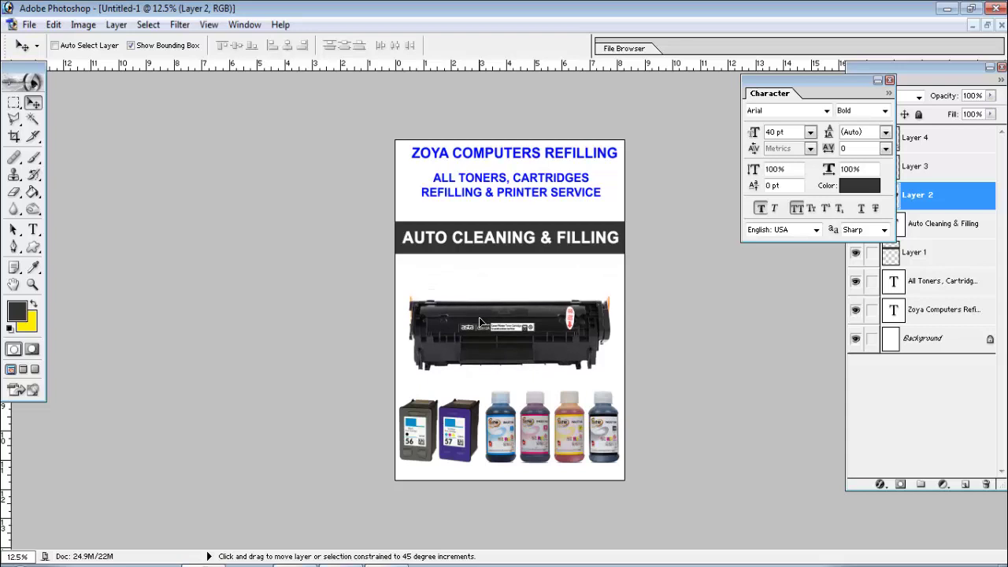
- Stretch the AUTO CLEANING & FILLING text taller and move it down
right_click(502, 250)
click(508, 254)
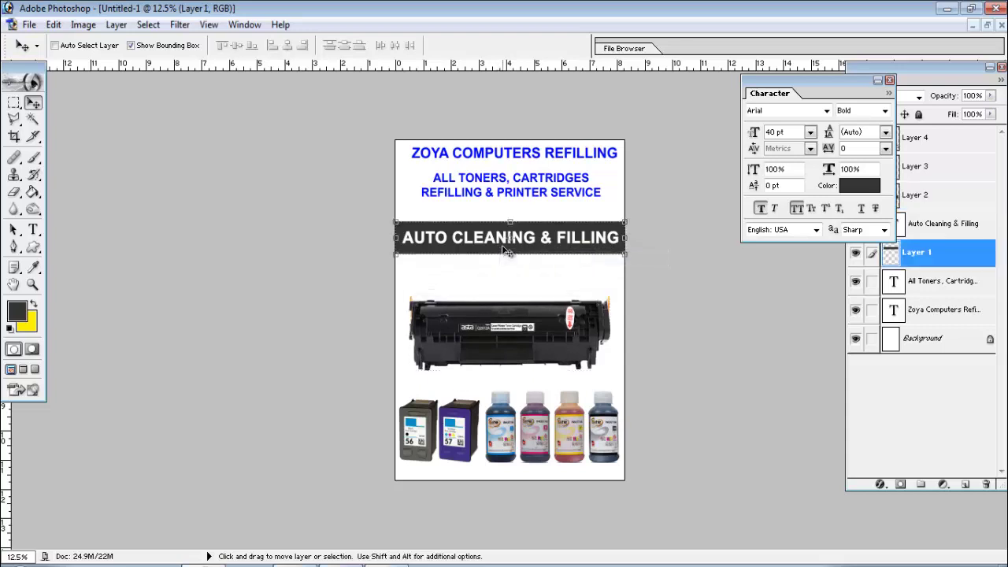
right_click(505, 244)
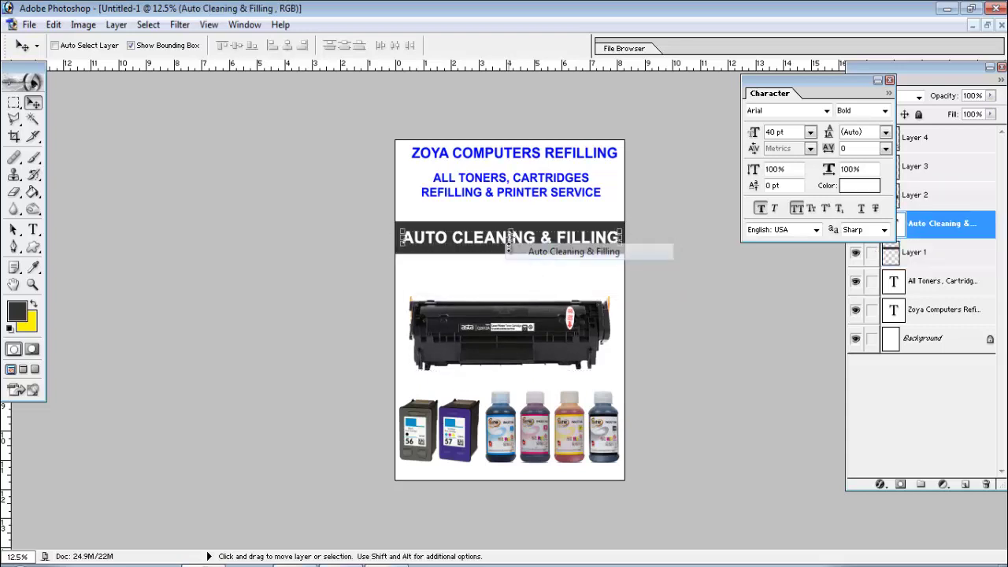
click(516, 247)
key(ctrl+t)
drag(510, 249, 512, 254)
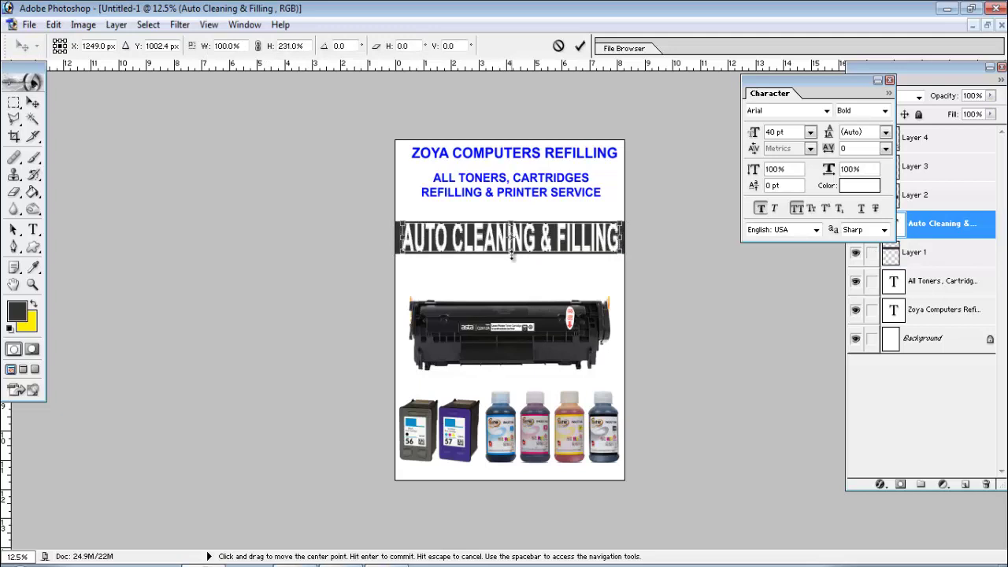
key(Return)
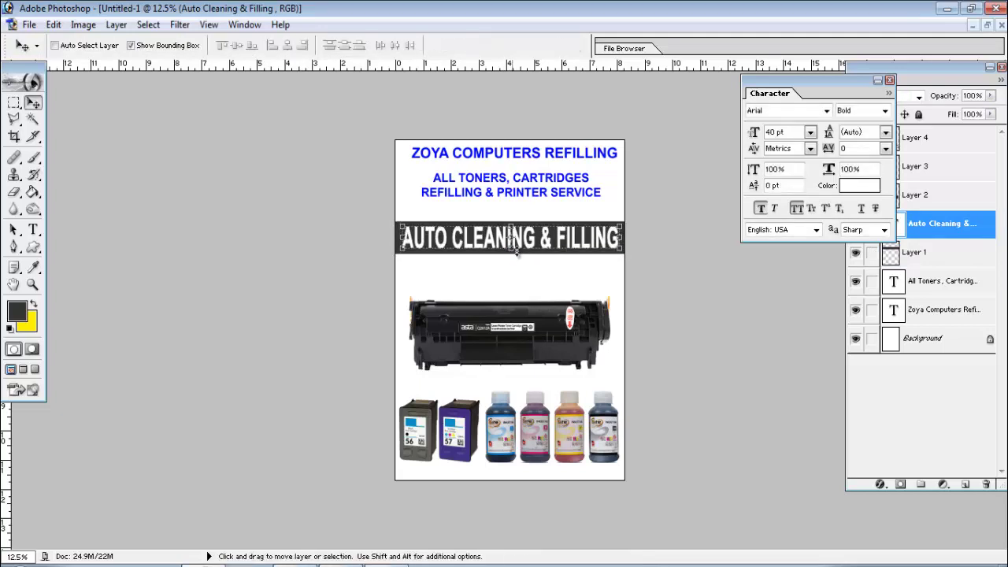
mouse_move(519, 246)
mouse_down()
mouse_move(520, 257)
mouse_move(513, 253)
mouse_up()
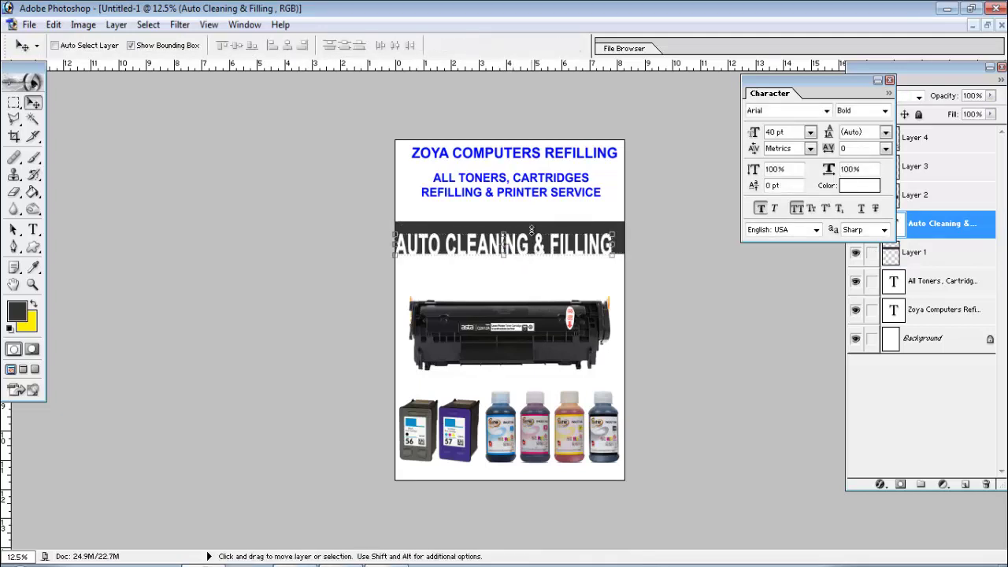
- Resize the dark banner band, settling at about 84% of its height
right_click(533, 229)
click(542, 239)
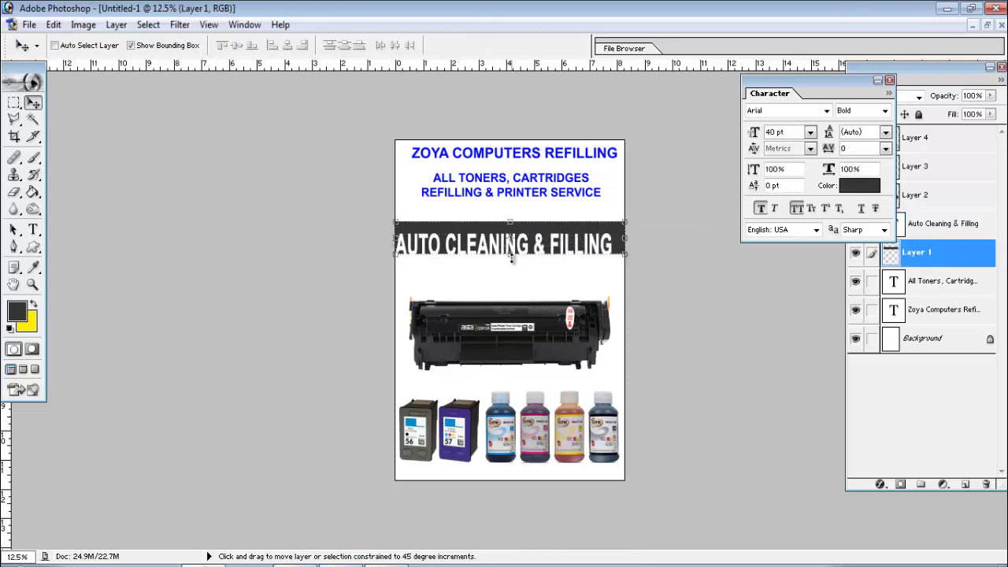
key(ctrl+t)
drag(511, 253, 511, 270)
key(Return)
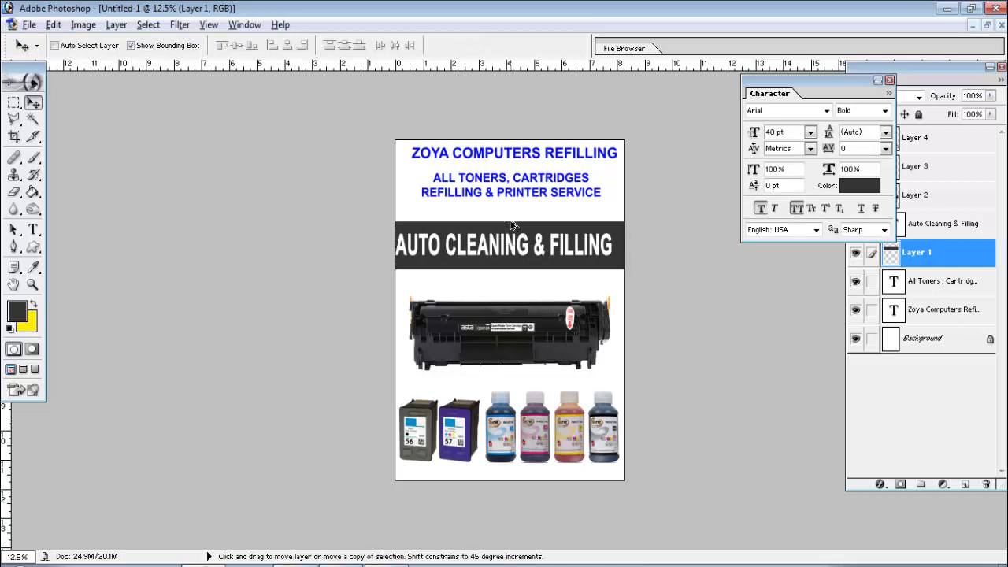
key(ctrl+t)
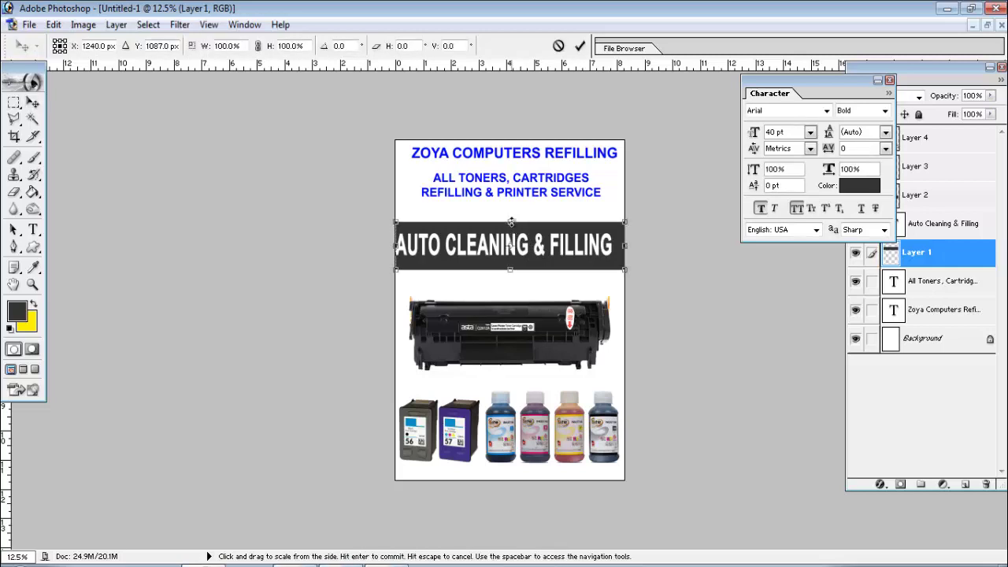
drag(511, 222, 512, 226)
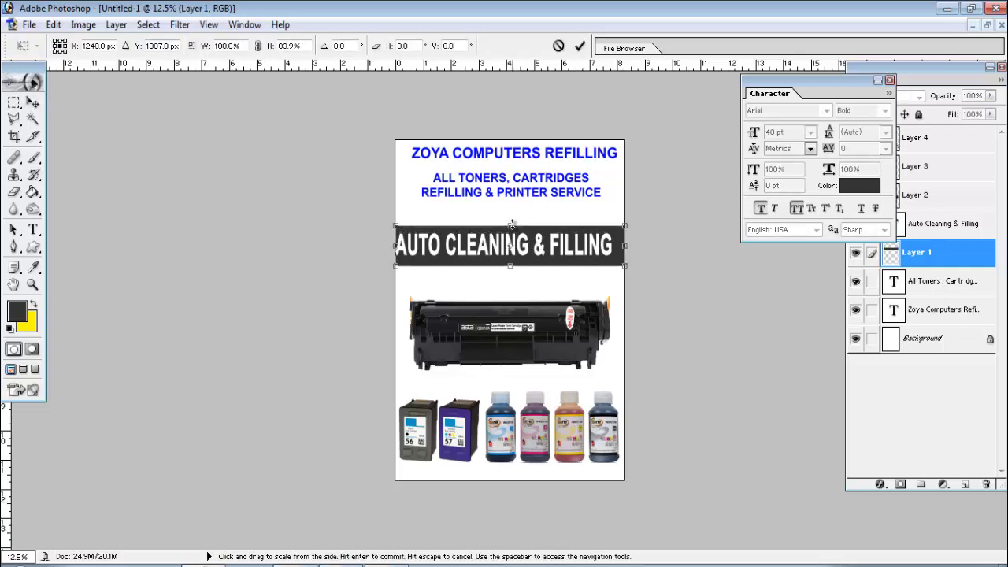
key(Return)
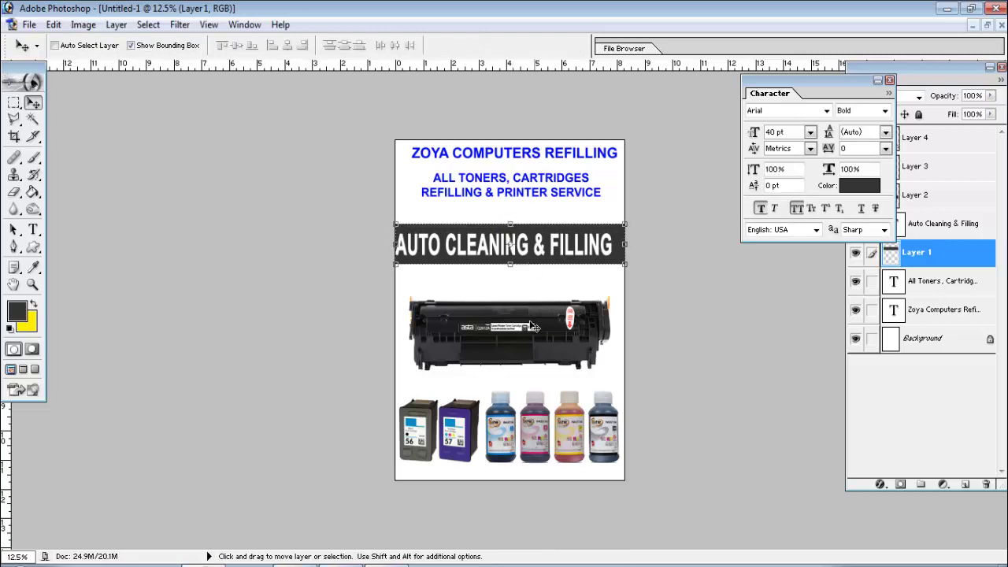
- Raise the toner picture, move the cartridges up and right, and select the ink bottles
right_click(532, 326)
click(550, 332)
drag(533, 326, 532, 313)
ctrl+click(459, 426)
drag(459, 425, 510, 427)
right_click(510, 435)
click(535, 438)
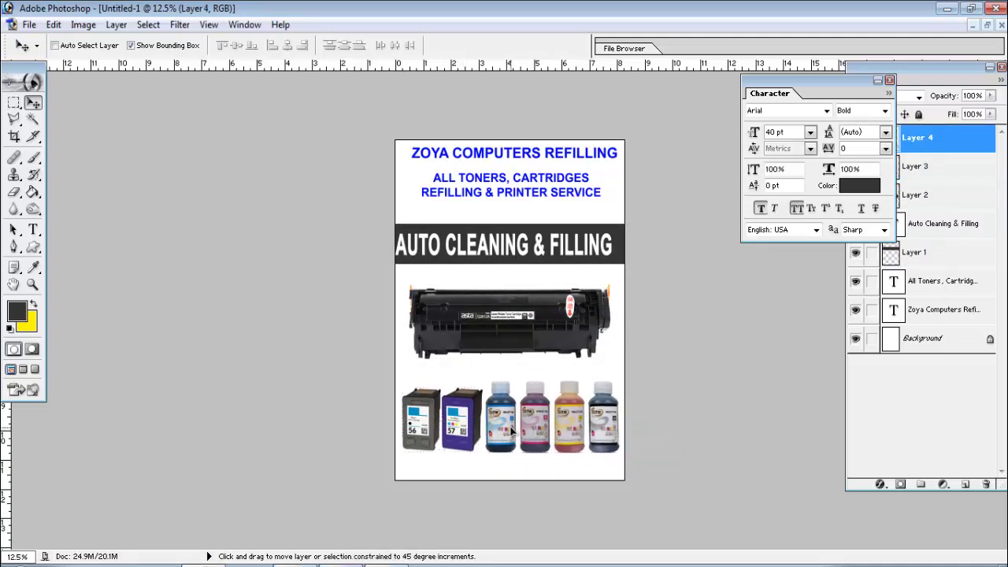
right_click(459, 417)
click(479, 428)
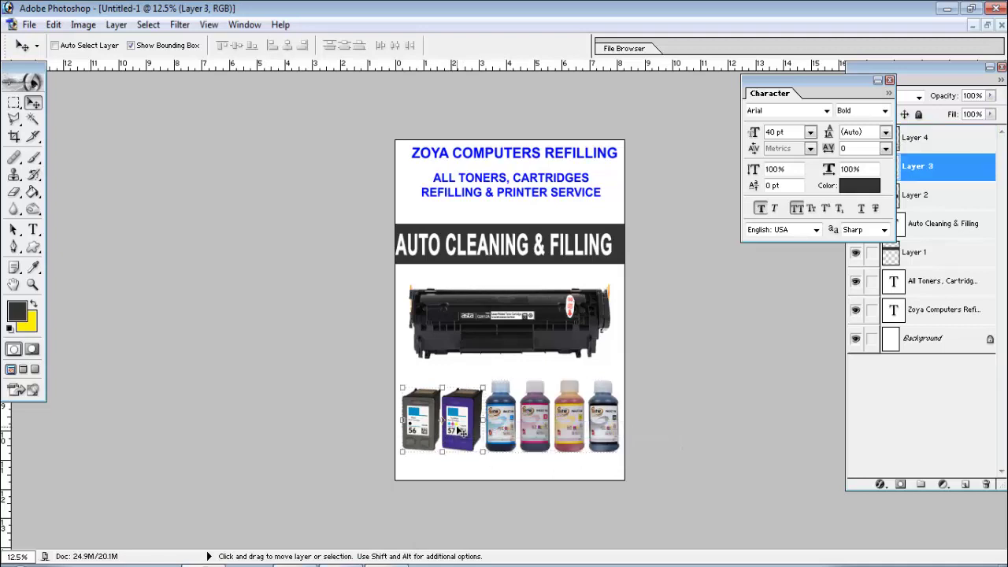
right_click(508, 426)
click(528, 433)
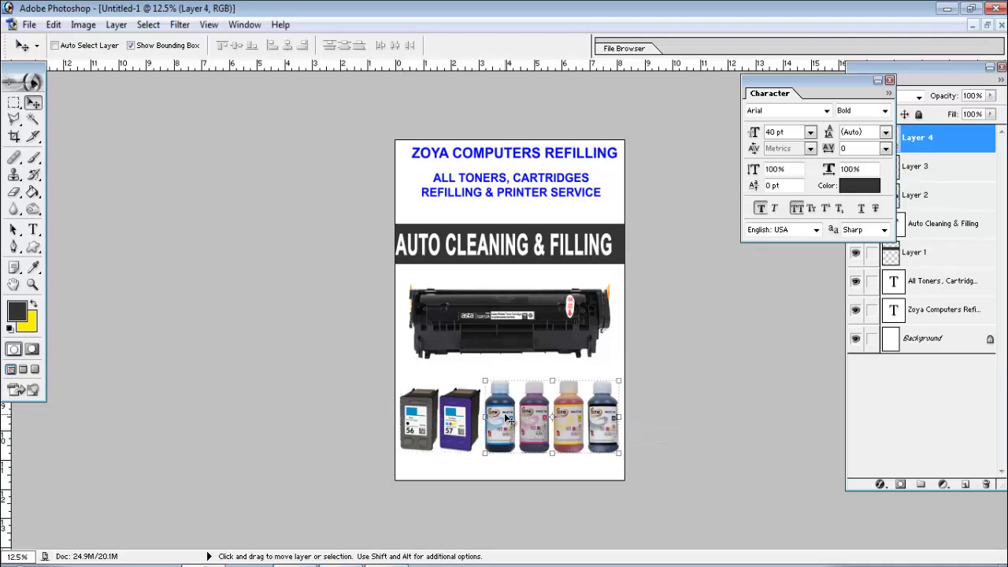
drag(552, 382, 552, 313)
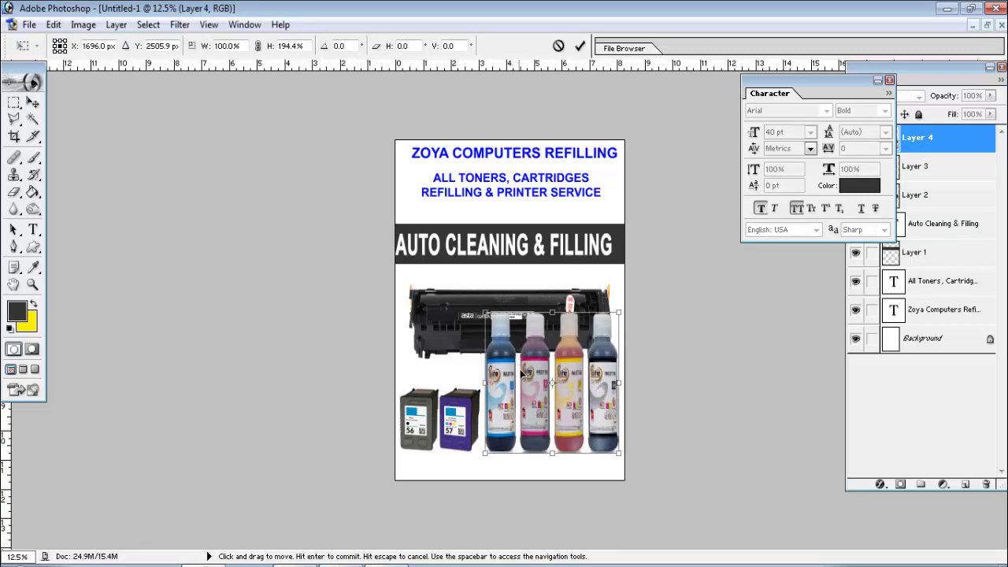
key(Escape)
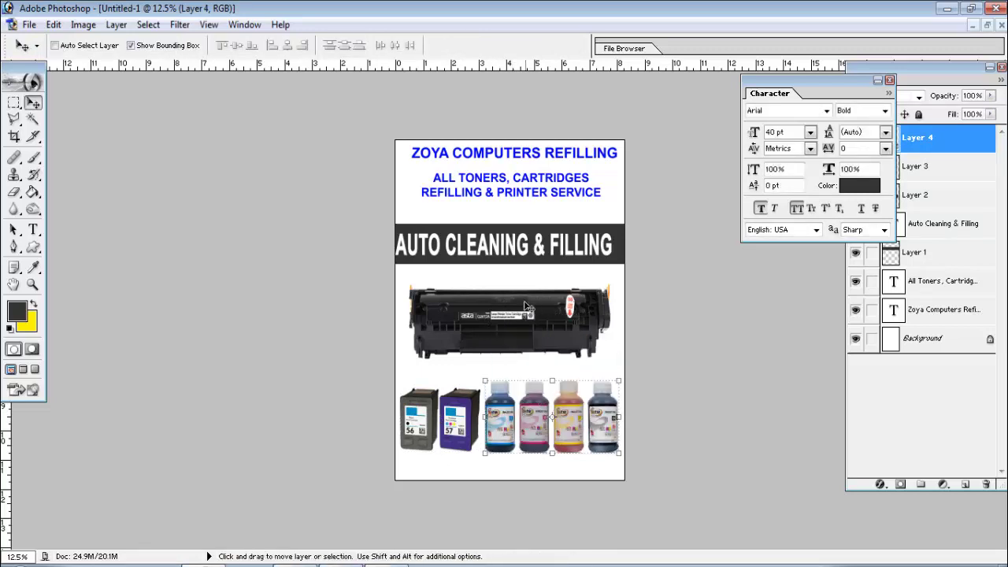
right_click(524, 198)
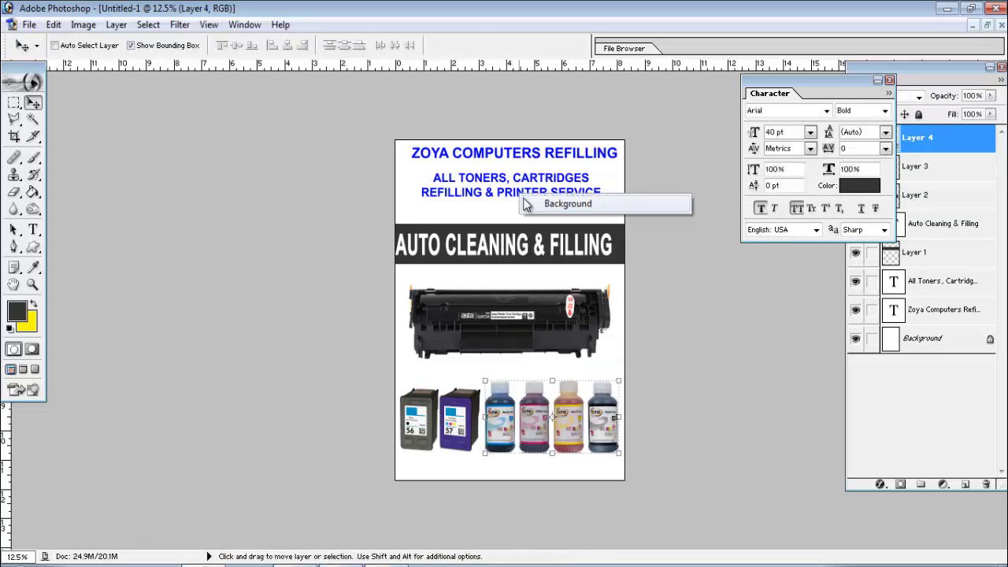
click(527, 199)
right_click(528, 200)
click(530, 200)
- Lower the All Toners subheading and move the ZOYA COMPUTERS REFILLING heading down slightly
drag(530, 200, 526, 216)
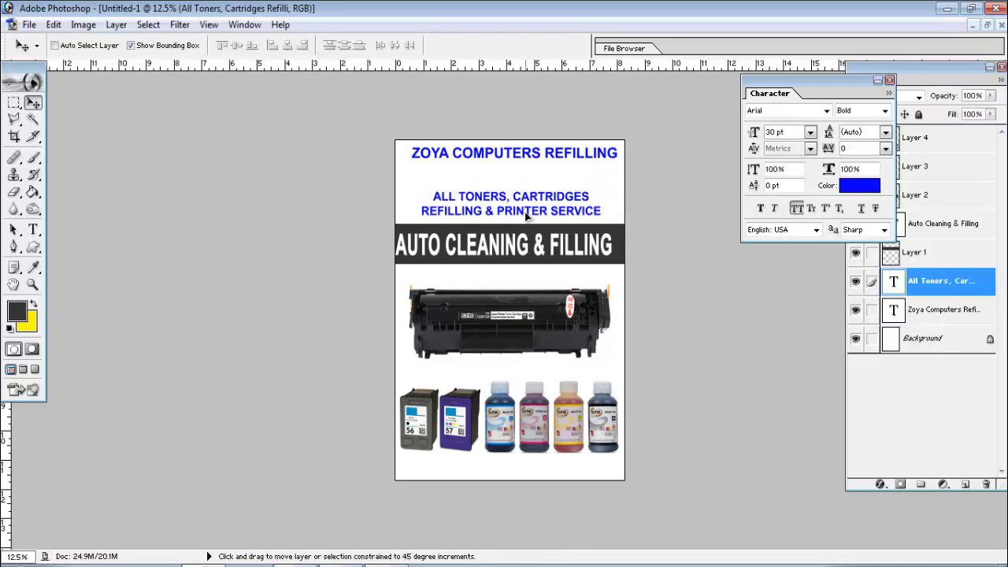
right_click(510, 161)
click(543, 164)
mouse_move(514, 149)
mouse_down()
mouse_move(515, 168)
mouse_move(515, 159)
mouse_up()
- Stretch the heading to about double height, nudge it, and compare with the reference photo
key(ctrl+t)
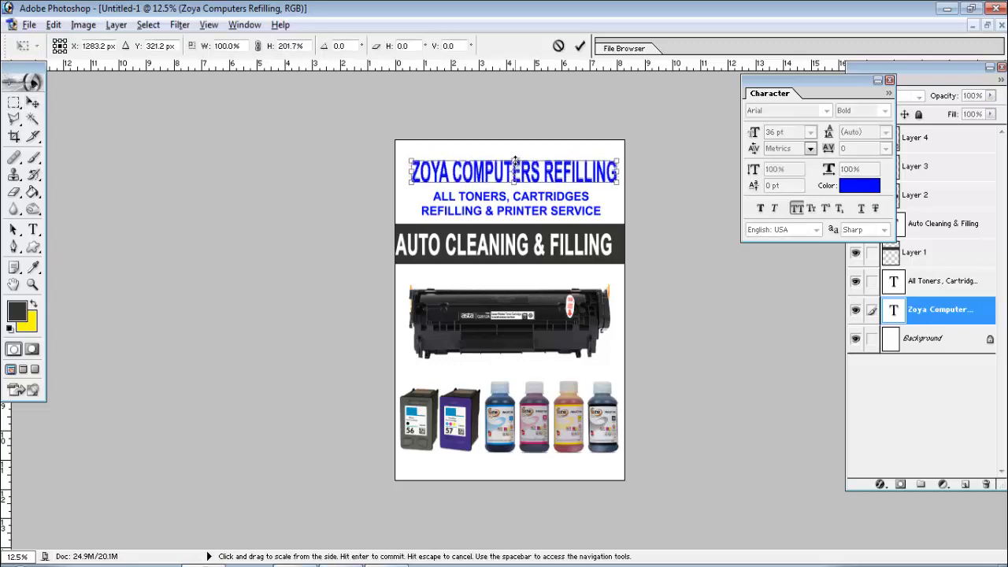
key(Return)
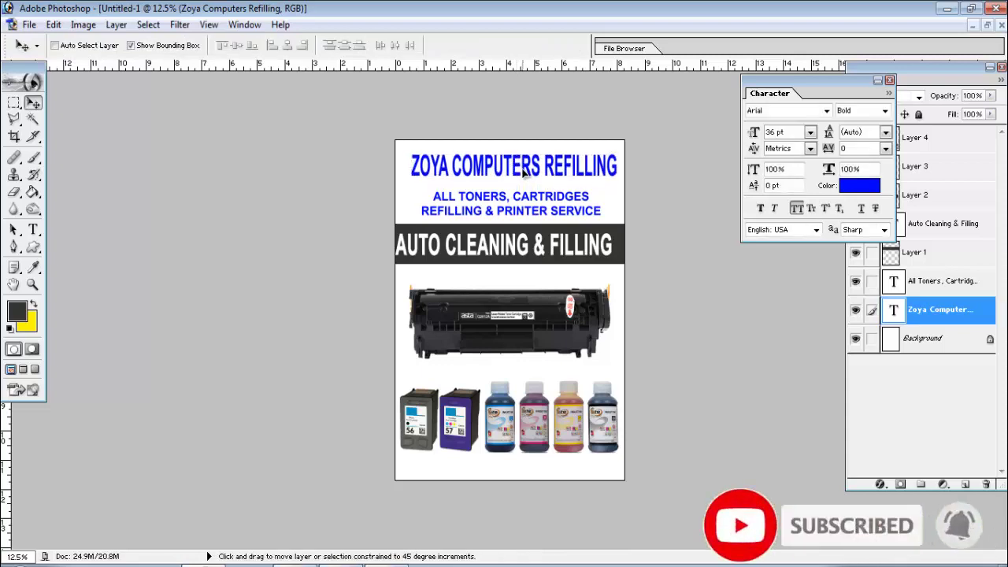
drag(523, 174, 519, 172)
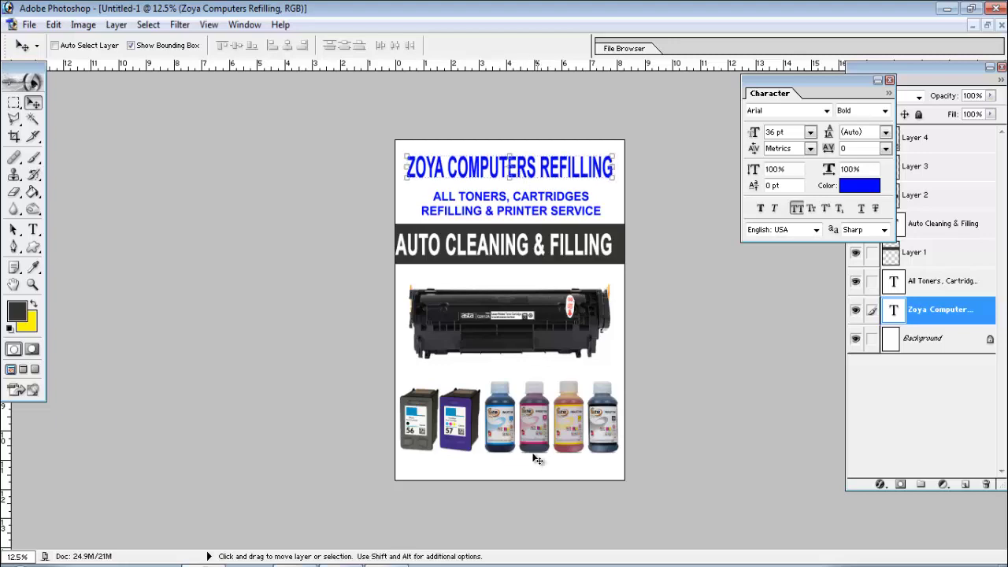
key(alt+Tab)
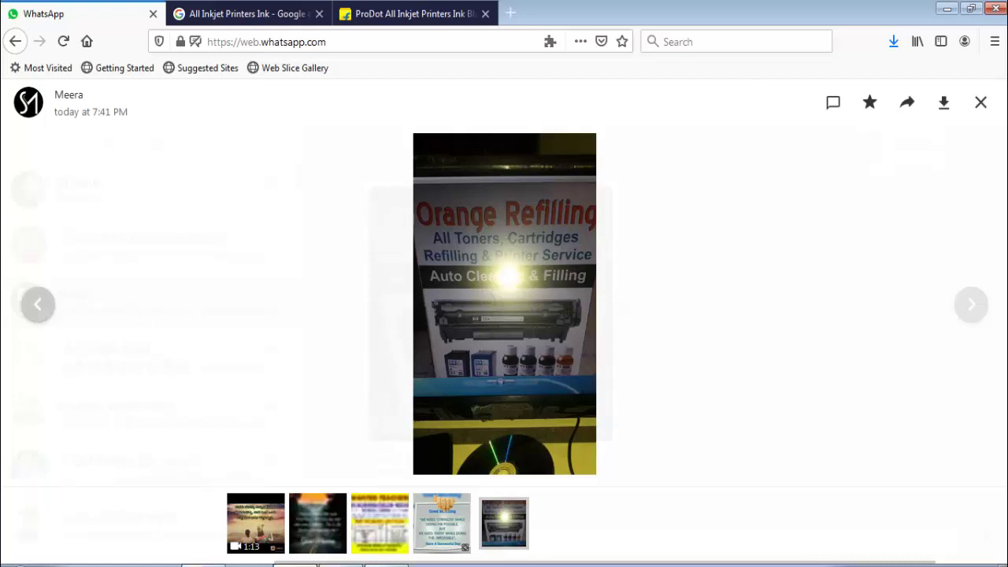
key(alt+Tab)
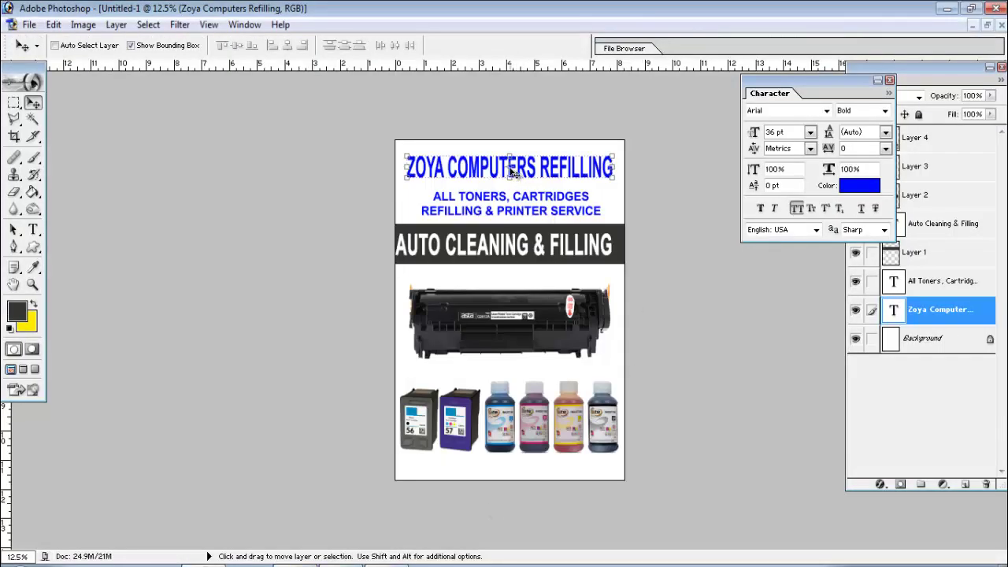
- Set the ZOYA COMPUTERS REFILLING text colour to a deep red, then compare with the reference photo
click(851, 186)
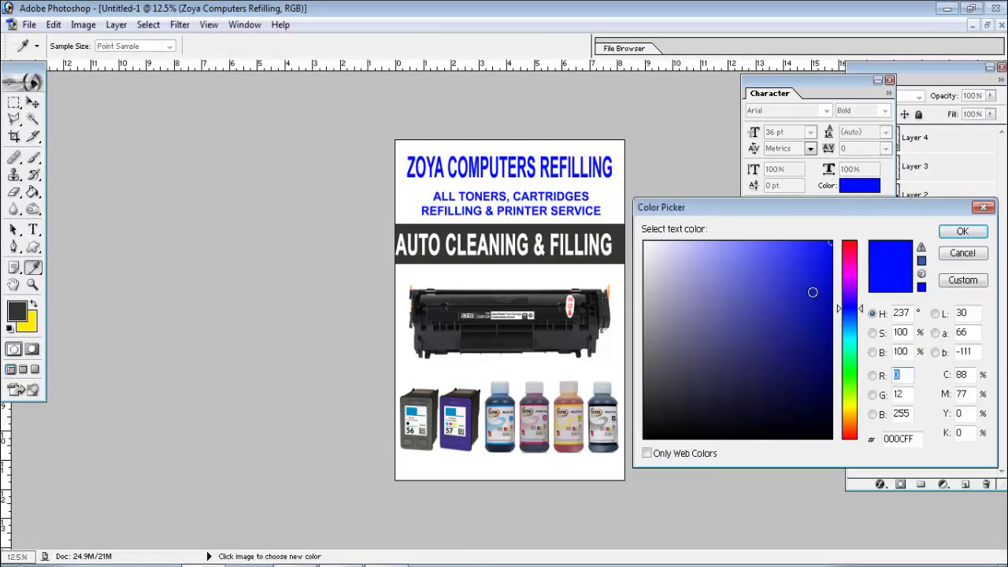
click(852, 430)
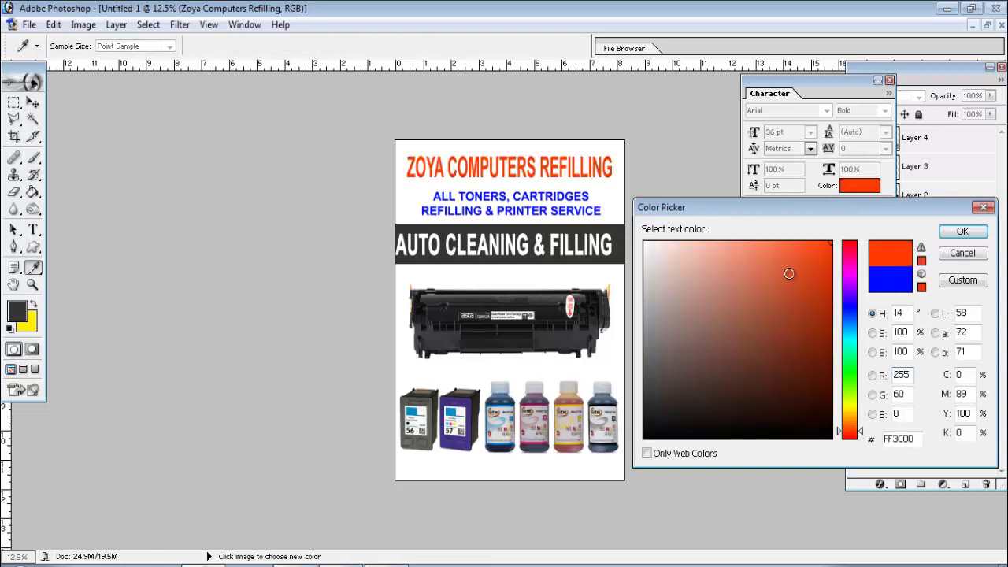
click(830, 261)
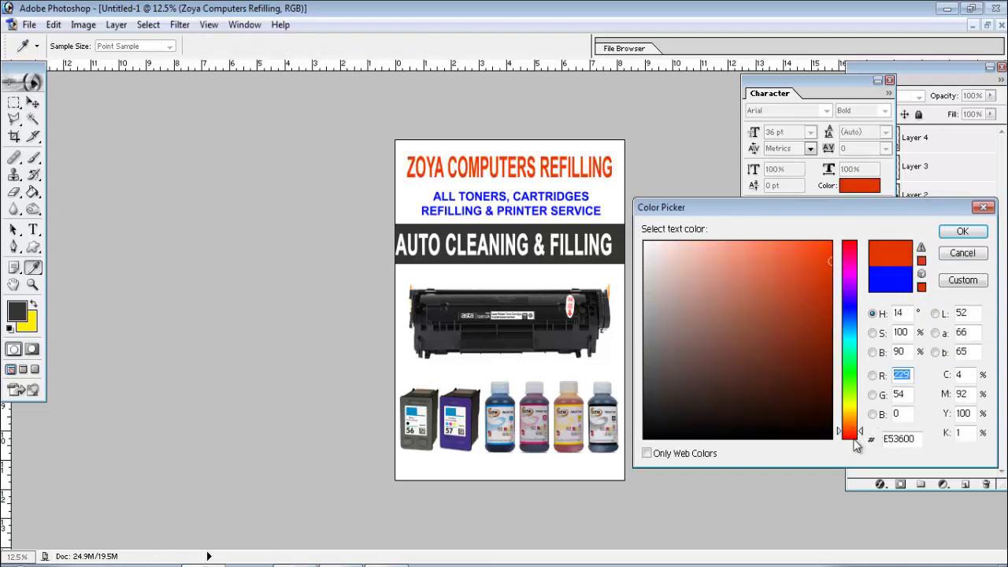
drag(854, 434, 854, 433)
click(824, 274)
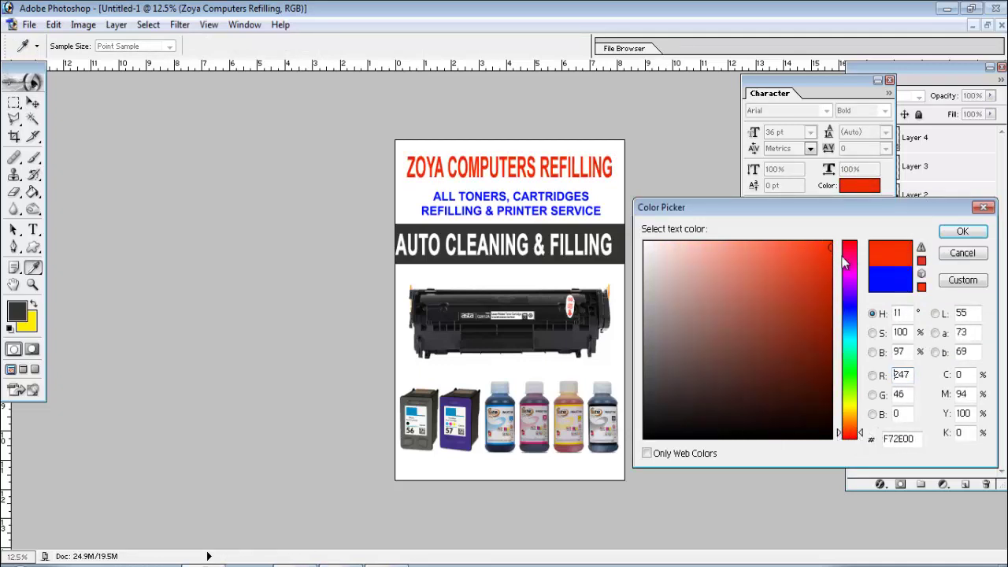
click(831, 294)
click(831, 243)
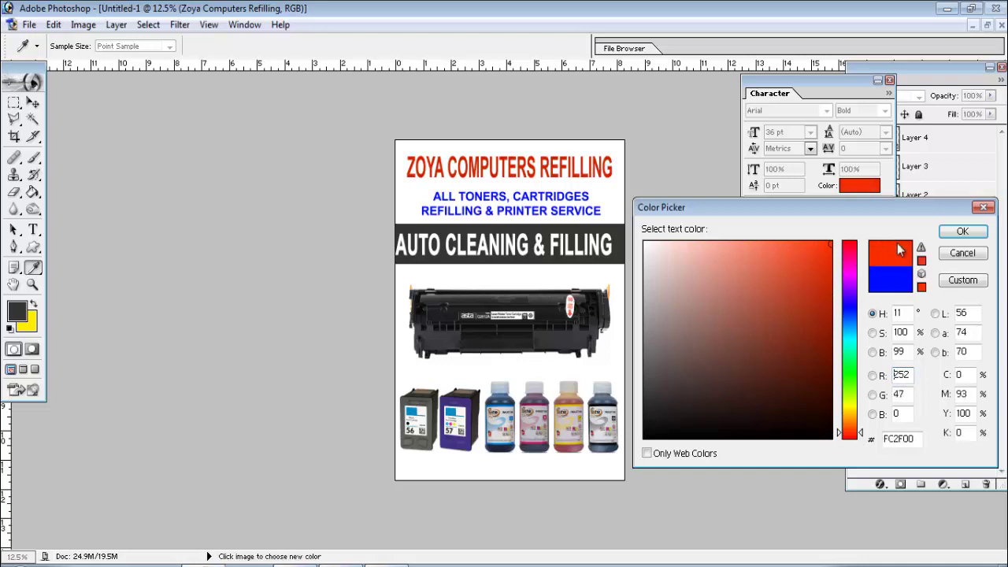
click(830, 255)
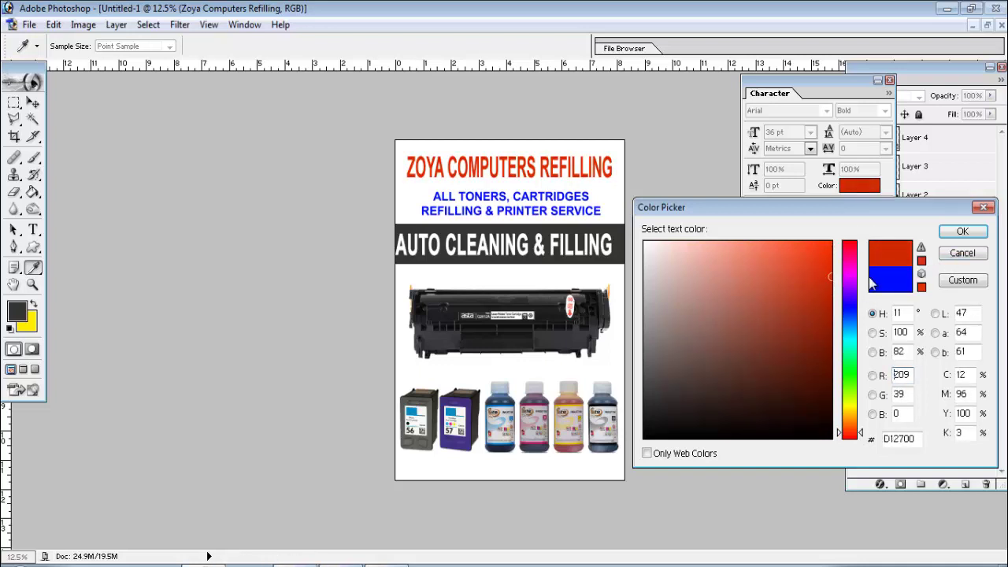
click(963, 231)
key(v)
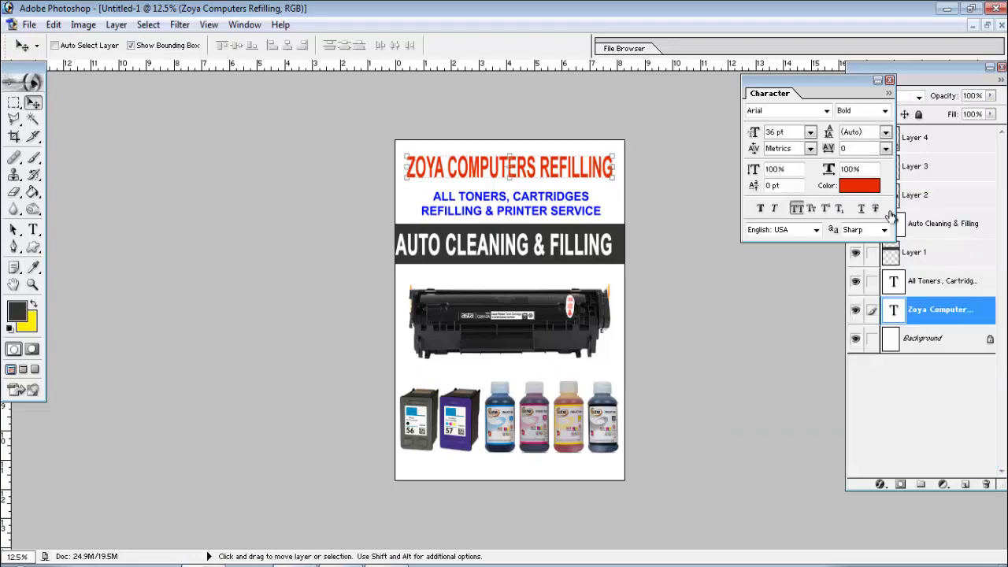
key(alt+Tab)
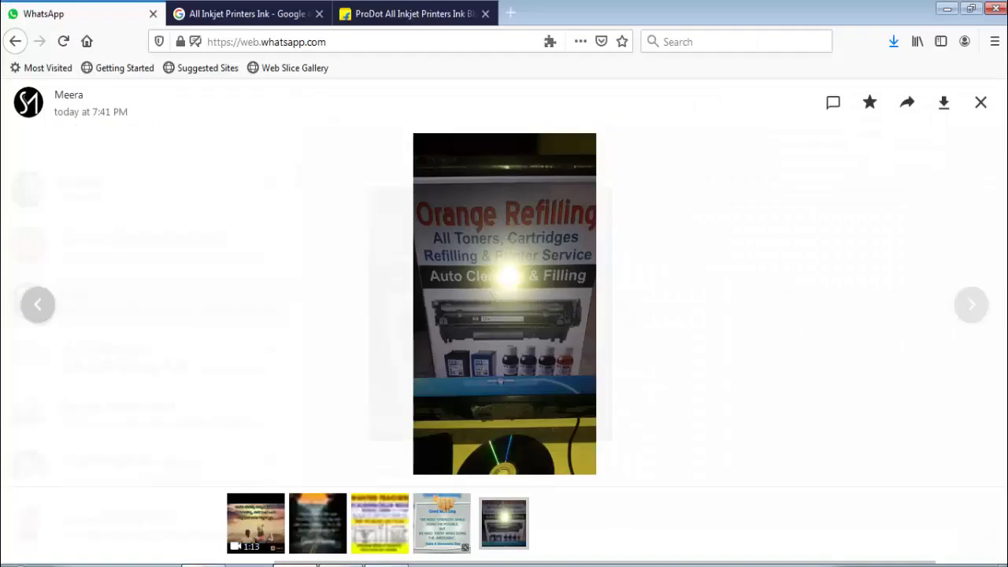
key(alt+Tab)
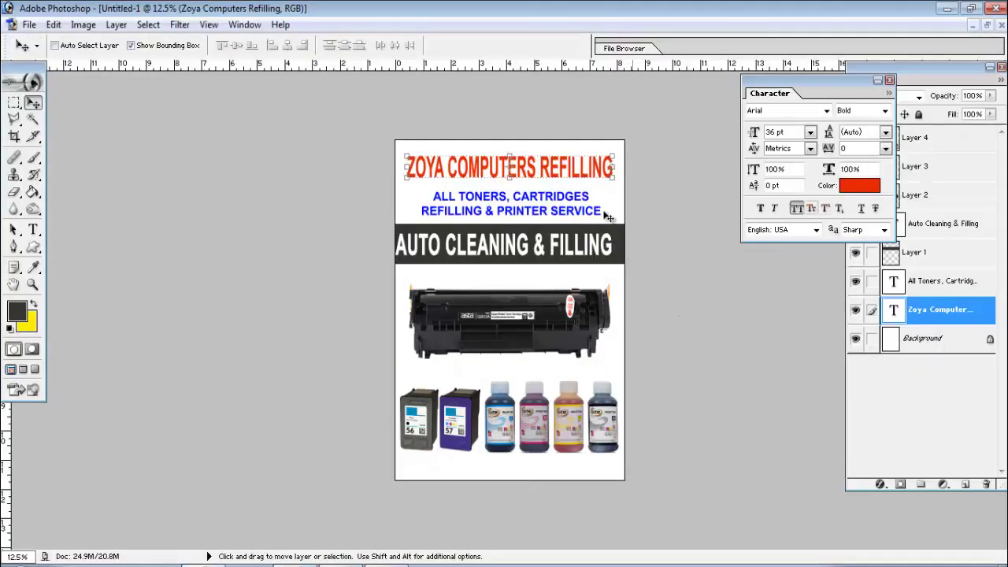
- Colour the ALL TONERS, CARTRIDGES subheading navy blue 060079 and shift it up slightly
right_click(575, 215)
click(622, 218)
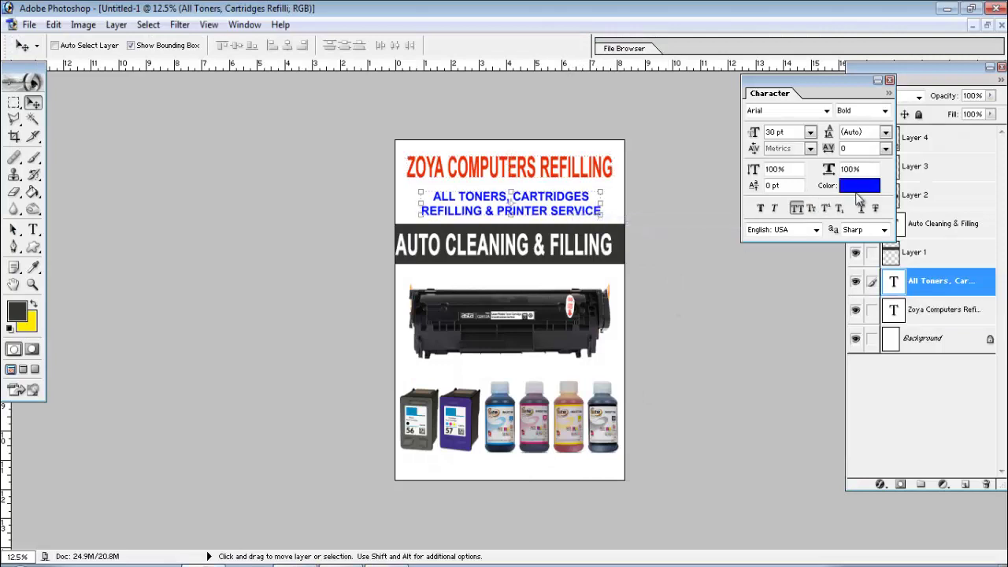
click(859, 185)
drag(727, 258, 747, 243)
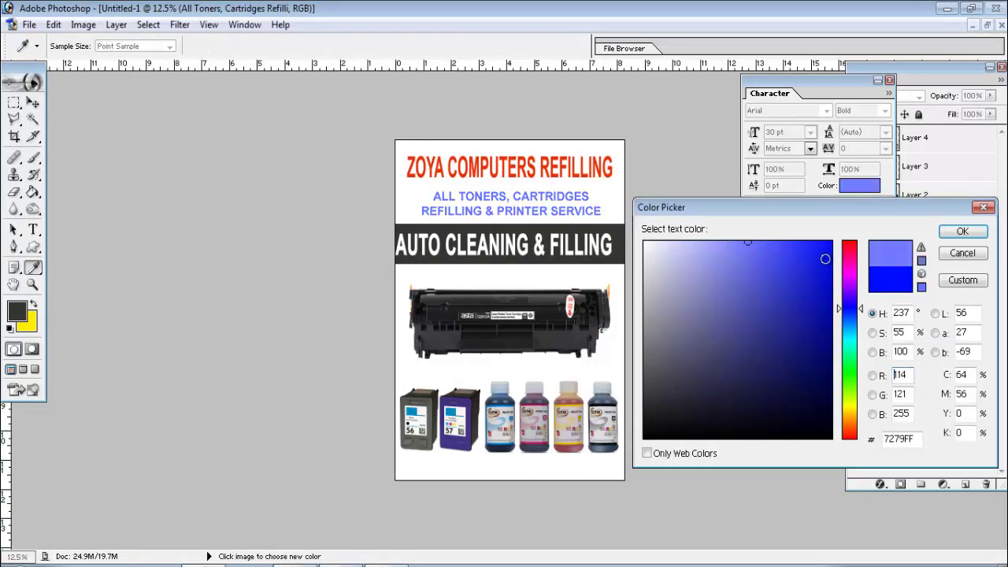
click(857, 328)
drag(831, 285, 846, 228)
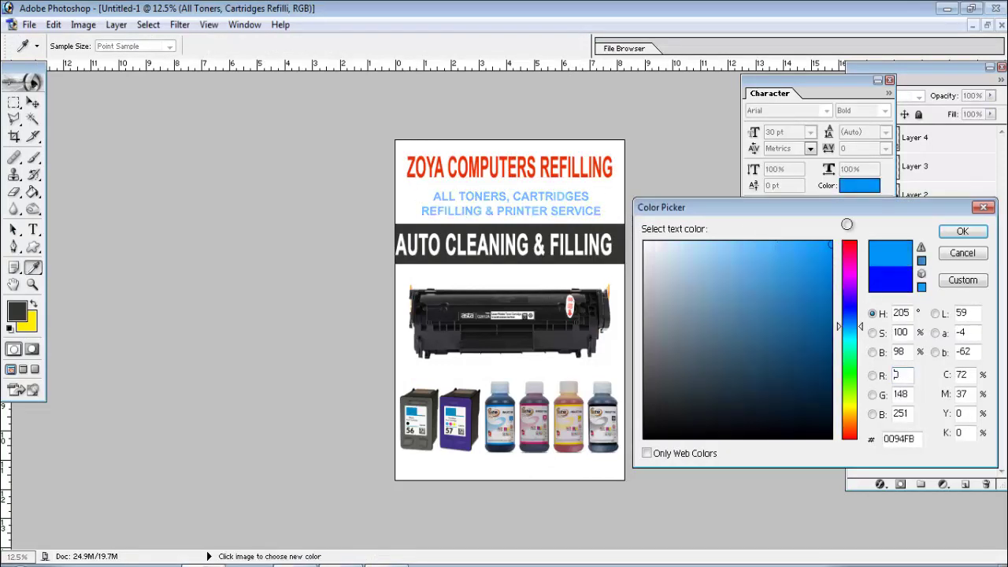
click(852, 306)
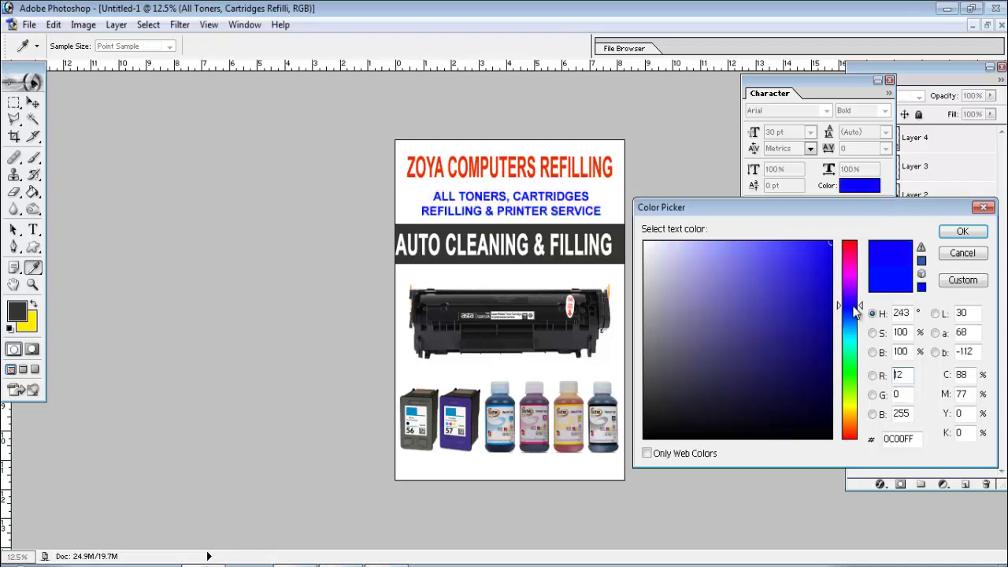
click(831, 345)
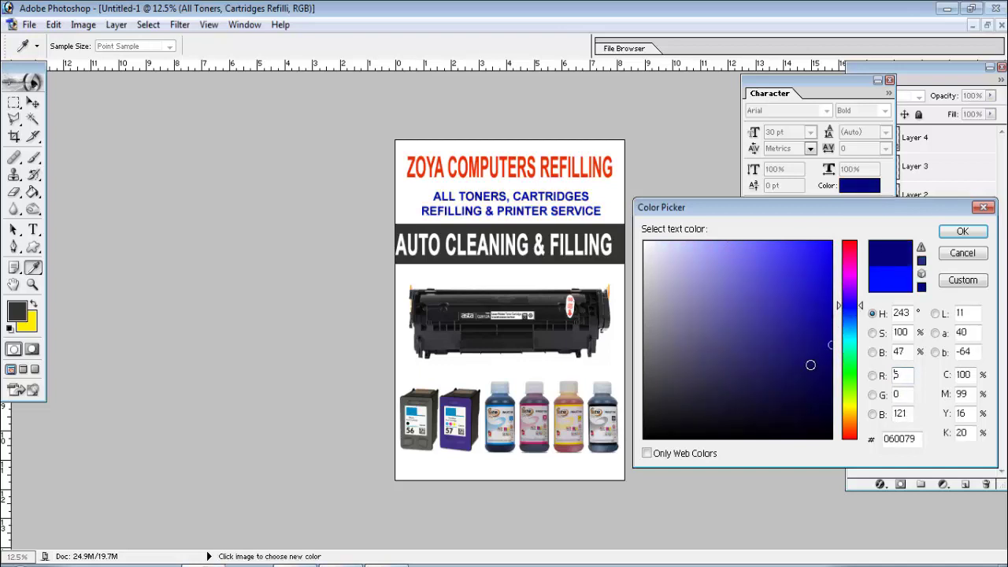
click(963, 230)
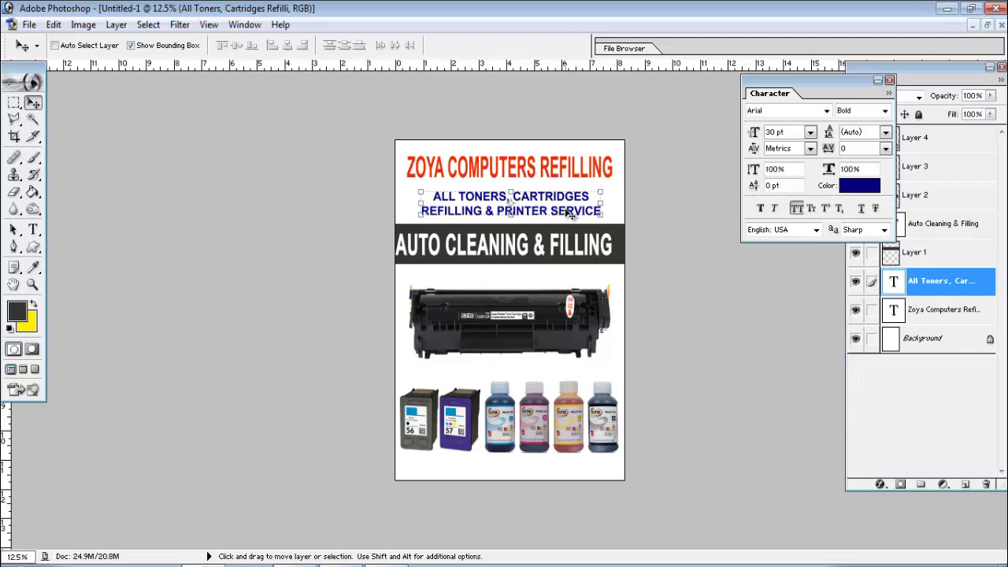
drag(568, 212, 567, 210)
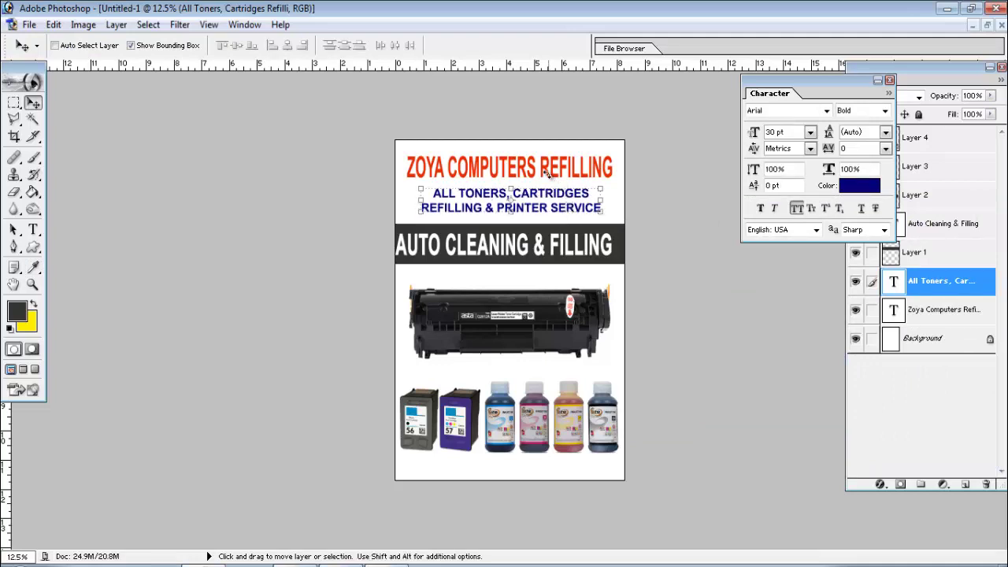
- Commit the ZOYA COMPUTERS REFILLING heading's transform, then select the All Toners, Cartridges Refill layer
right_click(550, 175)
click(606, 180)
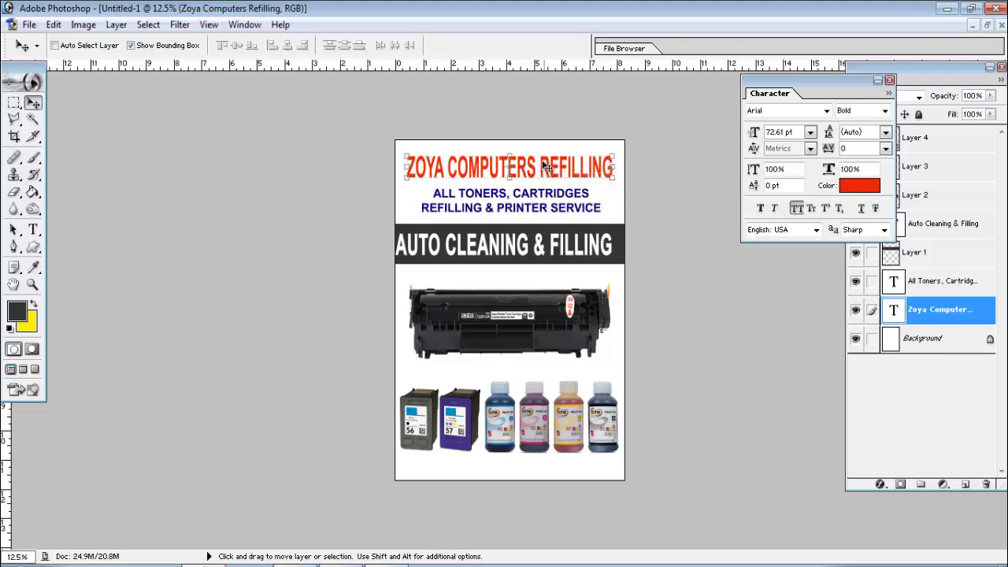
key(ctrl+t)
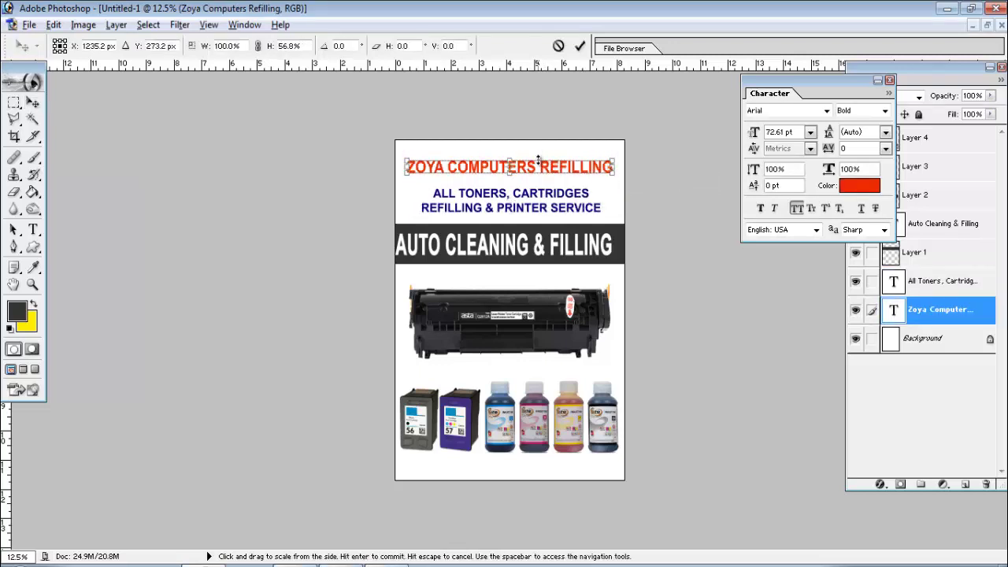
key(Return)
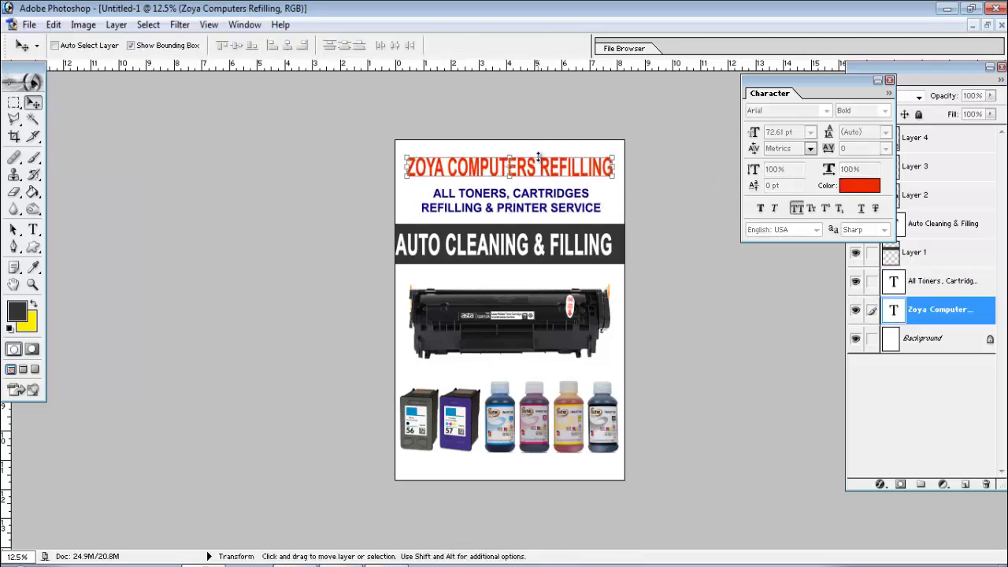
right_click(537, 195)
click(542, 207)
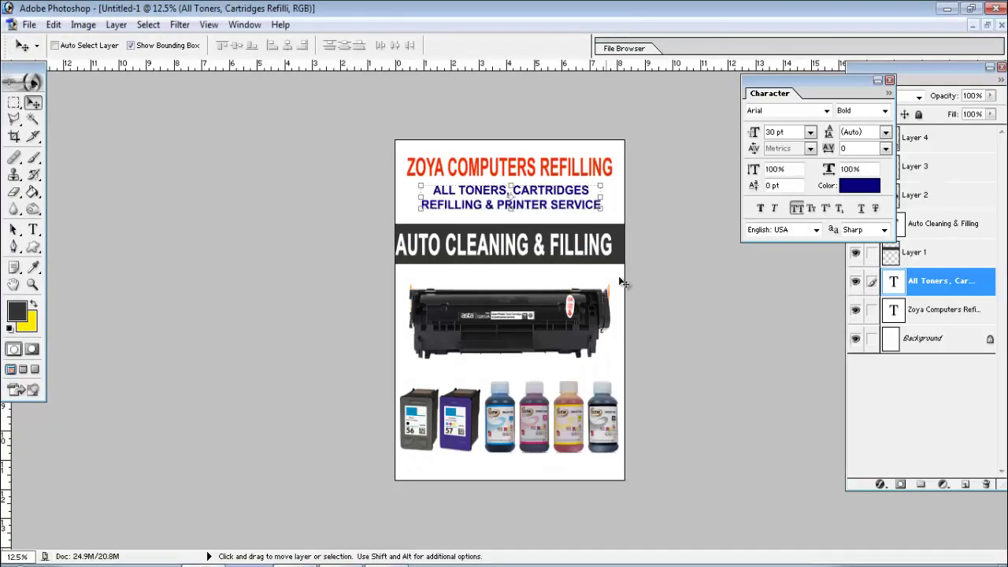
right_click(542, 264)
- Move the AUTO CLEANING & FILLING text down slightly and the service lines down about 13 px
click(545, 264)
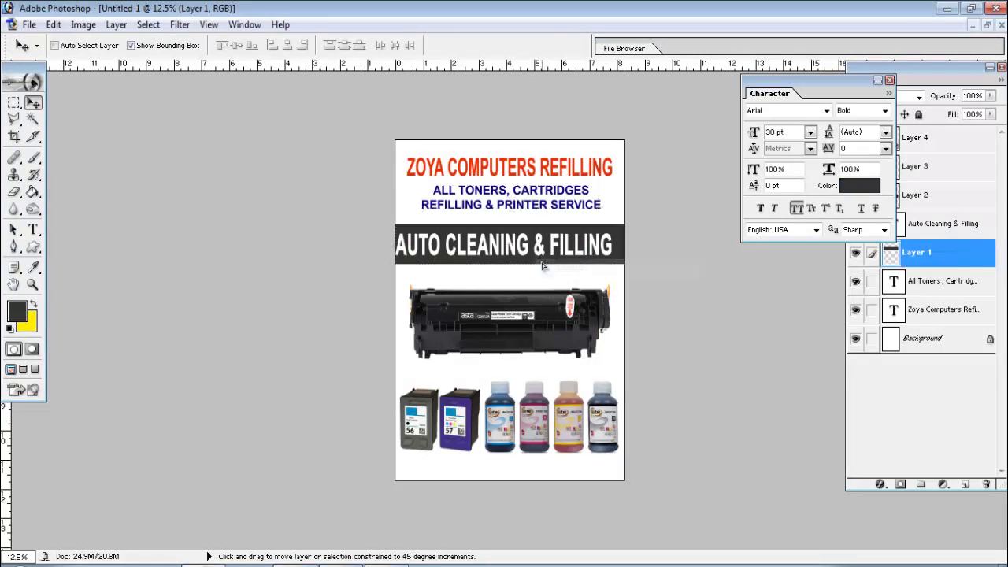
right_click(528, 250)
click(543, 253)
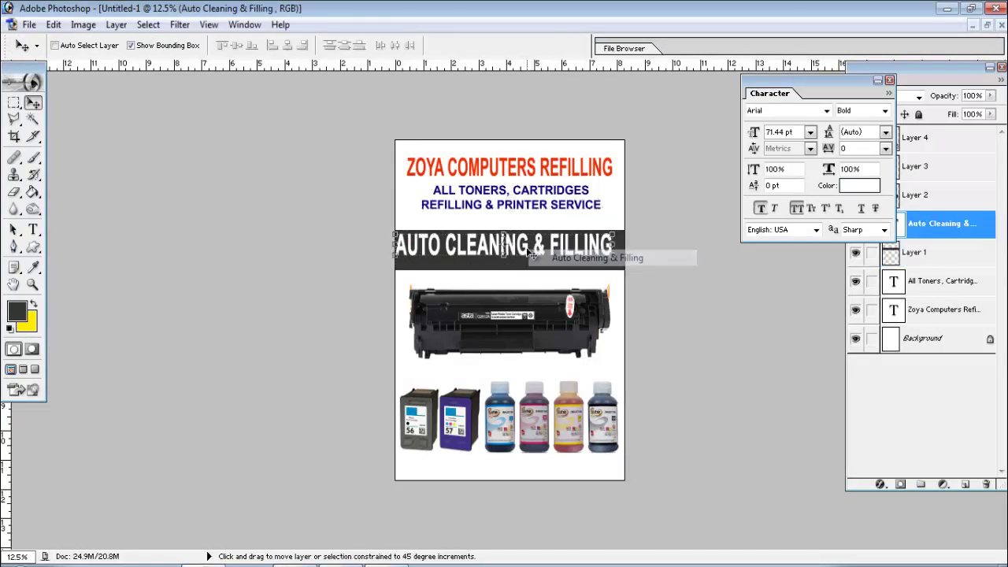
drag(530, 251, 531, 257)
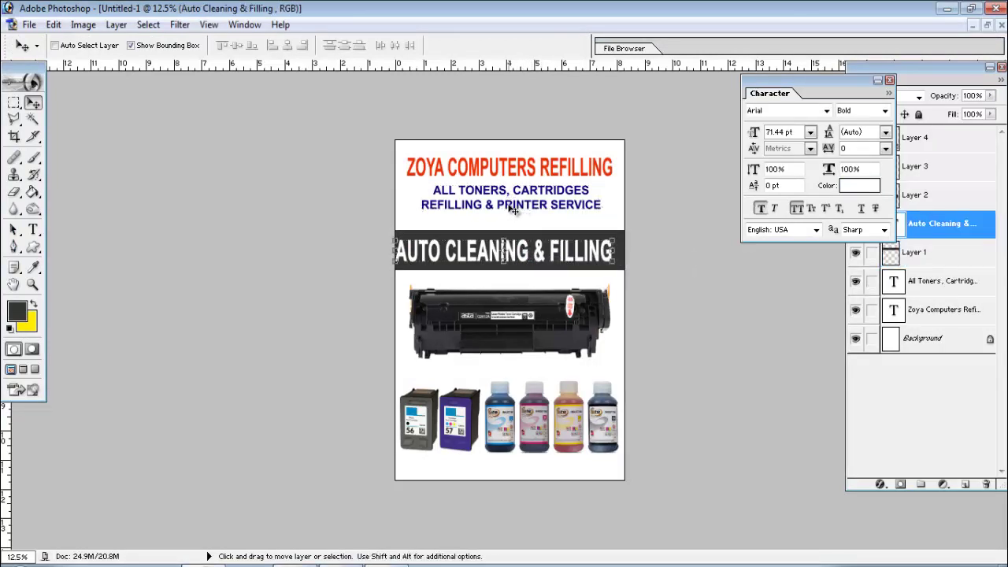
right_click(513, 210)
click(537, 216)
drag(512, 189, 510, 200)
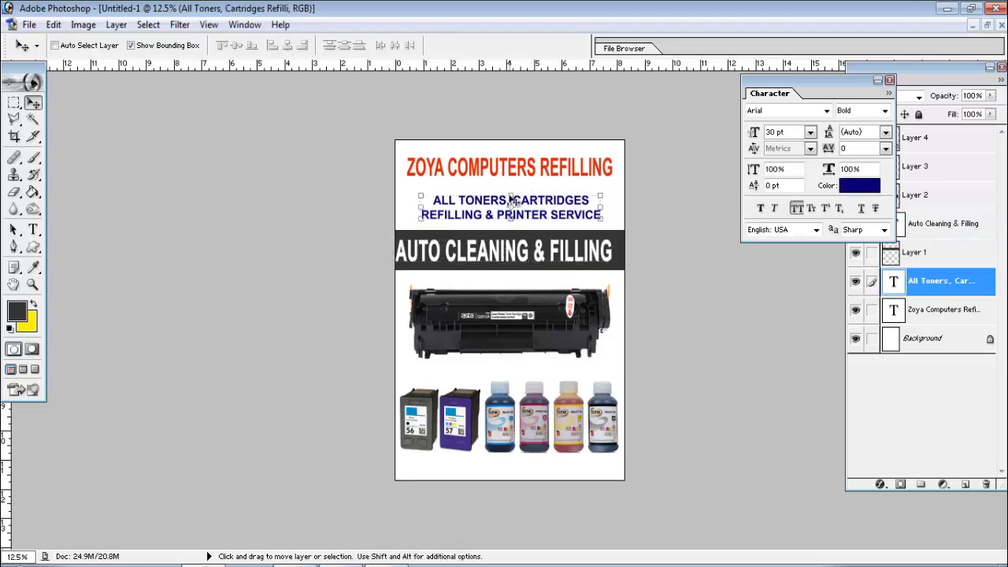
- Nudge the ZOYA COMPUTERS REFILLING title up, then reselect the All Toners, Cartridges Refill layer
right_click(504, 167)
click(530, 173)
drag(507, 165, 508, 169)
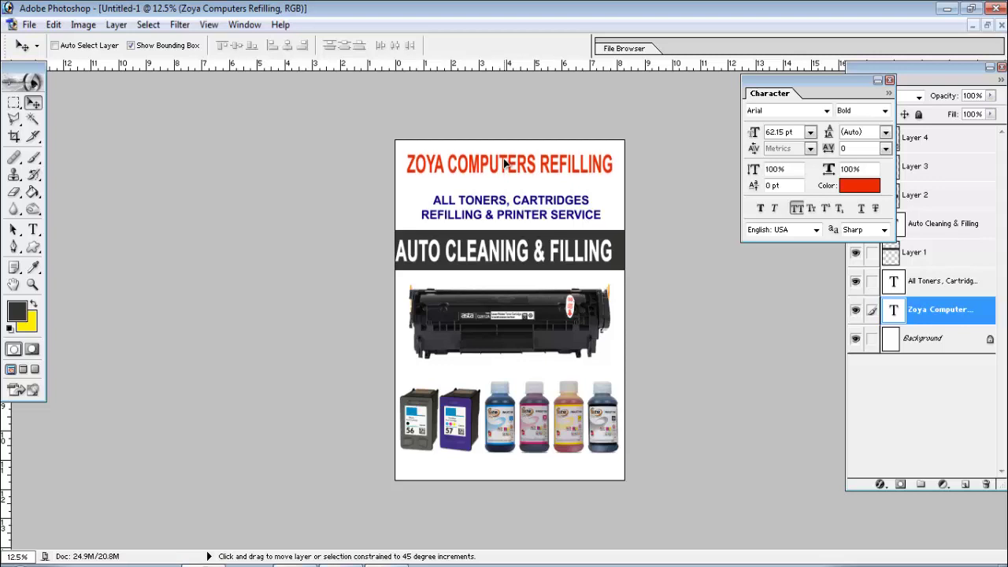
right_click(519, 200)
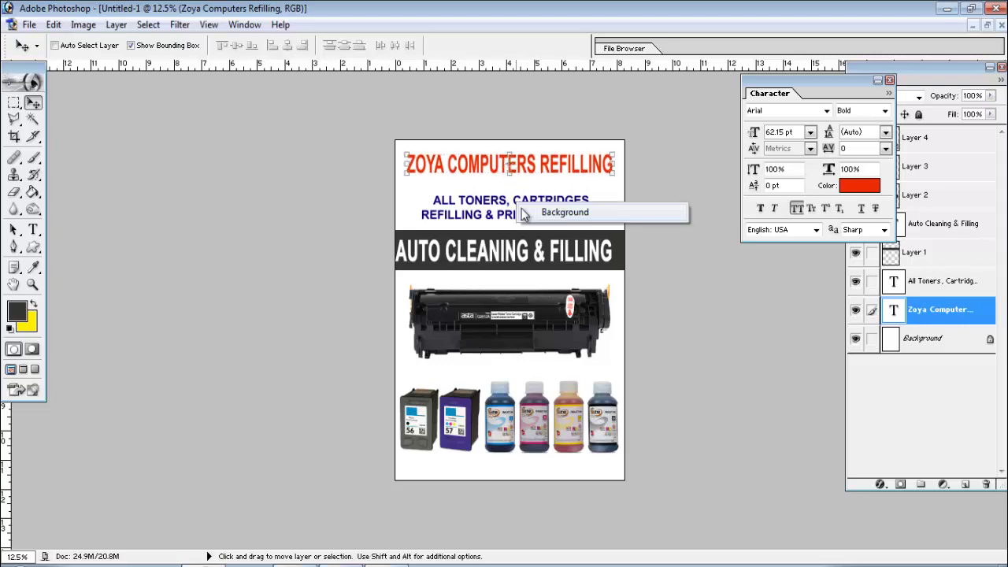
click(526, 205)
right_click(528, 204)
click(532, 207)
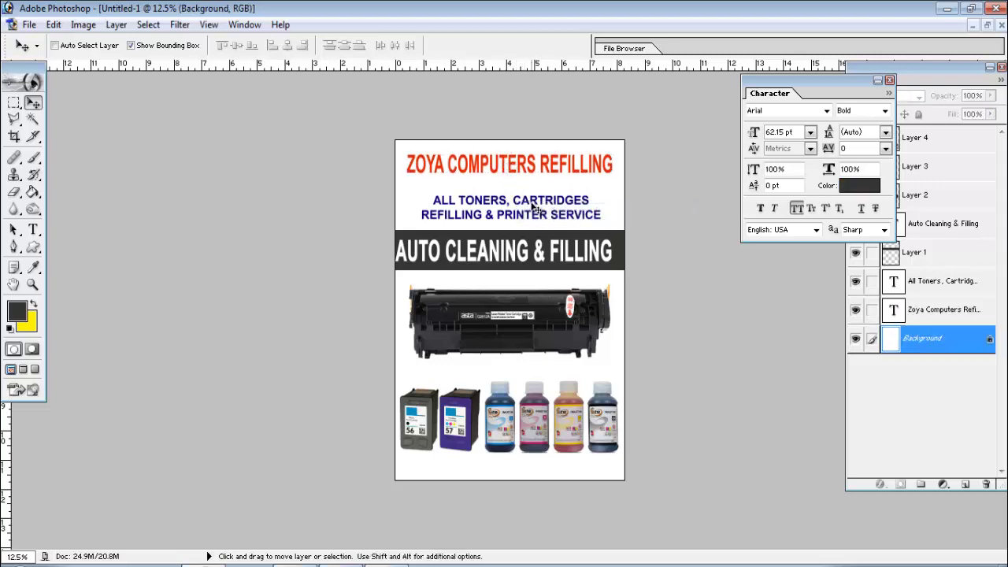
right_click(538, 204)
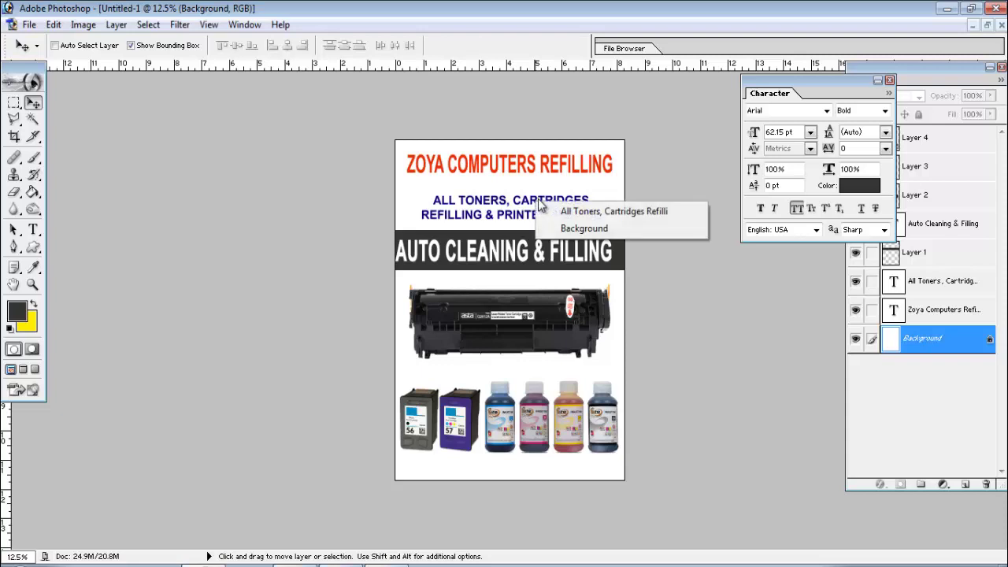
click(542, 210)
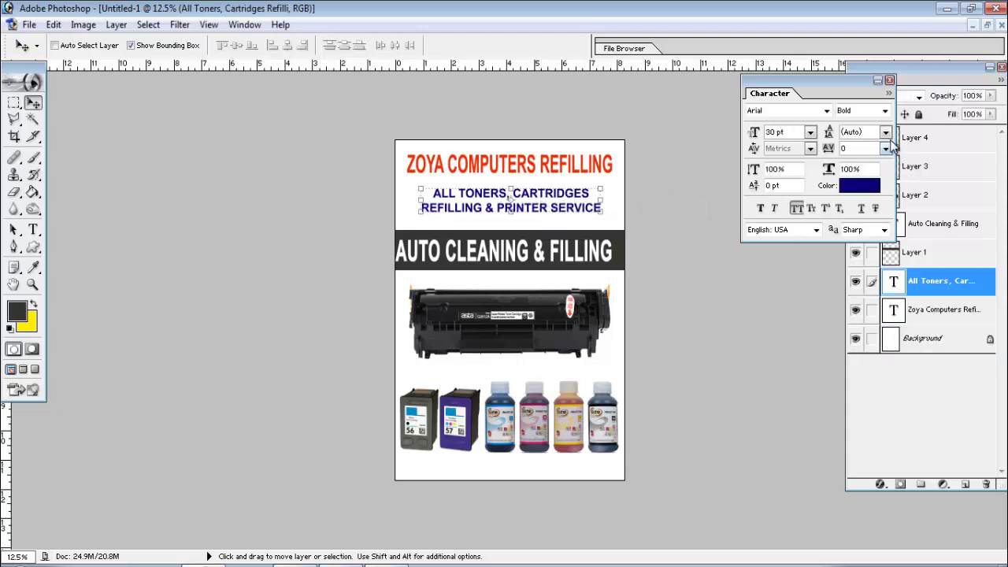
- Set the service lines' leading to 42 pt
click(886, 132)
click(882, 240)
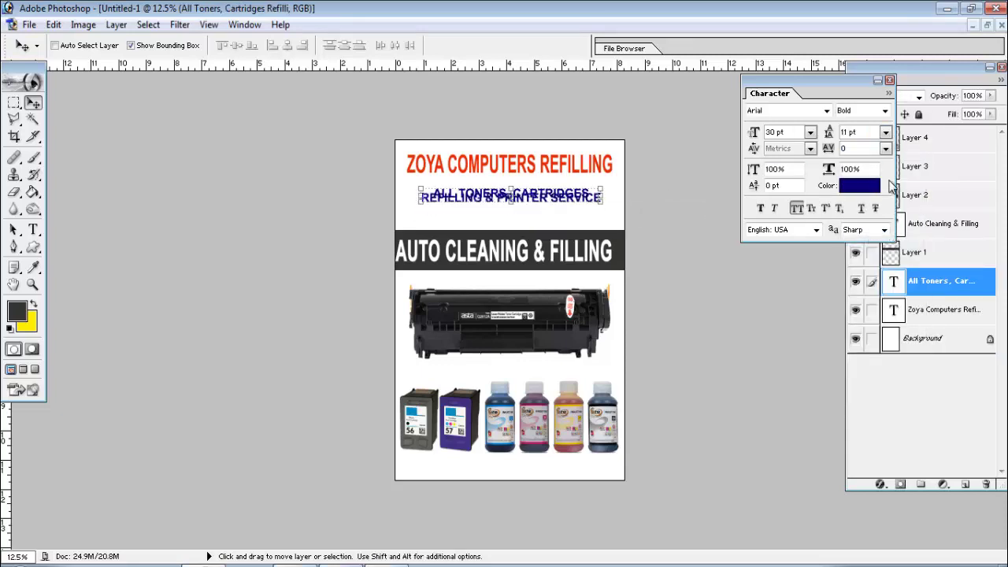
click(886, 132)
click(888, 312)
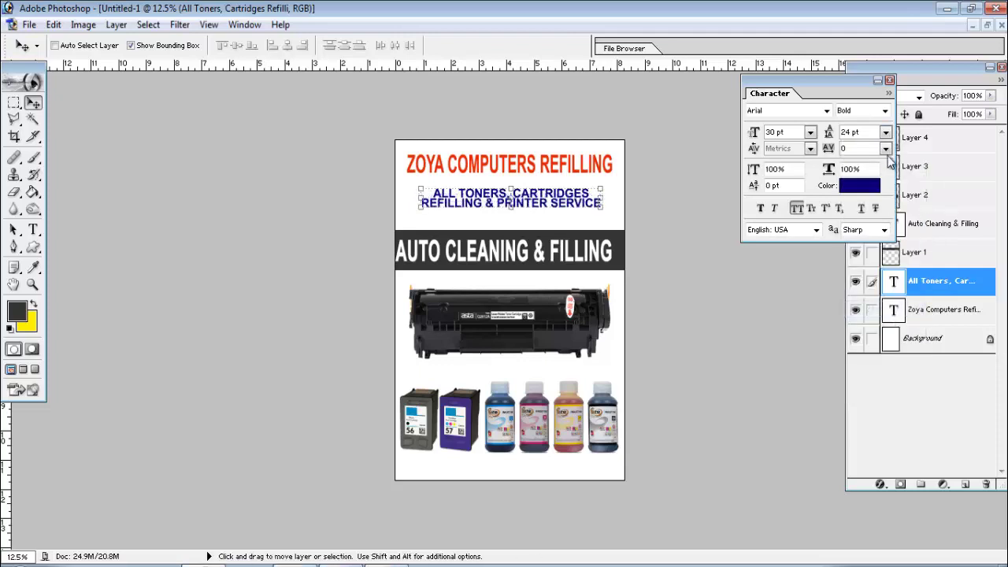
click(886, 134)
click(886, 359)
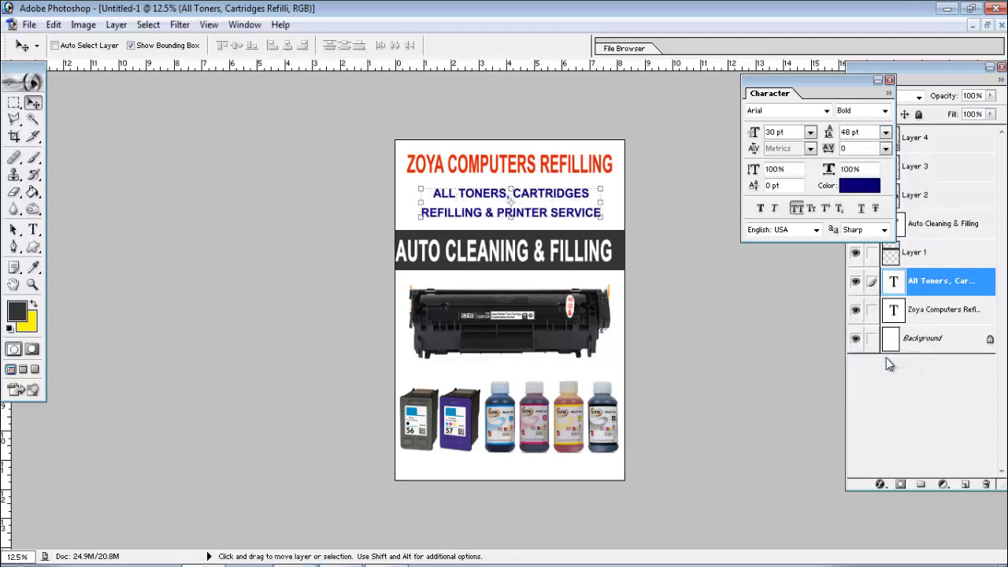
click(851, 132)
text(42)
key(Return)
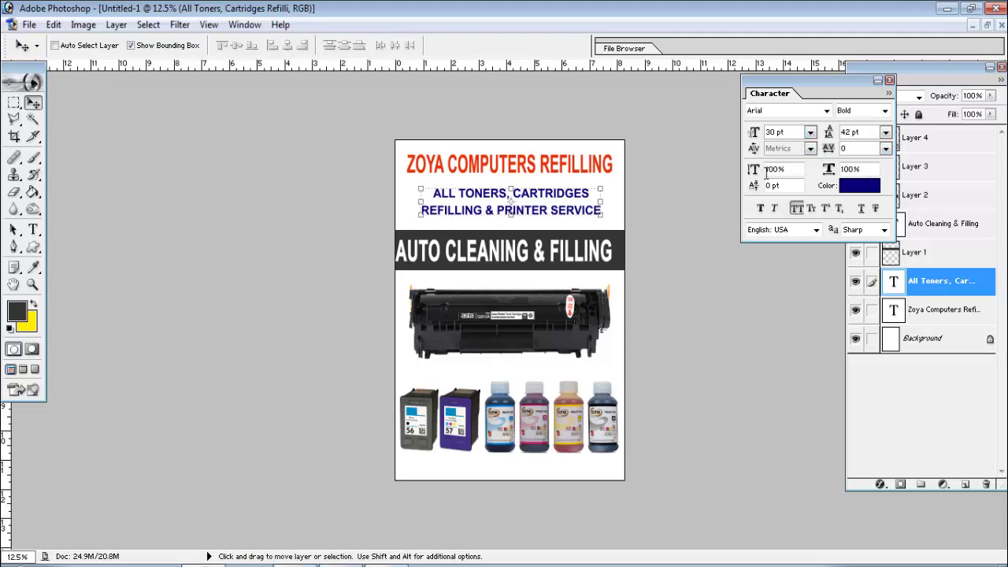
- Make the service text slightly shorter and move it up about 9 px
key(shift)
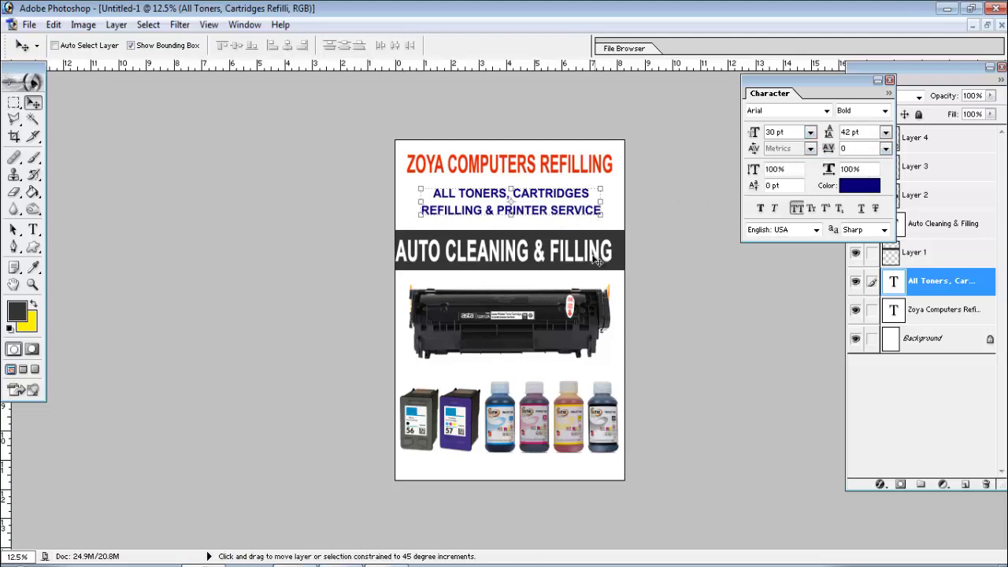
key(ctrl+t)
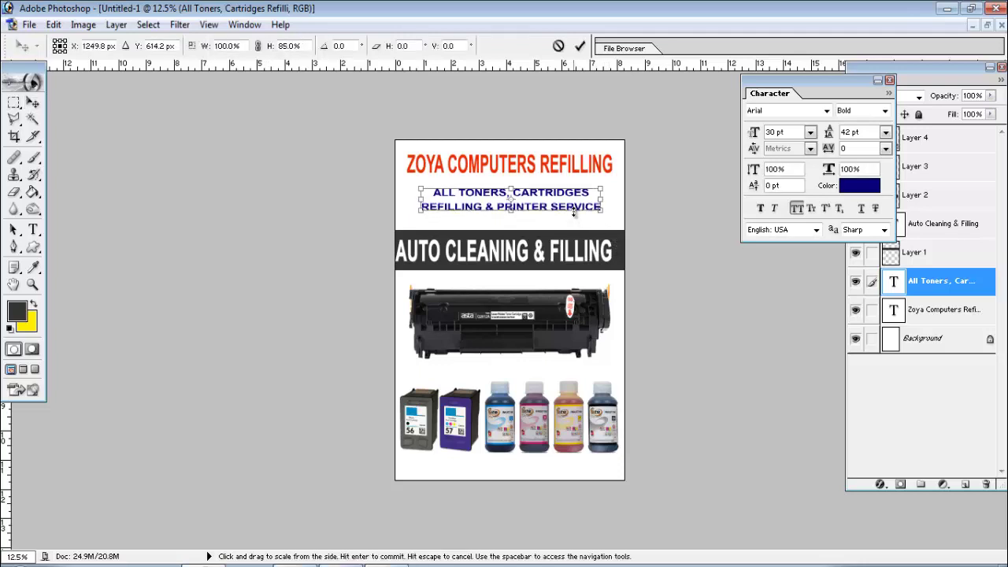
key(Return)
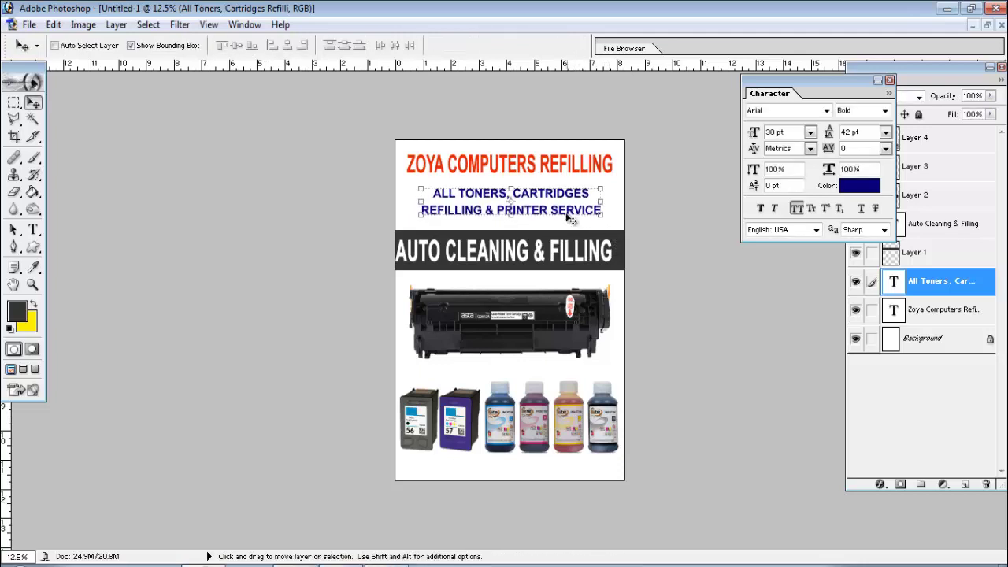
drag(562, 200, 561, 196)
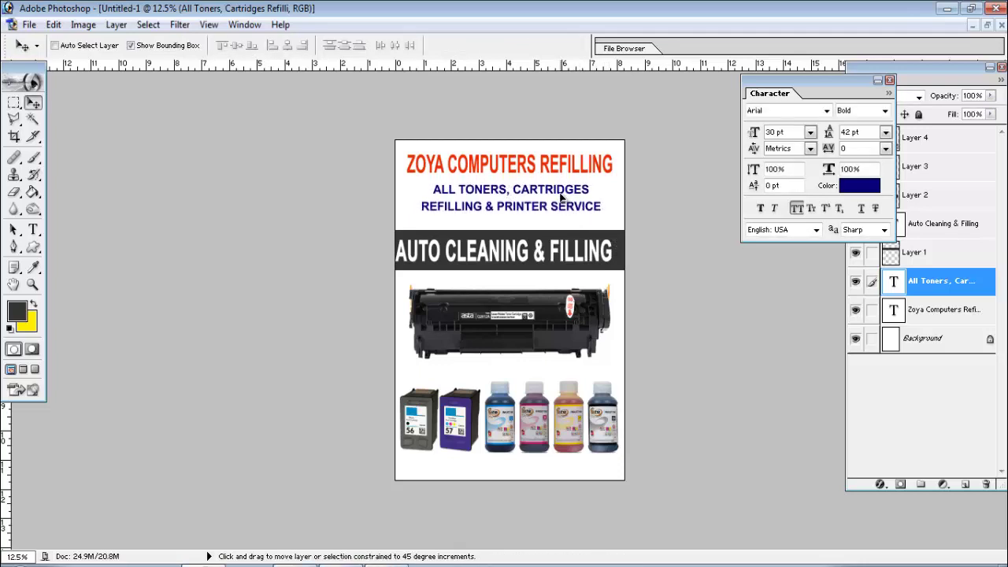
- Move the banner text up about 10 px and the toner picture up about 8 px
right_click(617, 241)
click(630, 244)
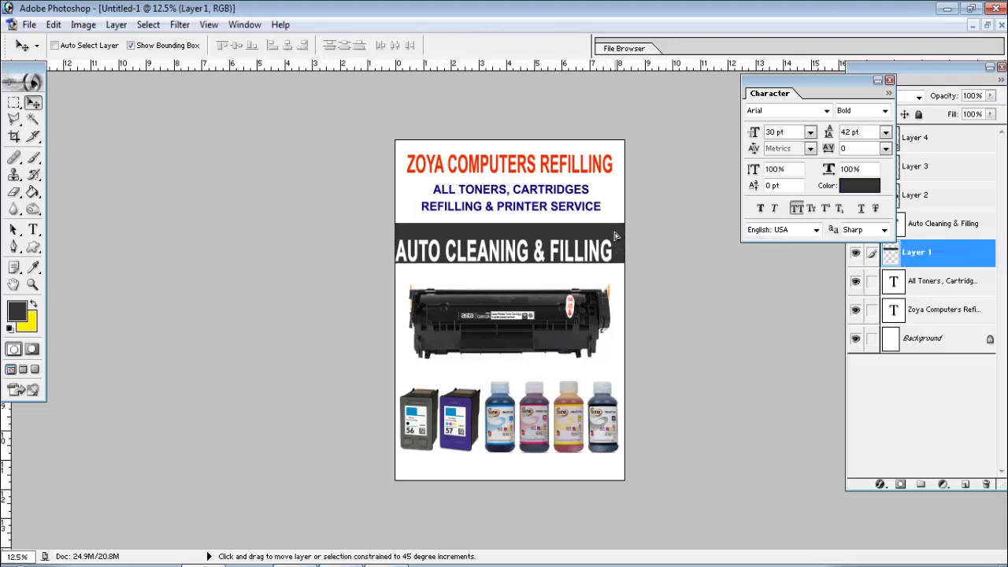
right_click(601, 258)
click(630, 261)
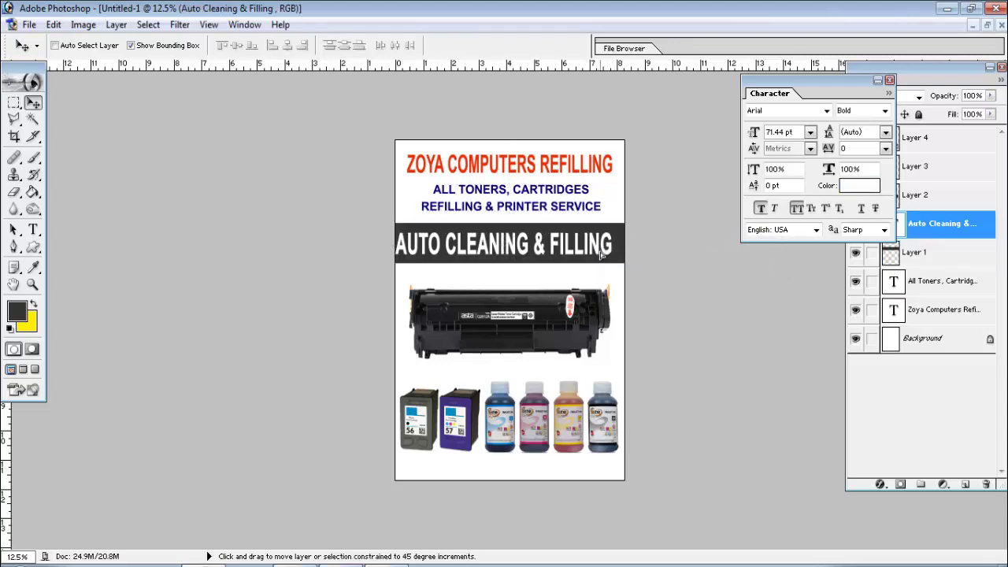
shift+drag(601, 257, 601, 252)
right_click(549, 315)
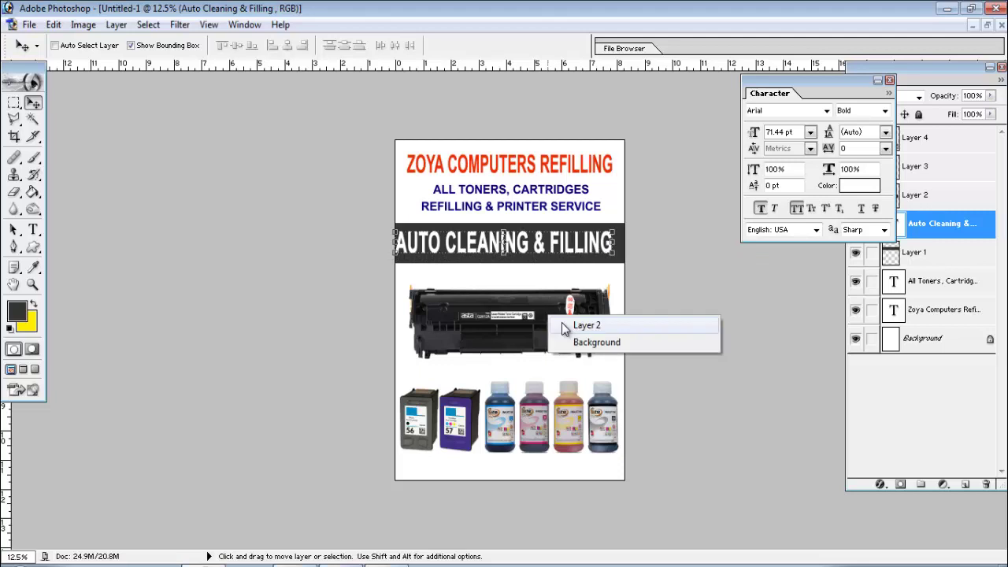
click(565, 324)
shift+drag(560, 371, 560, 365)
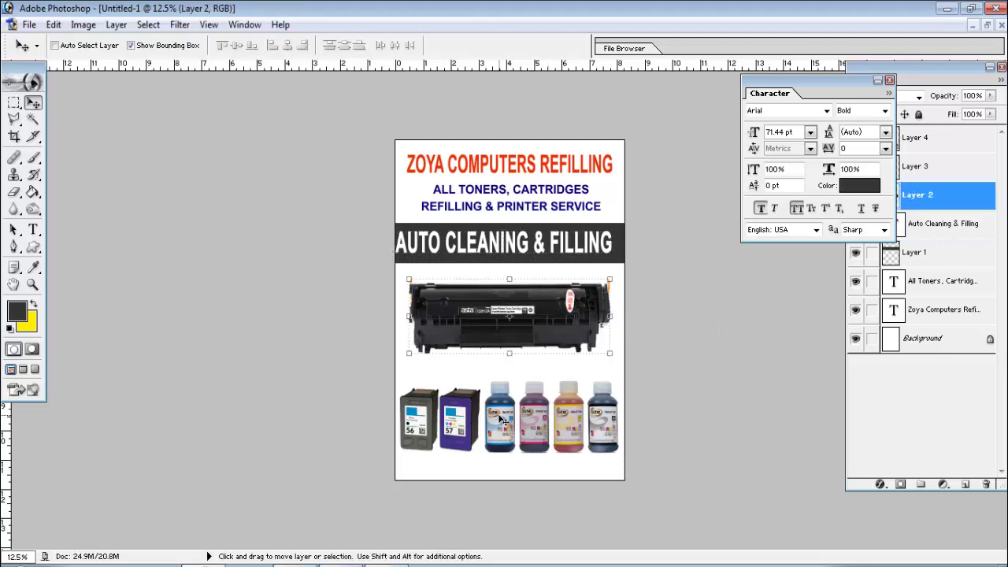
- Stretch the ink bottles (Layer 4) to 107.5% of their height
right_click(502, 420)
click(531, 423)
key(ctrl+t)
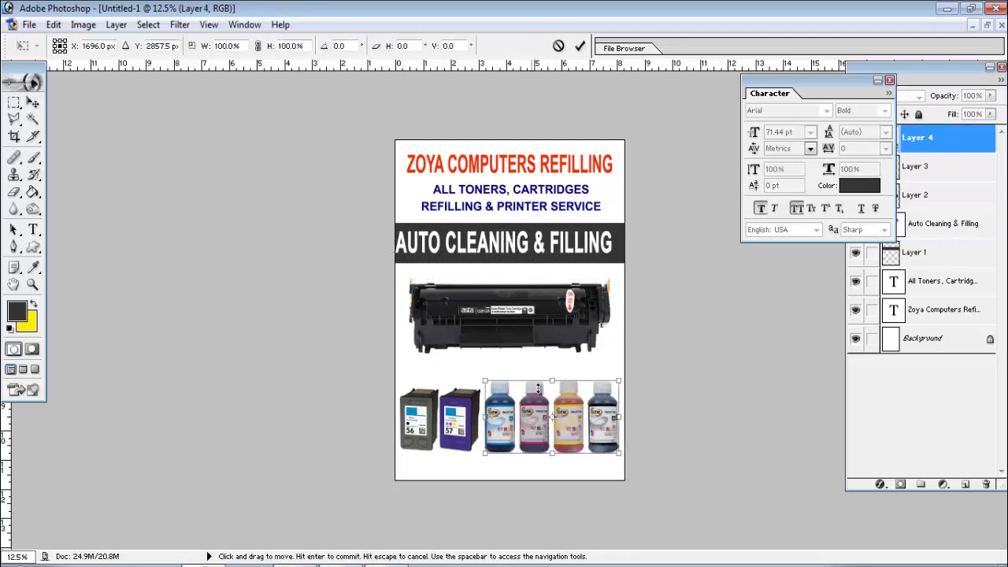
mouse_move(553, 379)
mouse_down()
mouse_move(554, 366)
mouse_move(554, 376)
mouse_up()
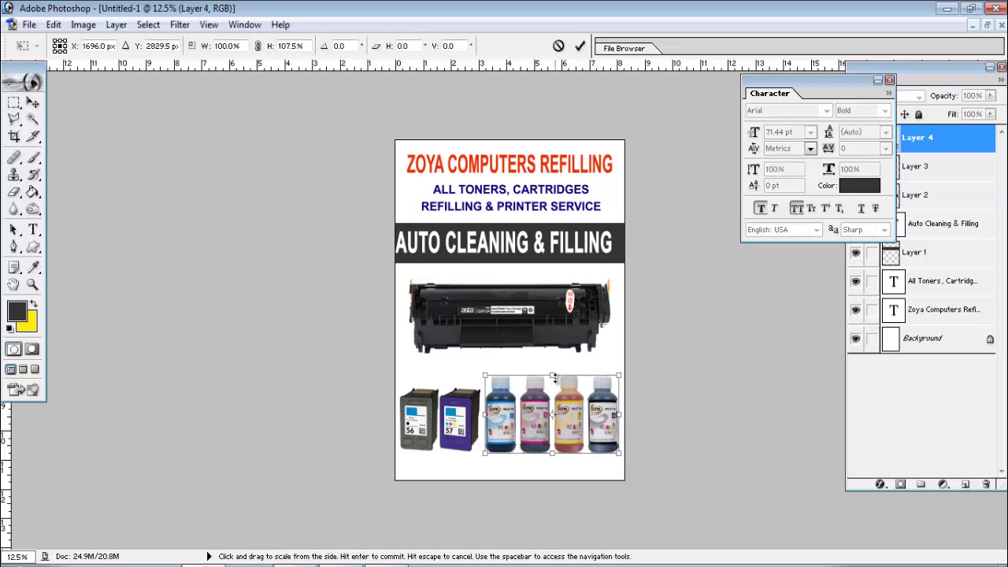
key(Return)
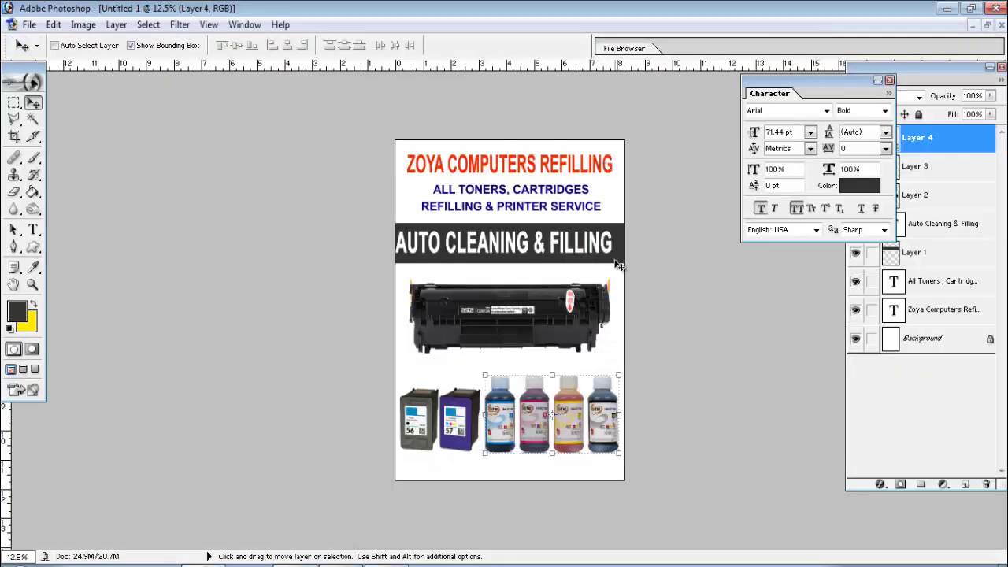
- Add a new border layer and stroke the page selection with a 10 px border
click(966, 484)
click(14, 103)
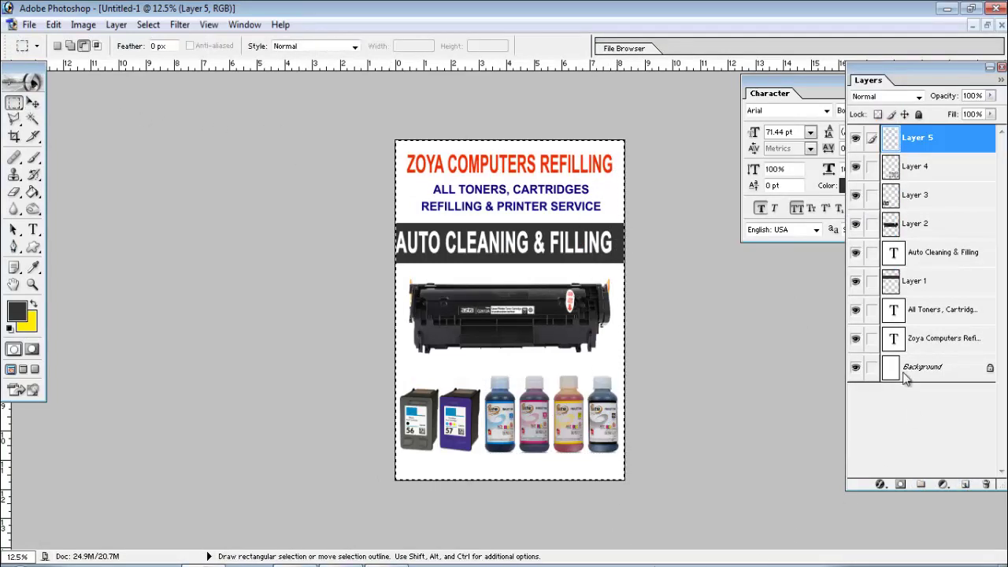
click(54, 25)
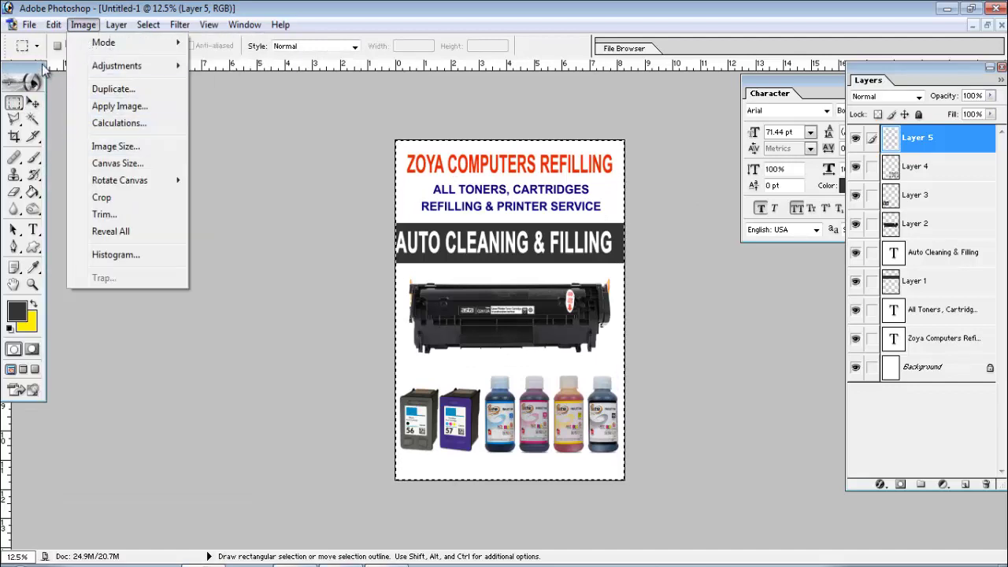
click(87, 288)
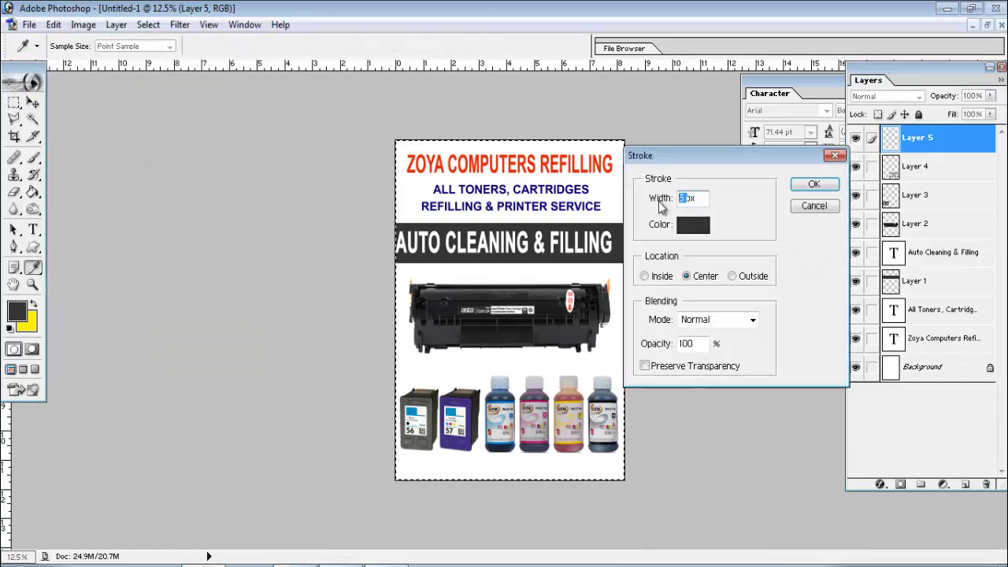
text(10)
click(814, 185)
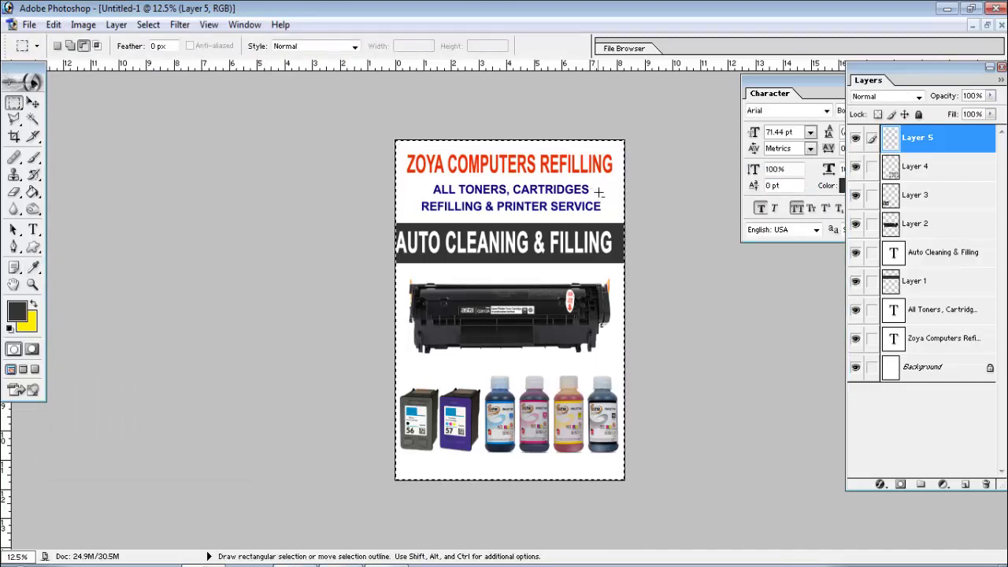
- Restroke the page border at 20 px and clear the selection
click(55, 26)
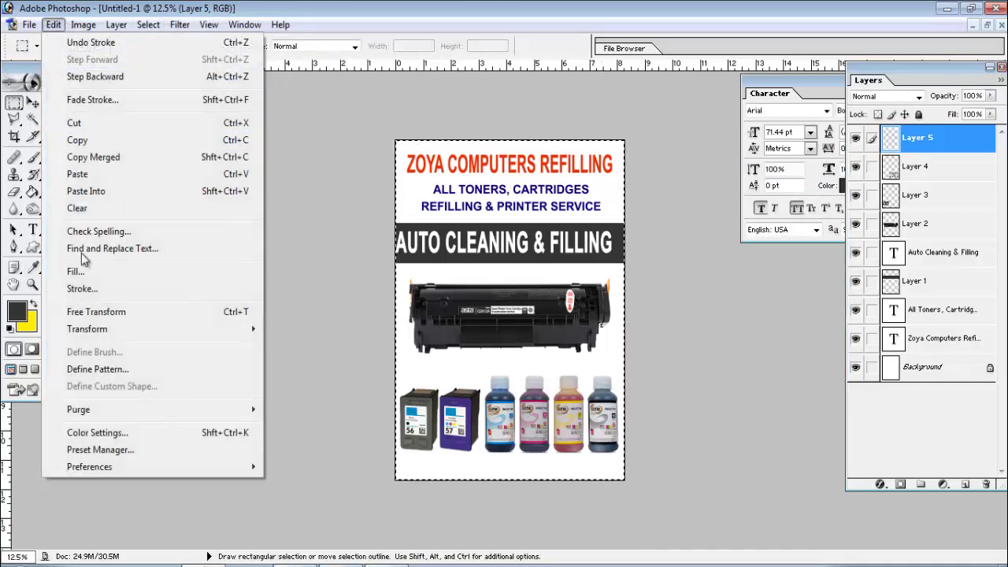
click(82, 288)
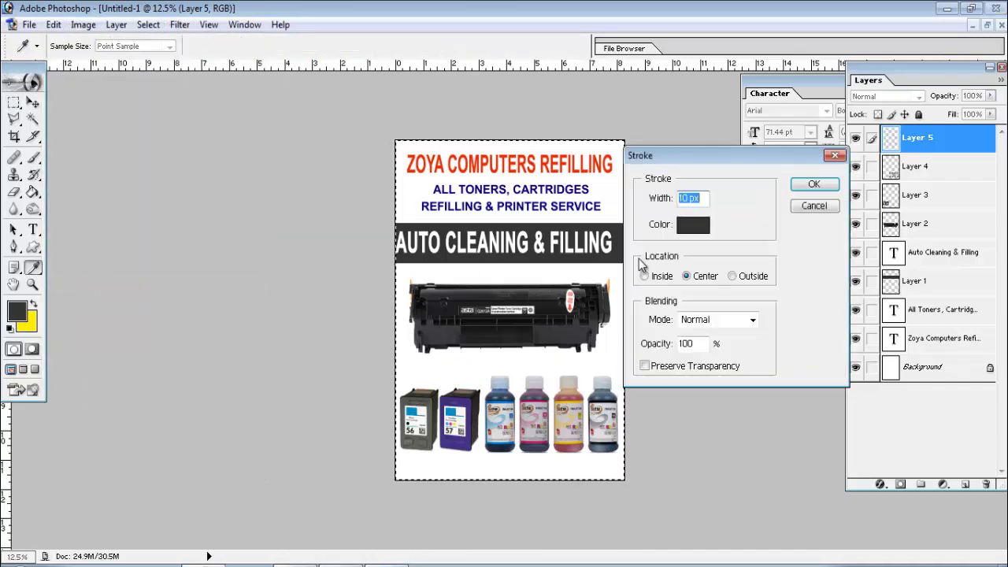
double_click(682, 198)
click(816, 189)
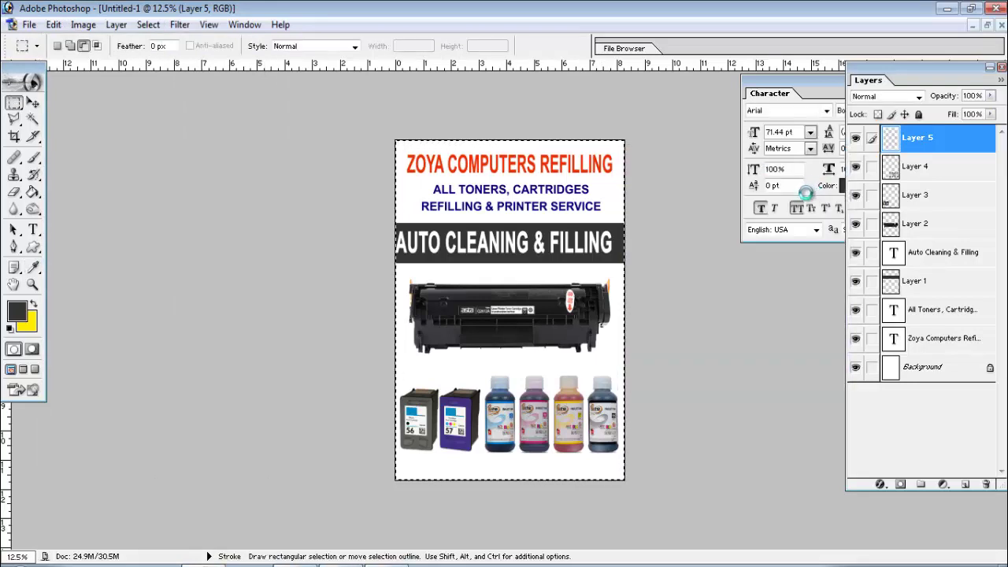
key(ctrl+d)
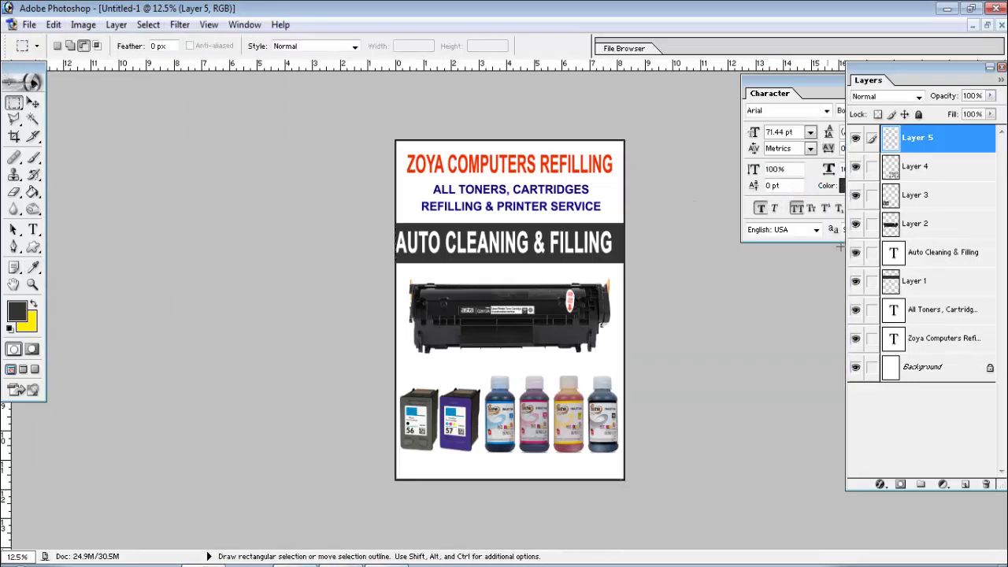
- Toggle Layer 5's visibility to compare the border, then pick the Move tool
click(857, 140)
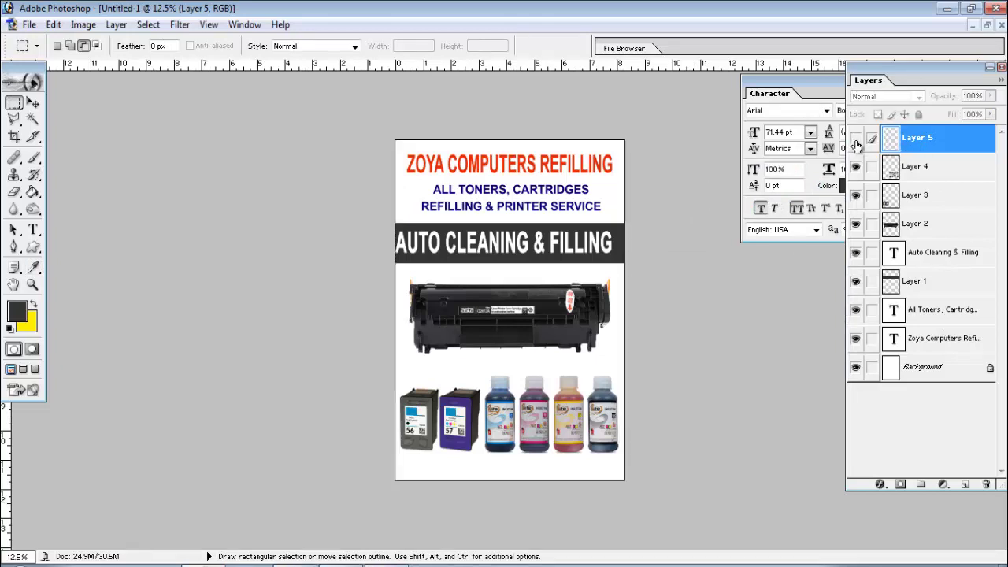
click(857, 139)
click(856, 139)
click(856, 139)
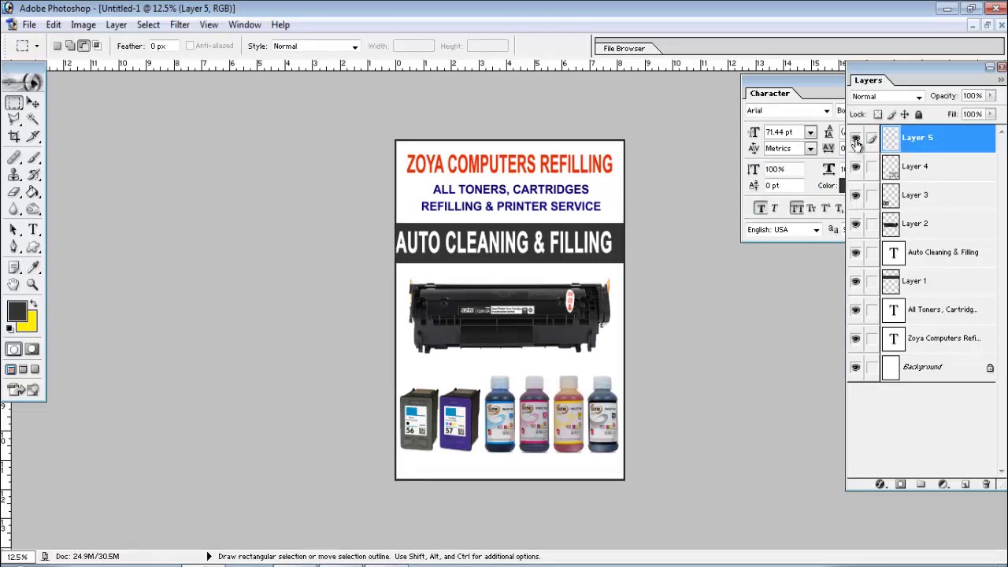
click(856, 139)
click(856, 139)
click(34, 103)
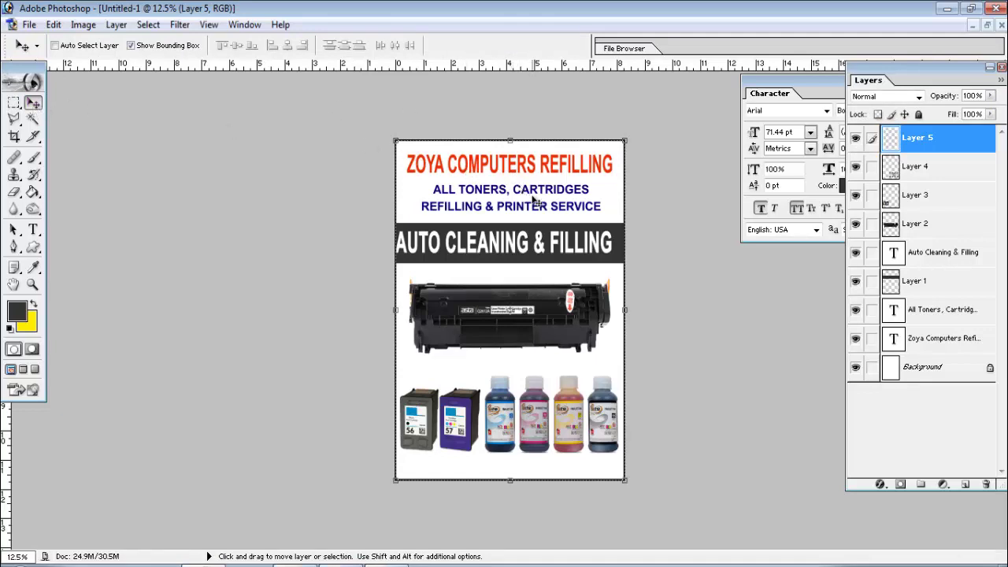
- Save the flyer to the desktop as asas.psd
click(28, 24)
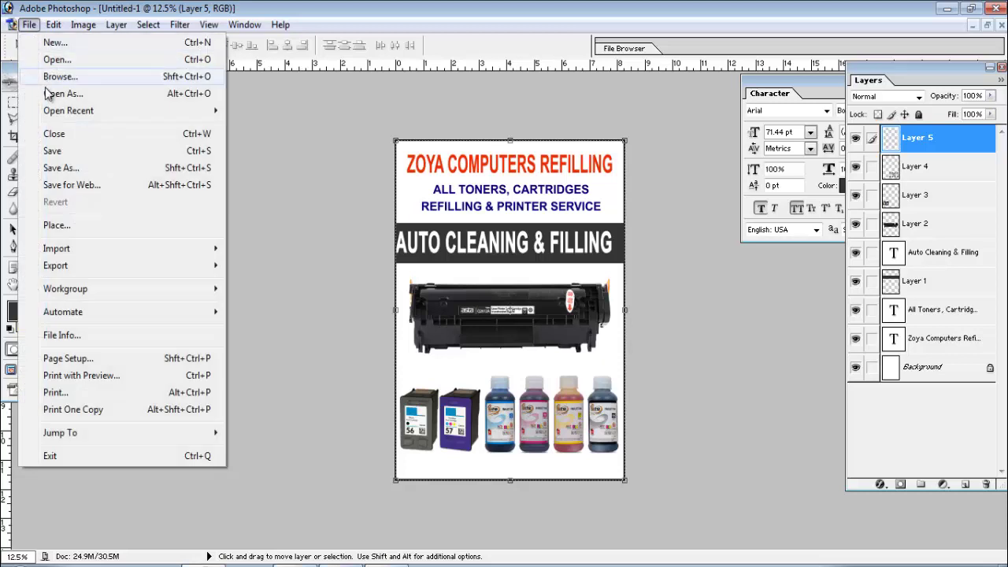
click(57, 151)
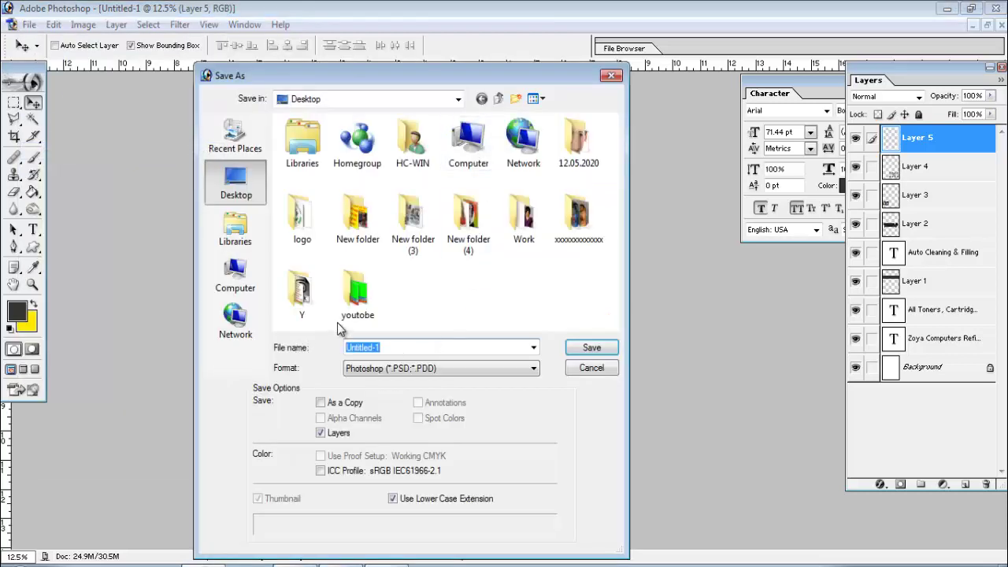
text(asd)
click(593, 349)
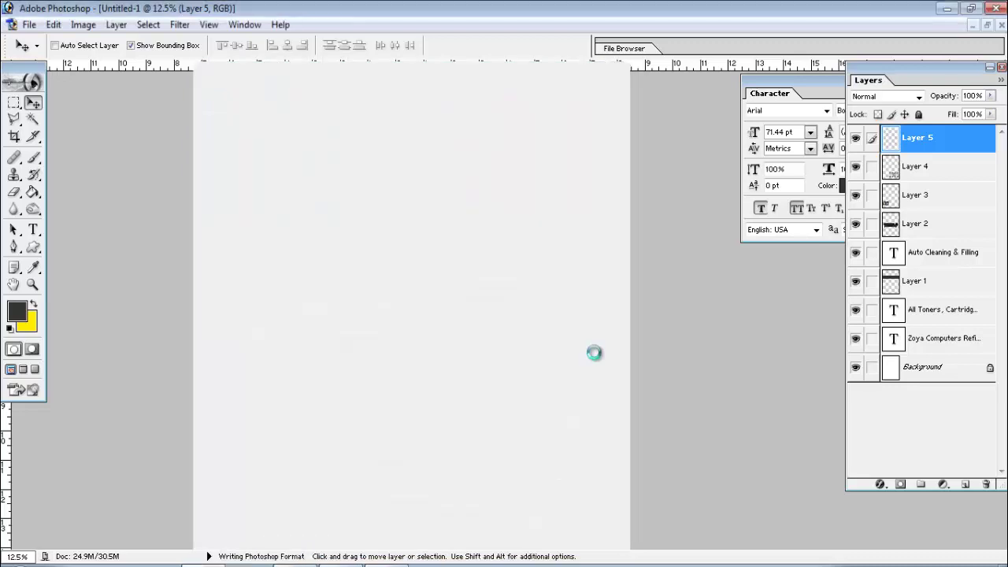
- Export a JPEG copy named asas copy.jpg, accepting the default JPEG options
click(28, 25)
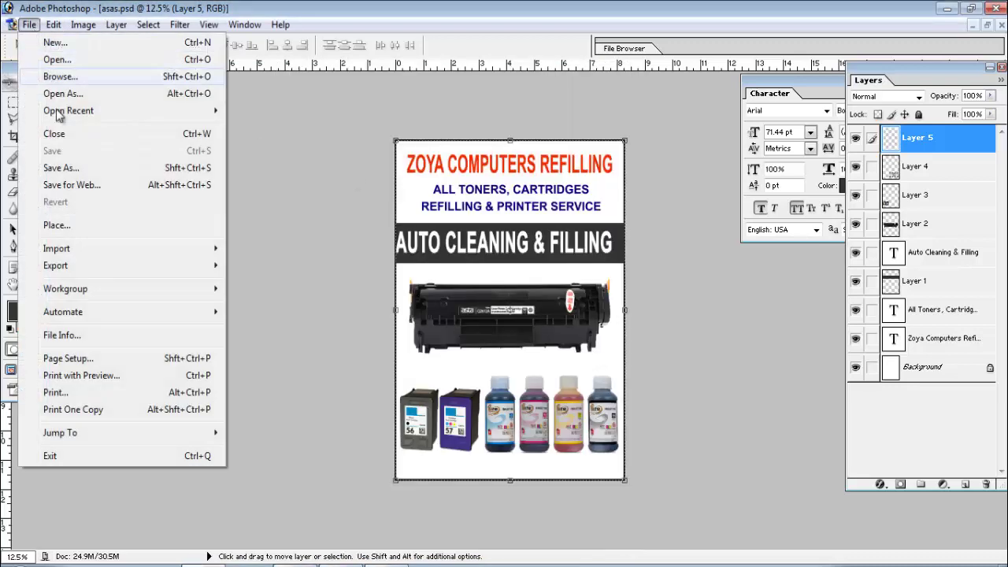
click(49, 167)
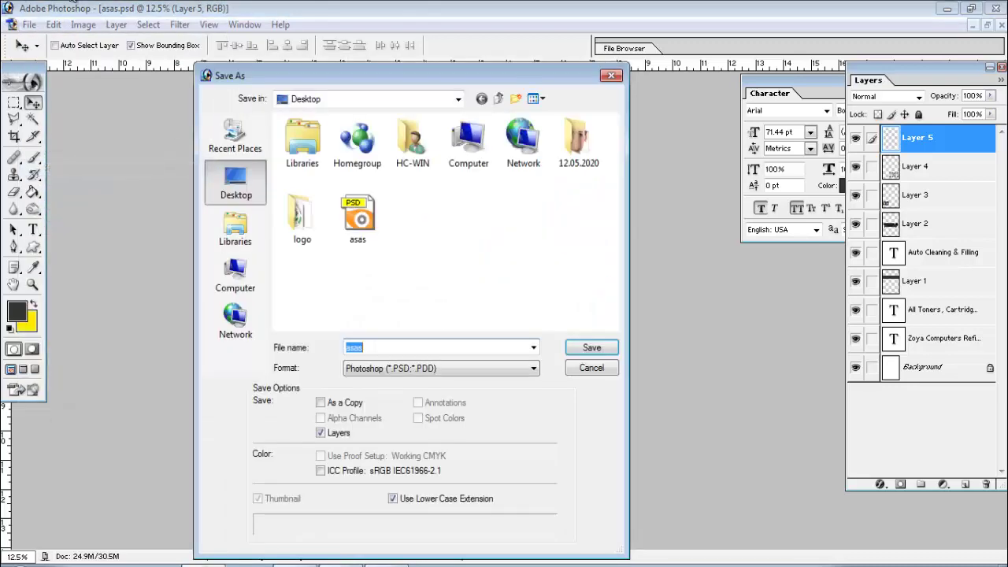
click(482, 376)
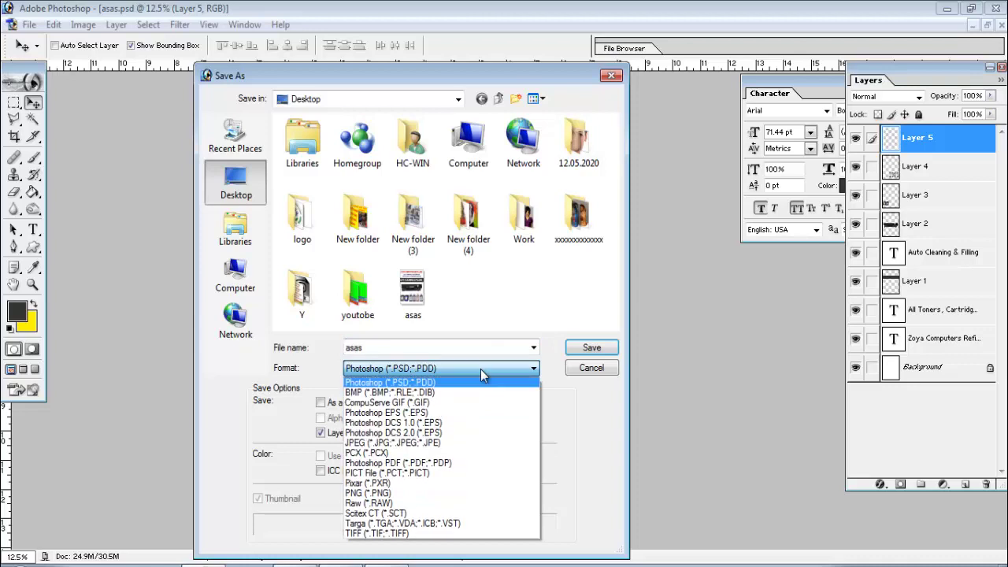
click(475, 443)
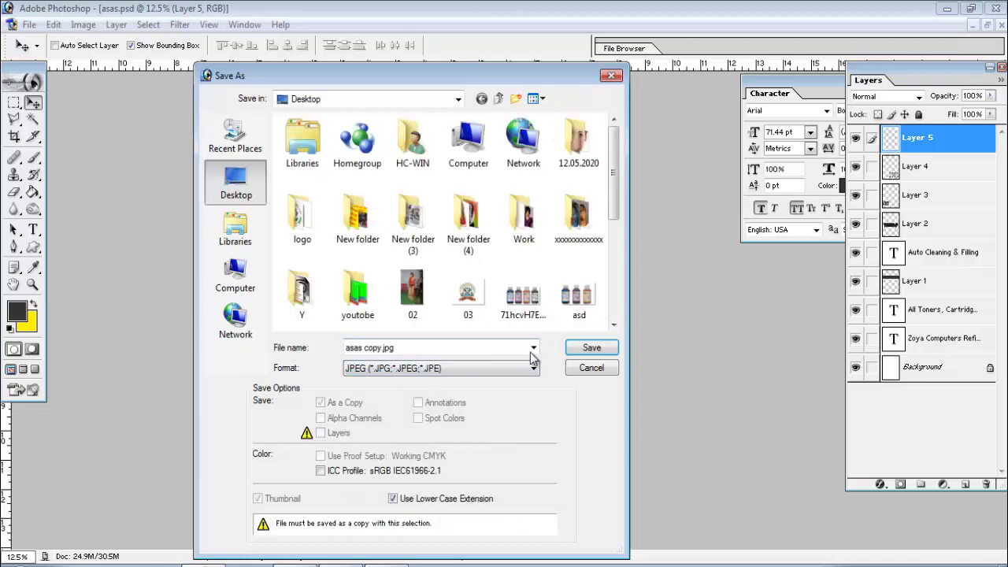
click(591, 348)
click(536, 164)
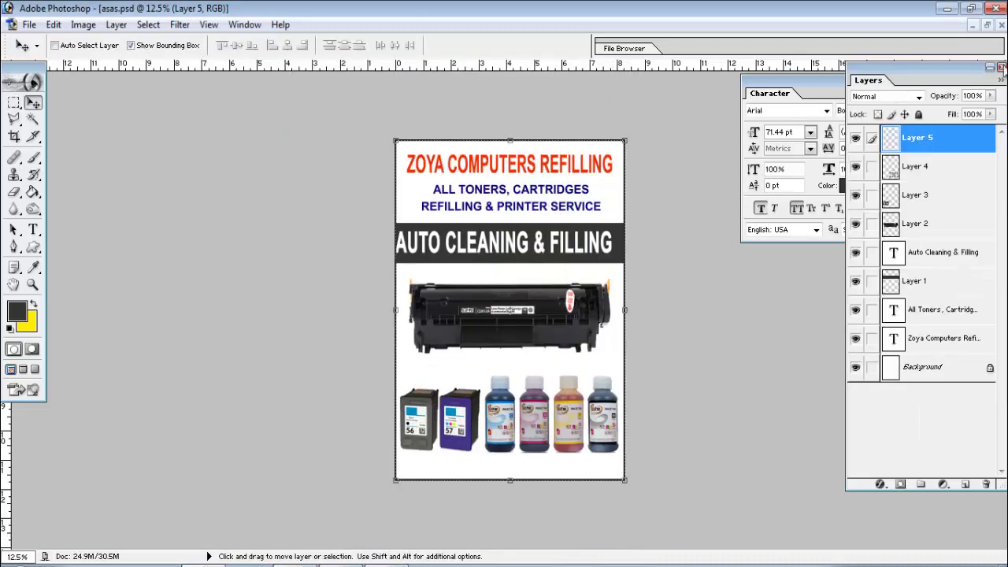
- Minimize Photoshop and open asas copy.jpg from the desktop in ACDSee
click(948, 9)
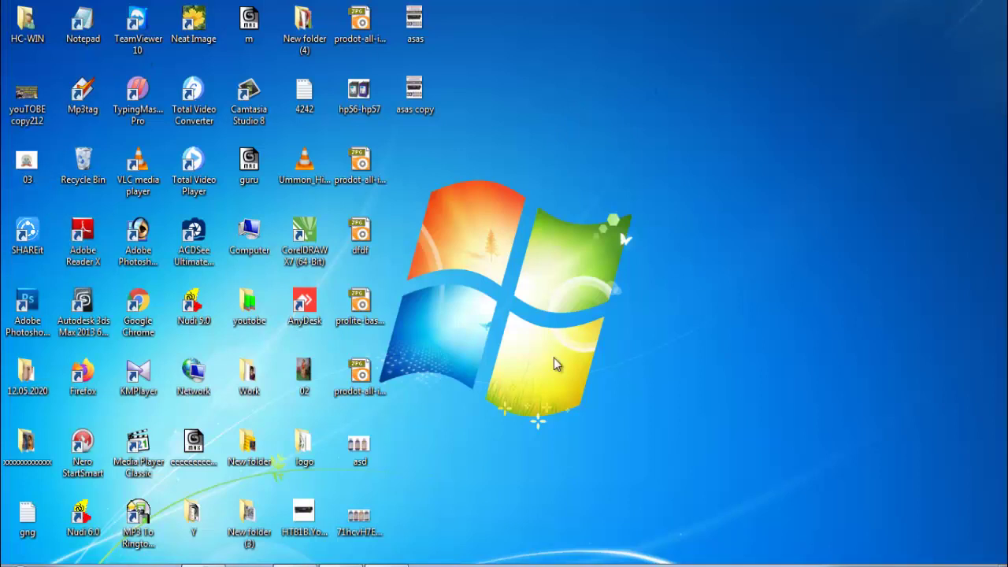
double_click(415, 93)
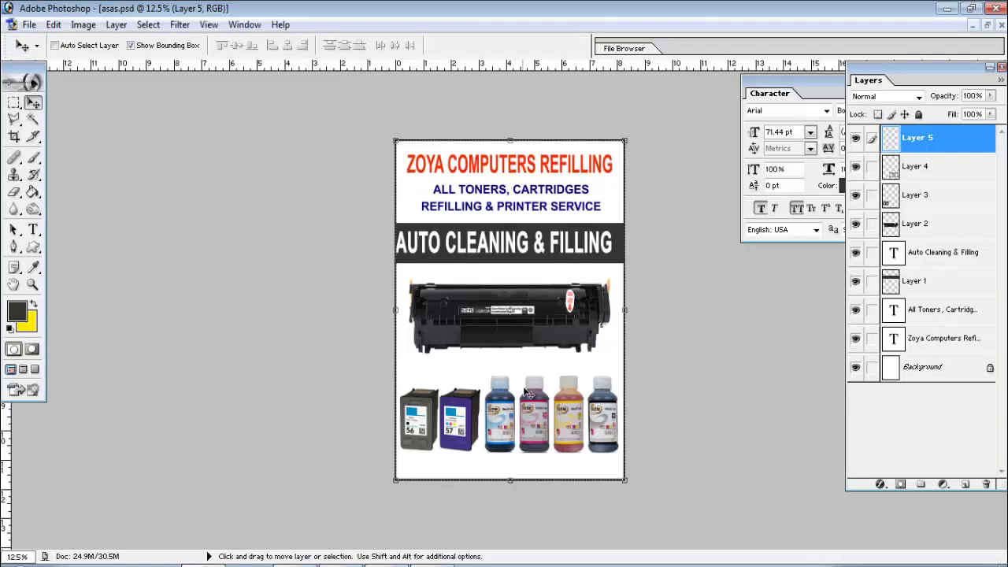
- Shift the AUTO CLEANING & FILLING text right two nudges, hide its bounding box, and save the PSD
right_click(573, 253)
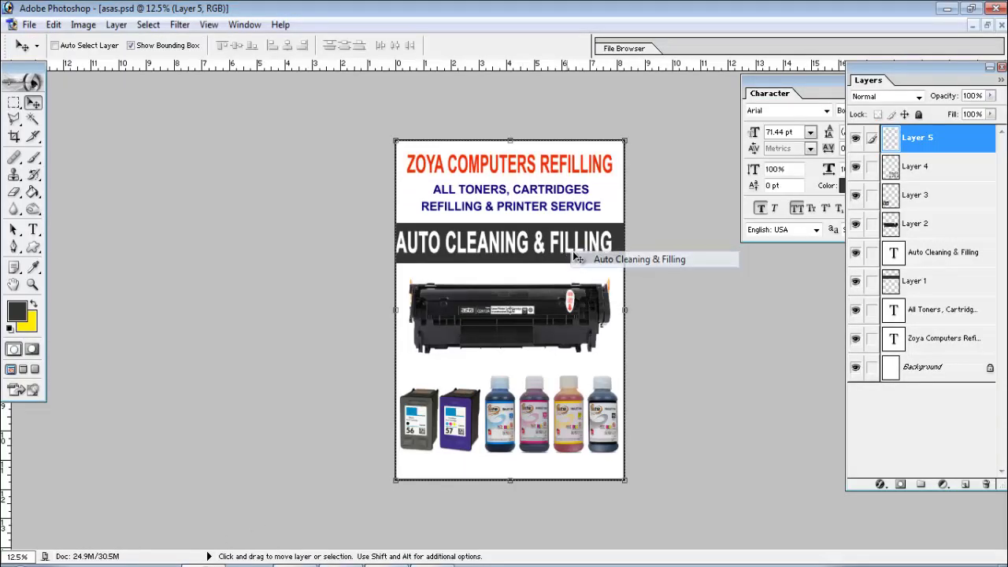
click(577, 257)
key(shift+Right)
key(shift+Right)
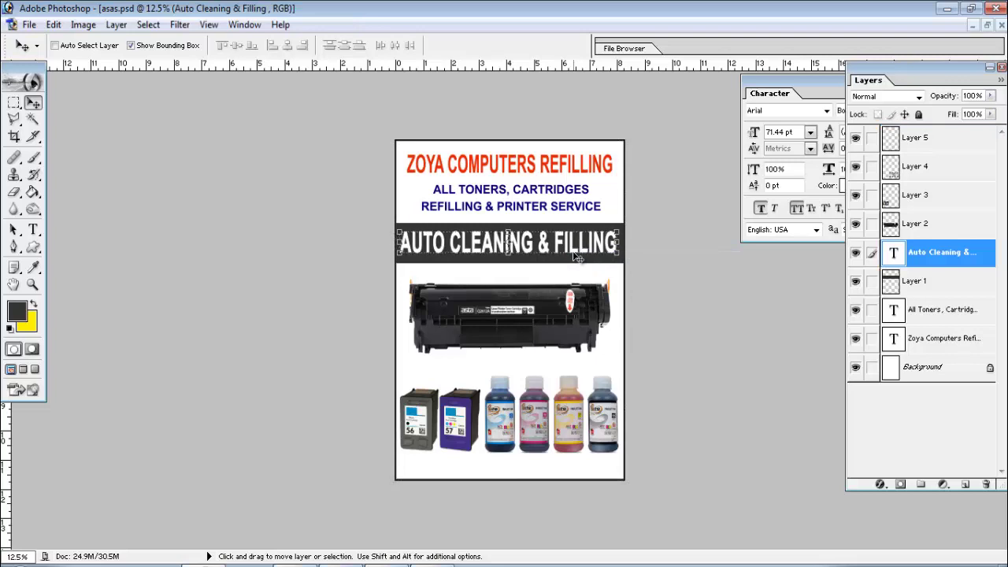
key(shift+Right)
key(shift+Right)
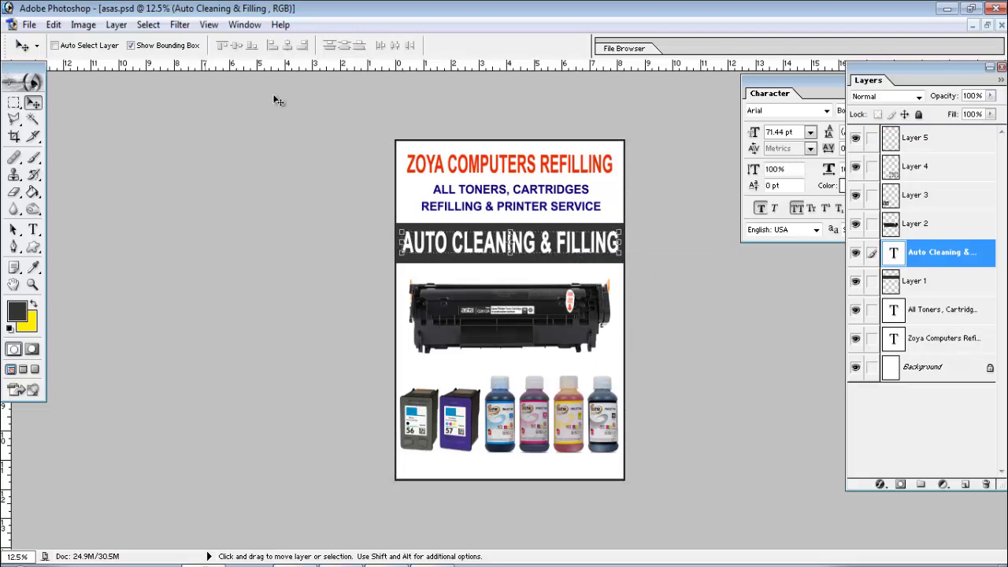
click(132, 46)
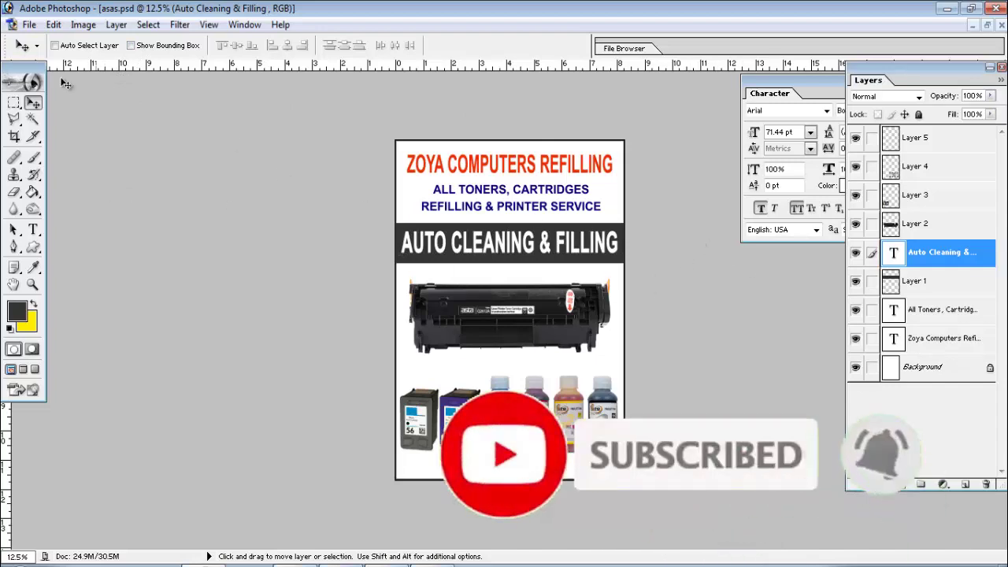
click(30, 26)
click(51, 151)
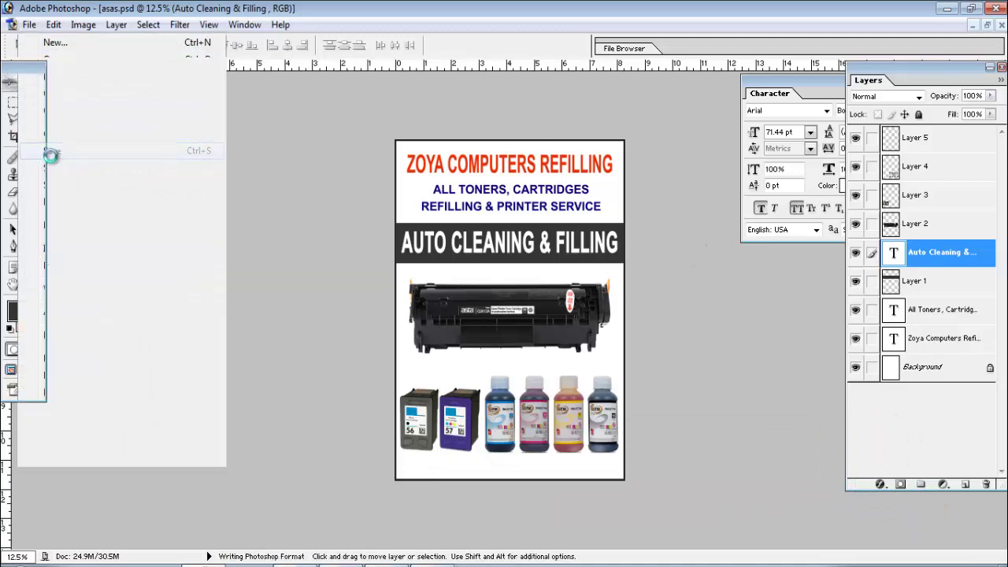
- Re-export the flyer as JPEG, replacing asas copy.jpg at quality 12, Maximum
click(30, 24)
click(69, 167)
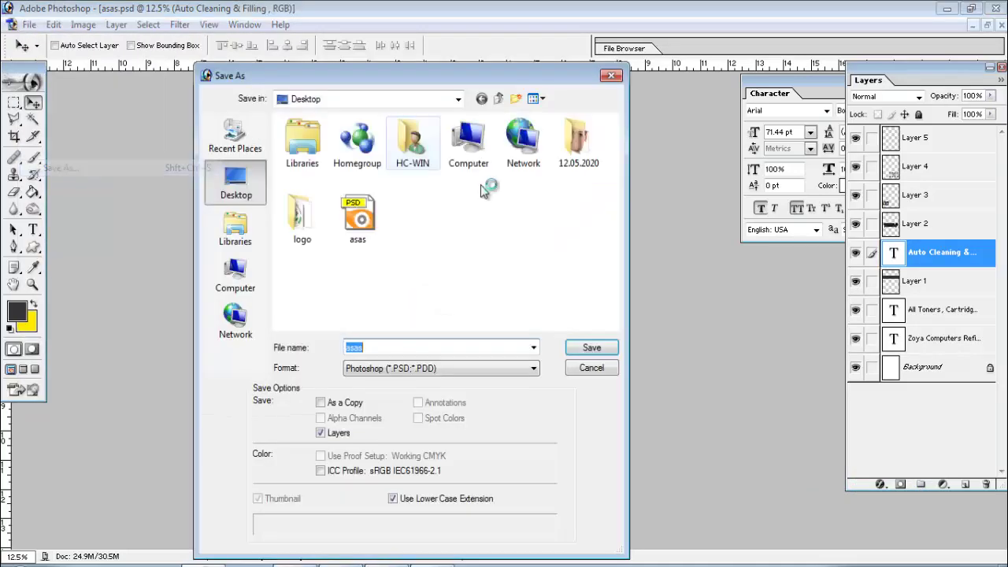
click(465, 368)
click(462, 450)
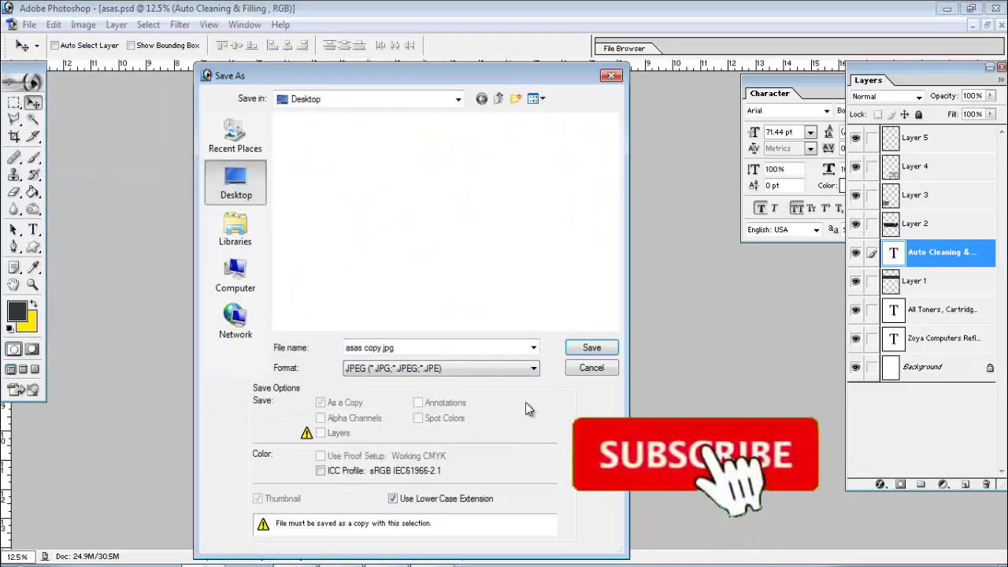
click(591, 348)
click(471, 227)
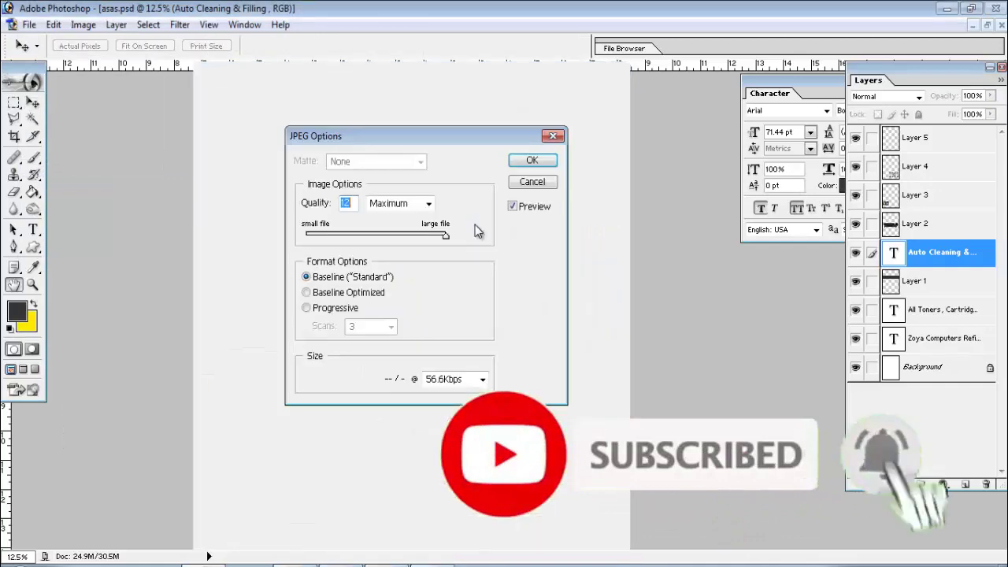
click(532, 161)
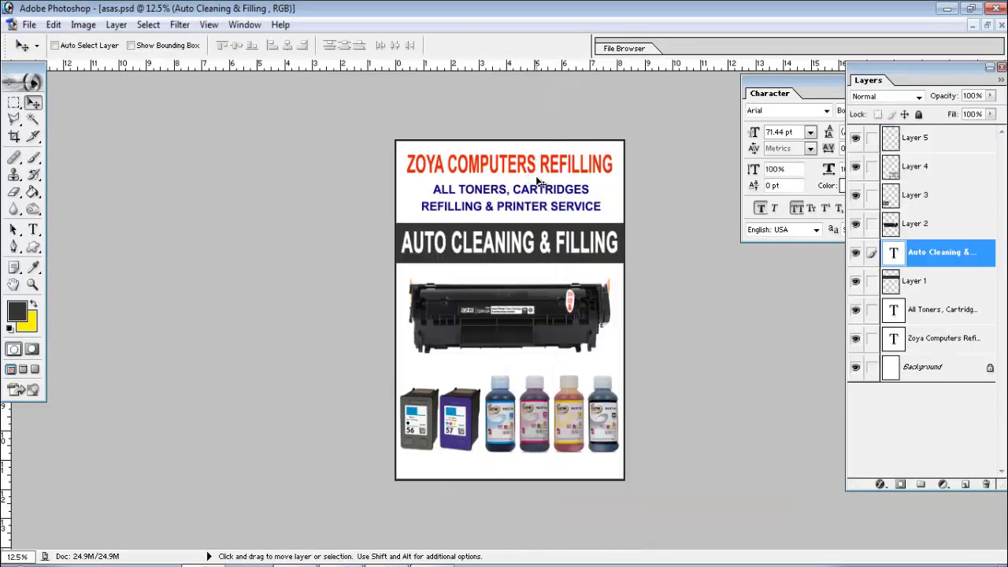
- Close the outdated ACDSee preview and reopen the updated asas copy.jpg from the desktop
click(947, 9)
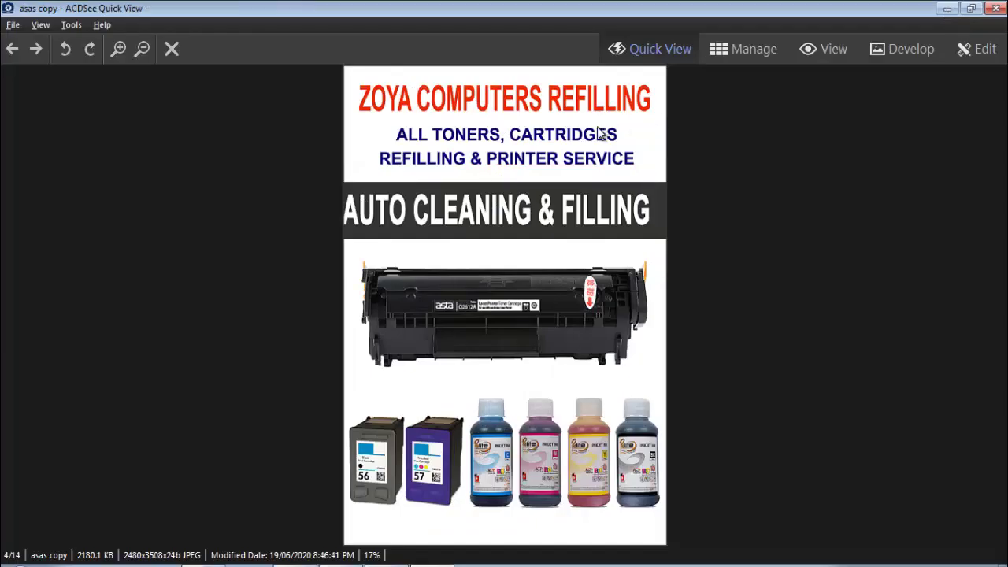
click(996, 8)
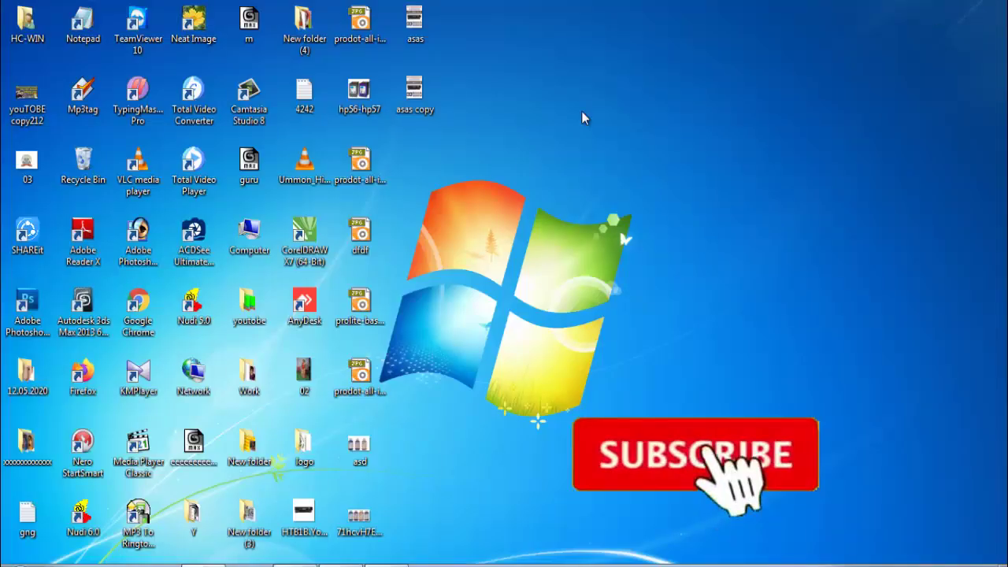
double_click(420, 97)
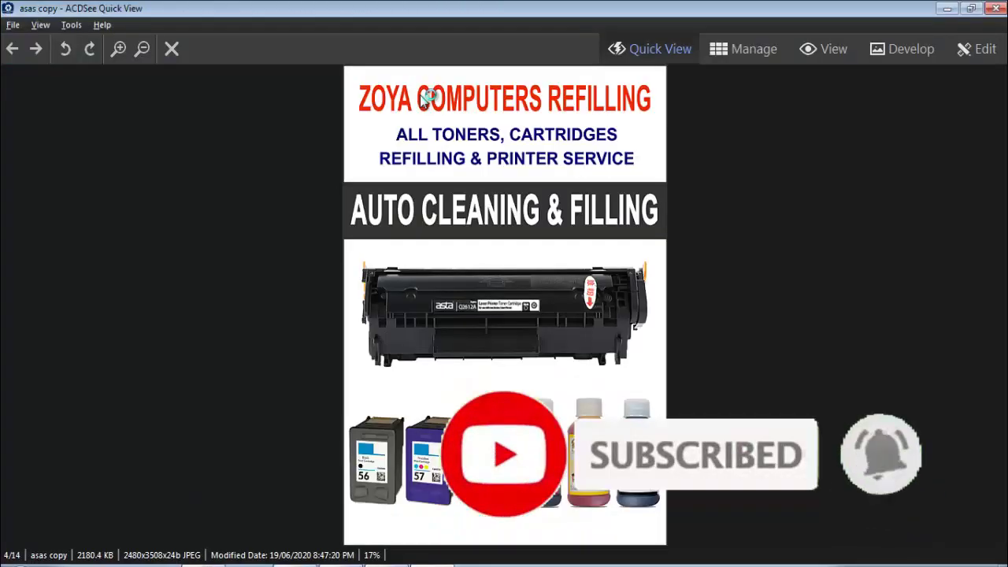